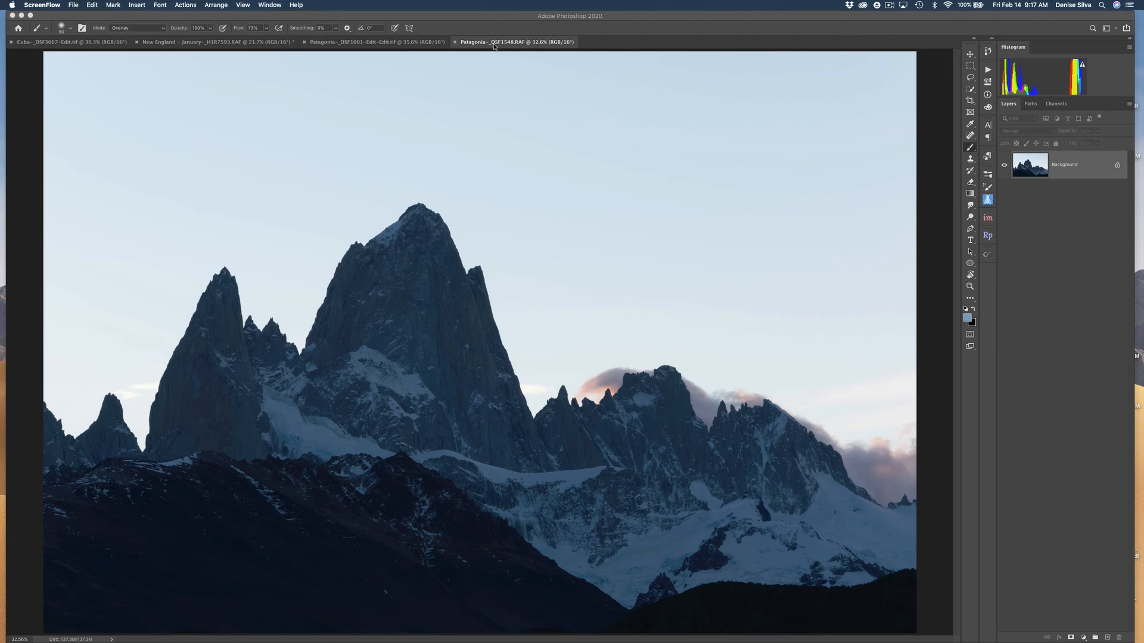
Step: Look through the open Patagonia sunrise, New England and Cuba dog photos, then return to Patagonia-_DSF1548.RAF
{"action": "left_click", "coordinate": [391, 43]}
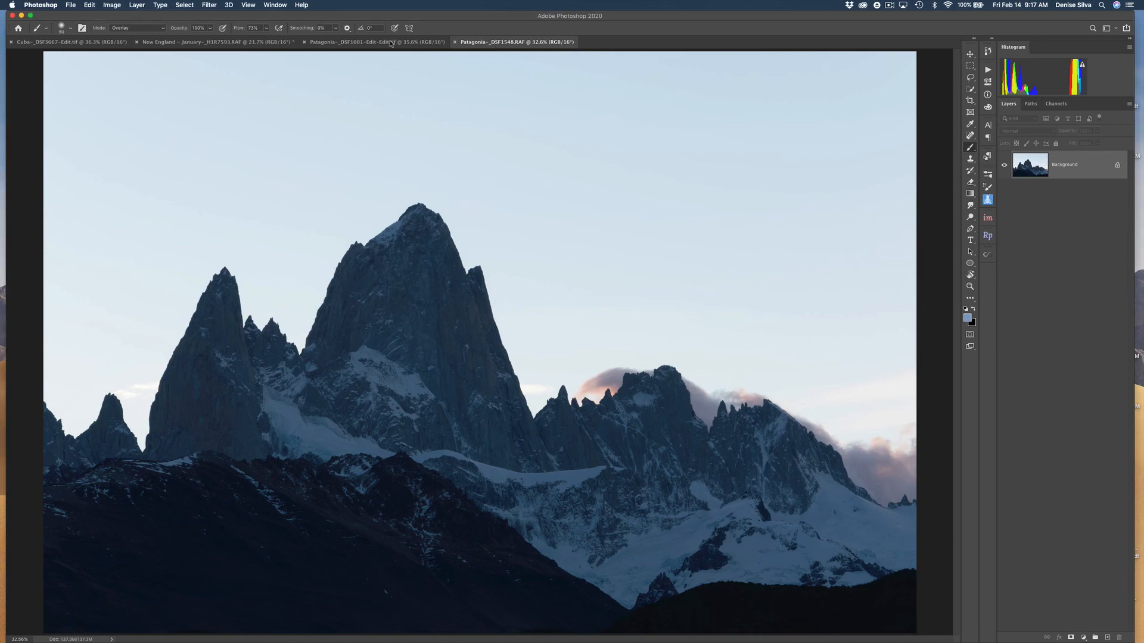
{"action": "left_click", "coordinate": [389, 43]}
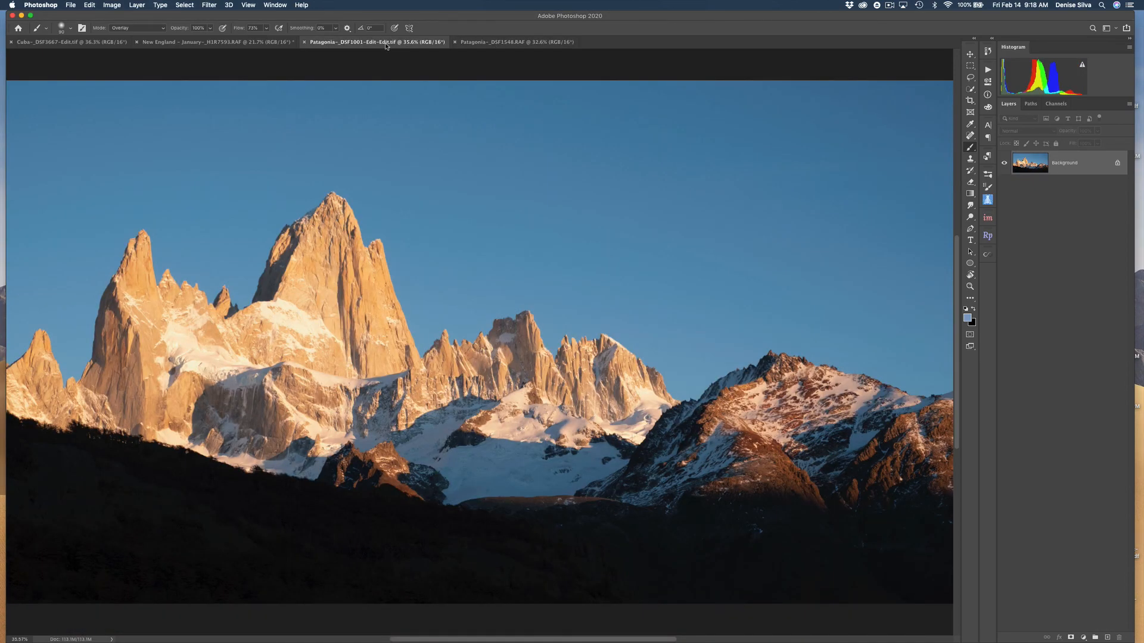
{"action": "left_click", "coordinate": [237, 43]}
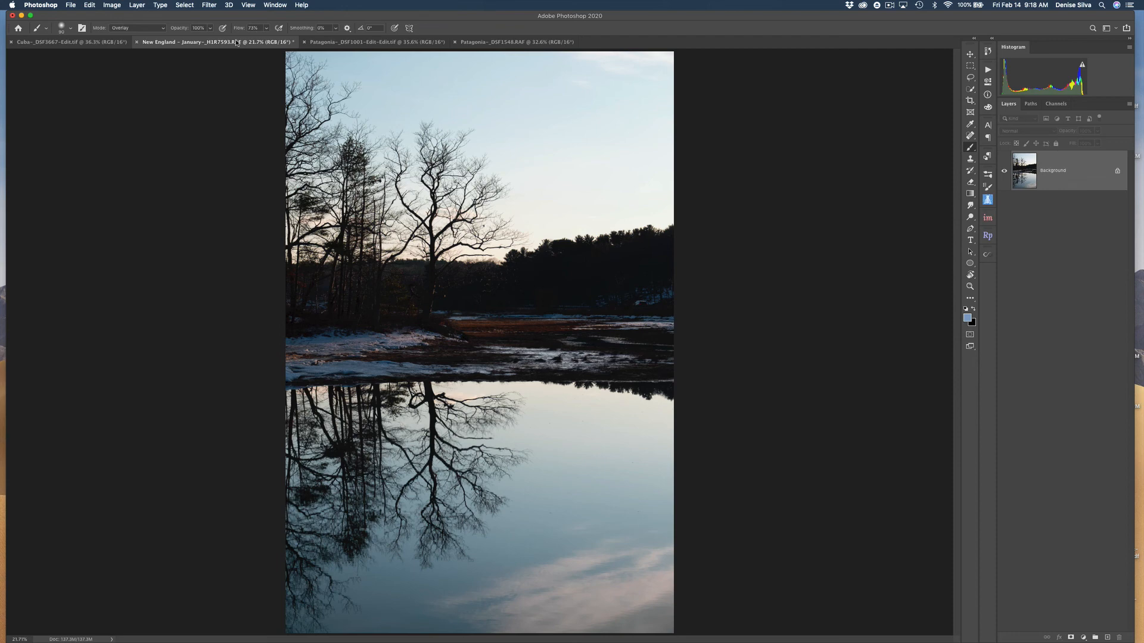
{"action": "left_click", "coordinate": [96, 42]}
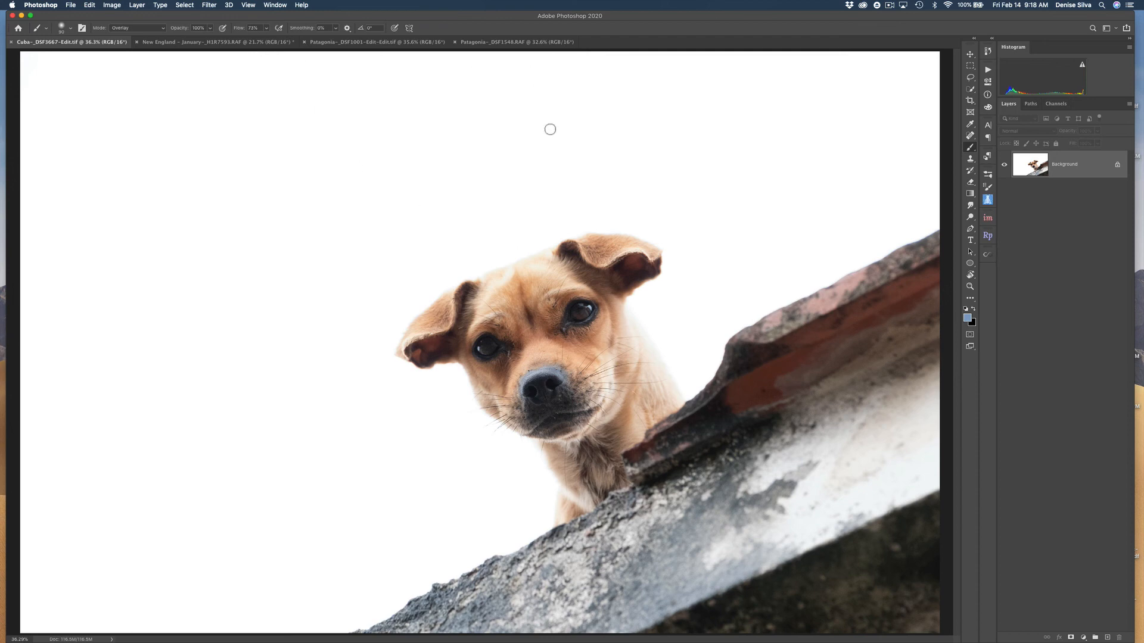
{"action": "left_click", "coordinate": [524, 43]}
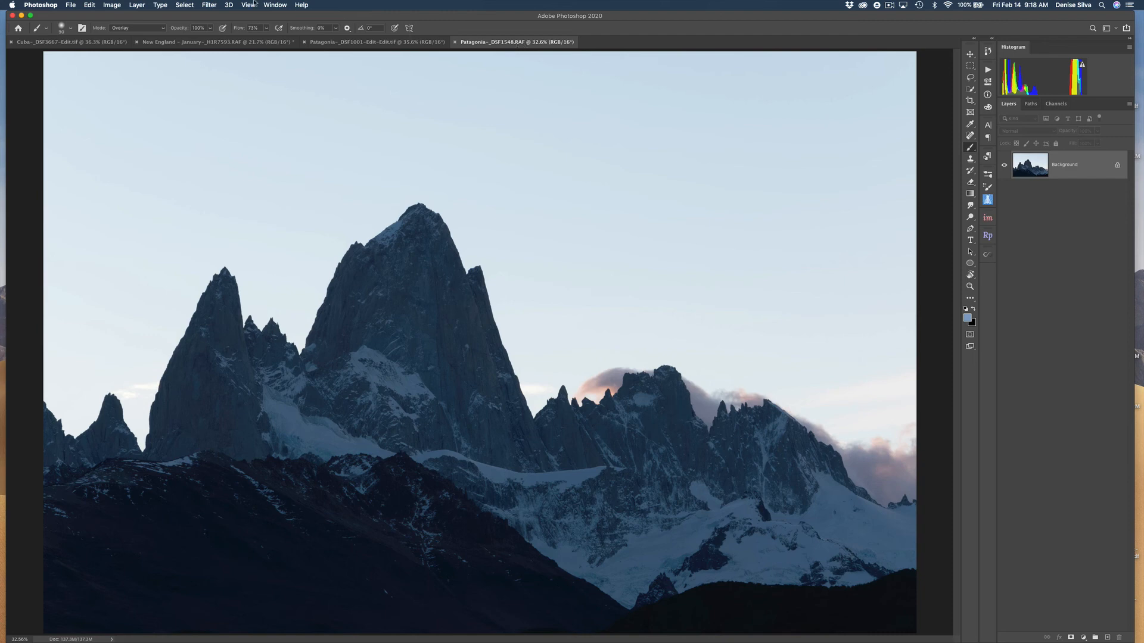
Step: Open the Patagonia mountain photo in the Luminar 4 filter from Skylum Software and view the available Looks collections
{"action": "left_click", "coordinate": [210, 5]}
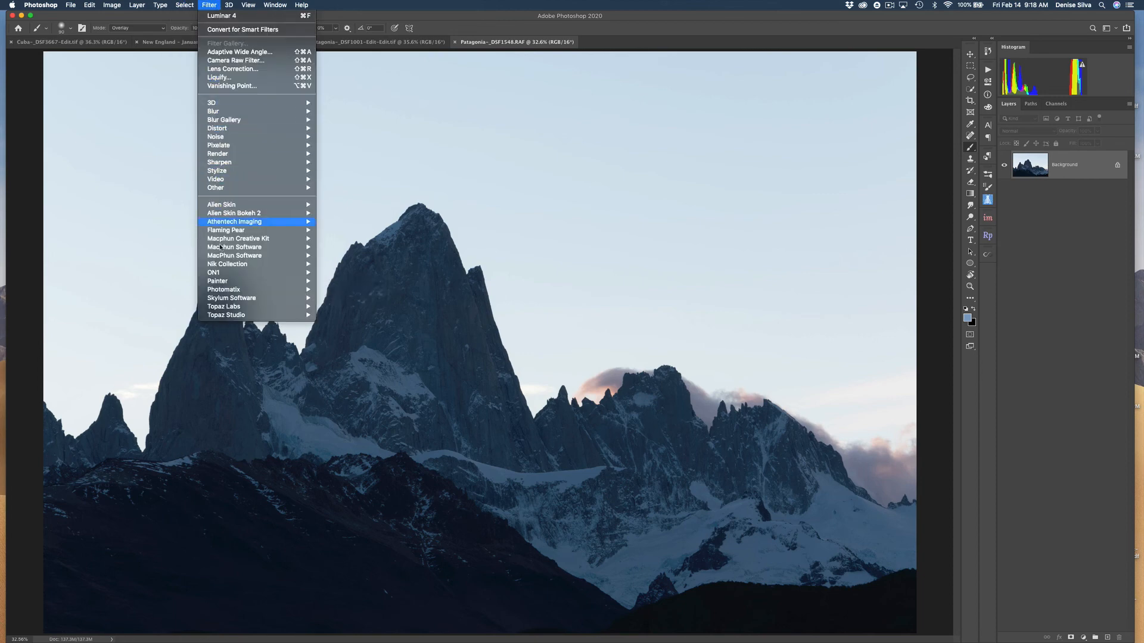
{"action": "mouse_move", "coordinate": [225, 299]}
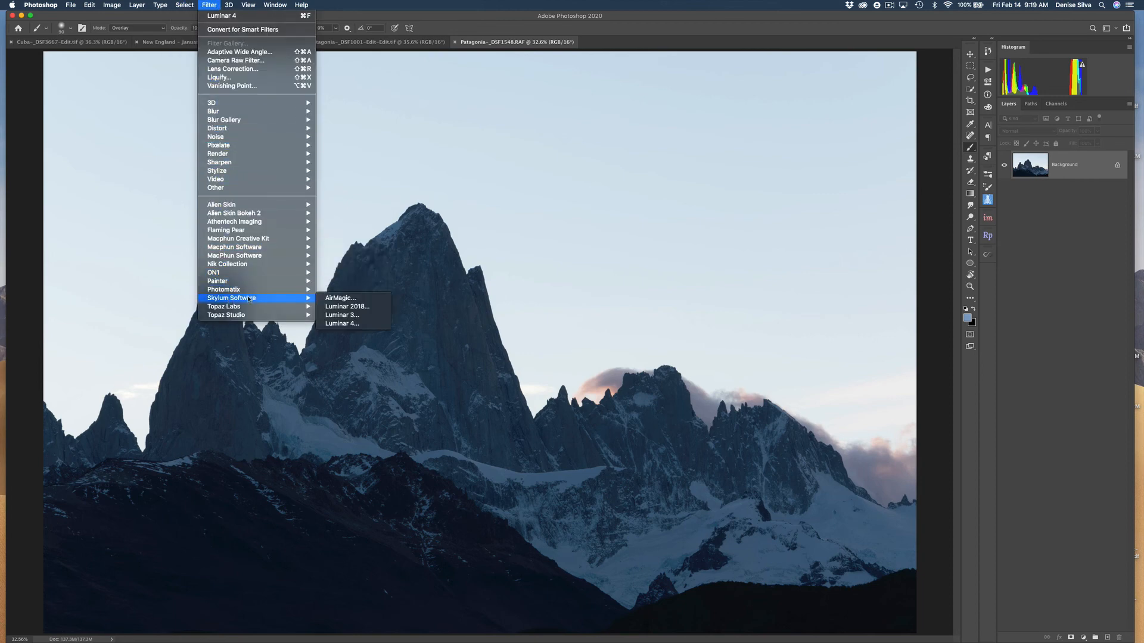
{"action": "left_click", "coordinate": [337, 326]}
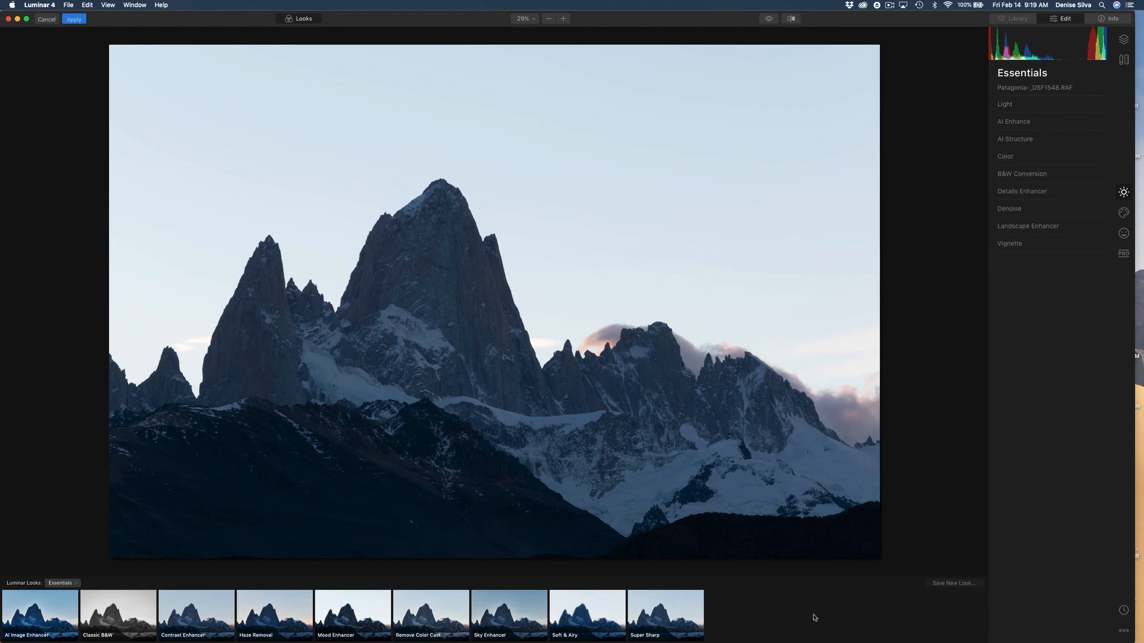
{"action": "left_click", "coordinate": [61, 584]}
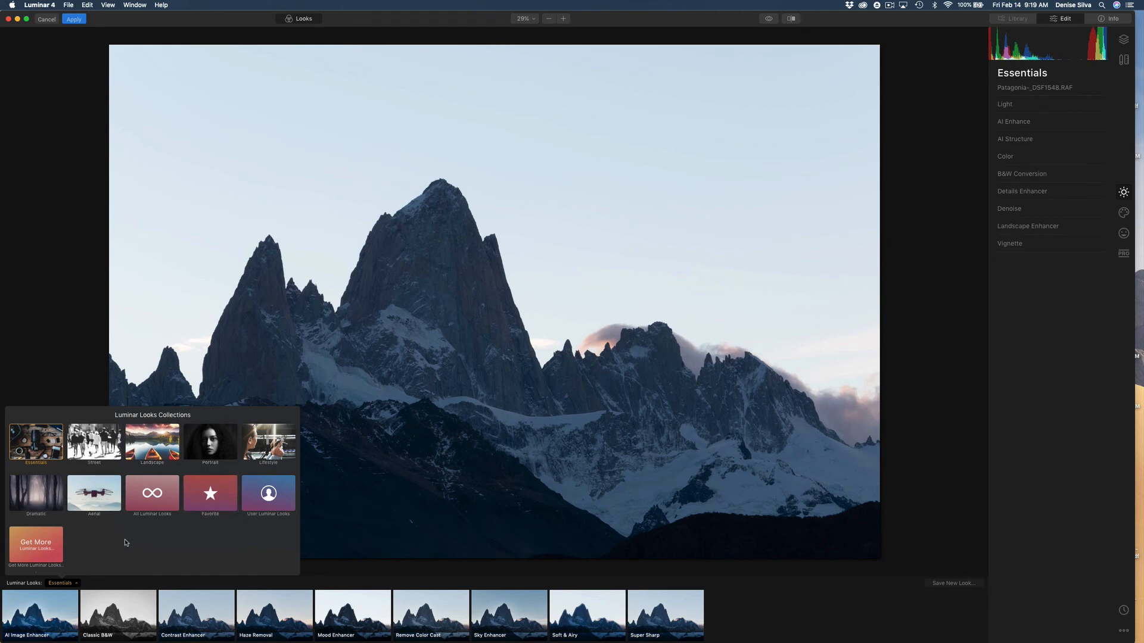
{"action": "left_click", "coordinate": [781, 625]}
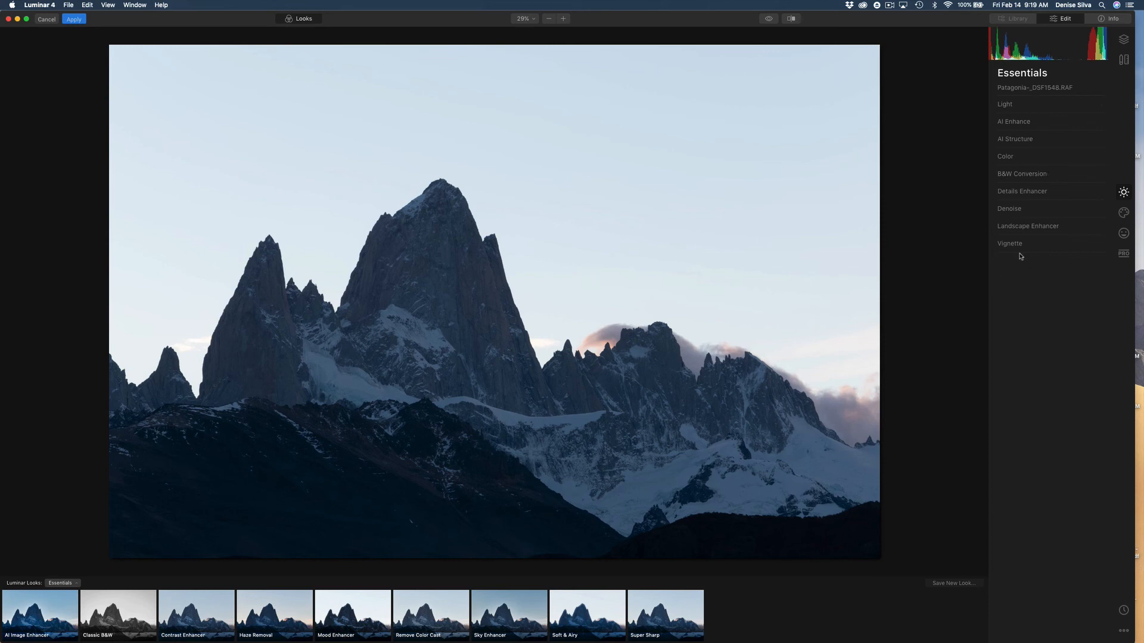
Step: Open the creative AI Sky Replacement tool and show its advanced settings
{"action": "left_click", "coordinate": [1124, 214]}
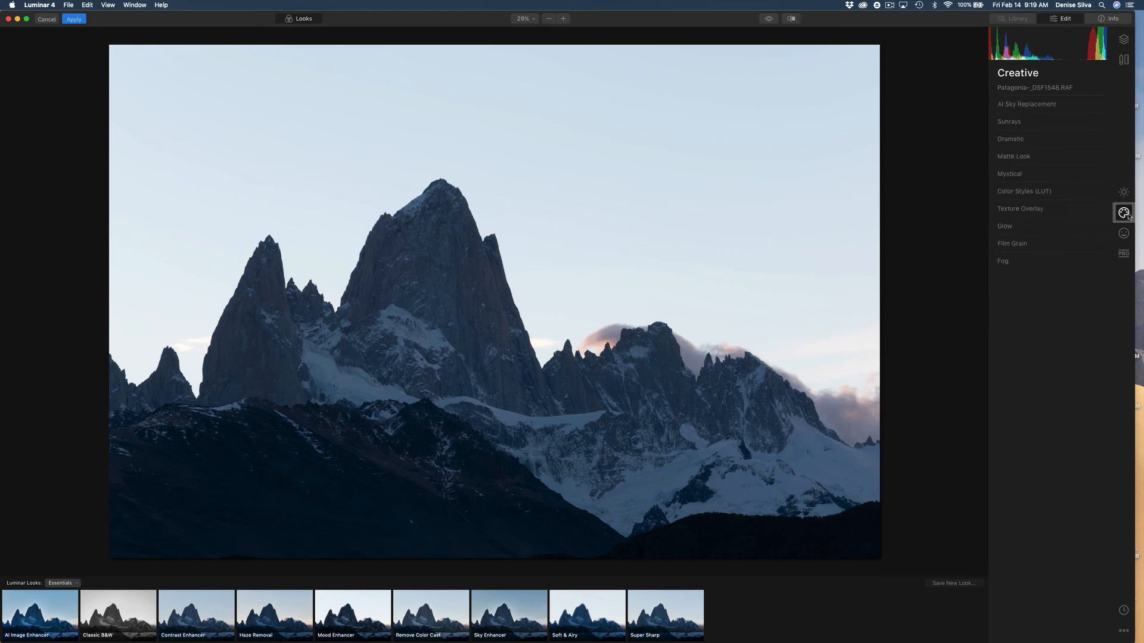
{"action": "left_click", "coordinate": [1045, 105]}
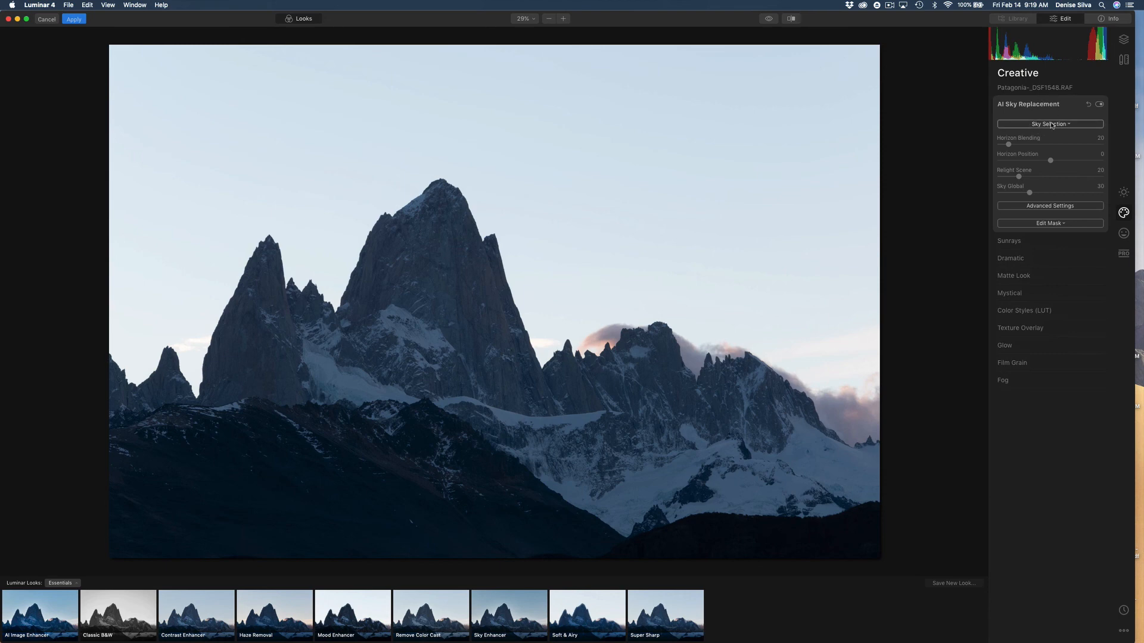
{"action": "left_click", "coordinate": [1045, 206]}
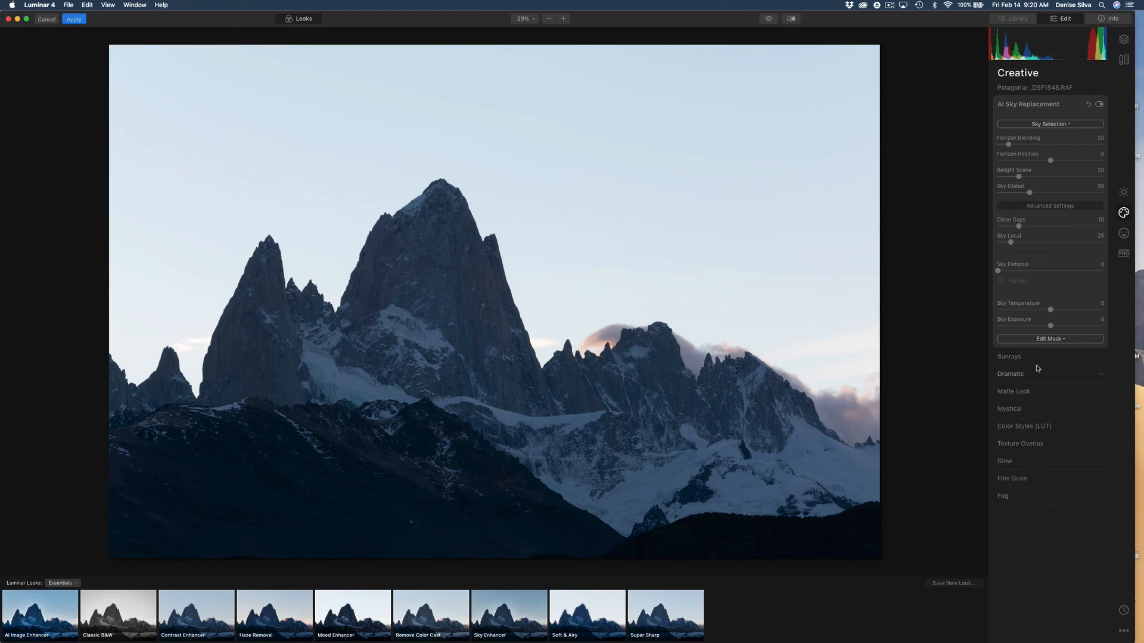
Step: Try the replacement skies Blue Sky 4, Bright Blue Sky 2, Dramatic Sky 2 and Galaxy 1 on the mountain photo
{"action": "left_click", "coordinate": [1054, 125]}
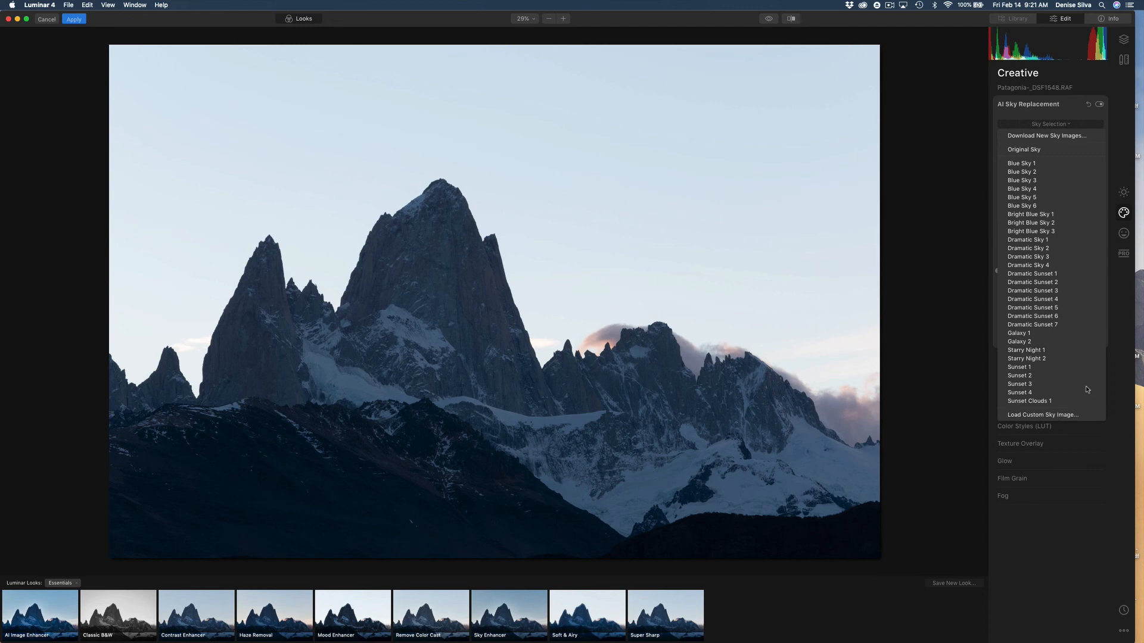
{"action": "left_click", "coordinate": [1053, 189]}
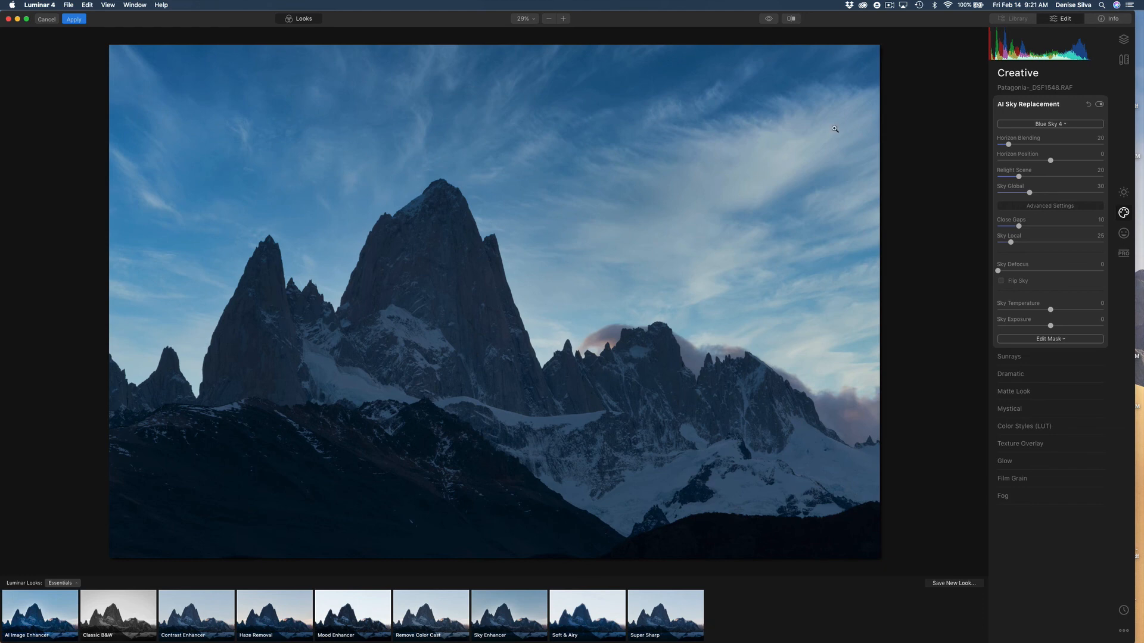
{"action": "left_click", "coordinate": [1063, 124]}
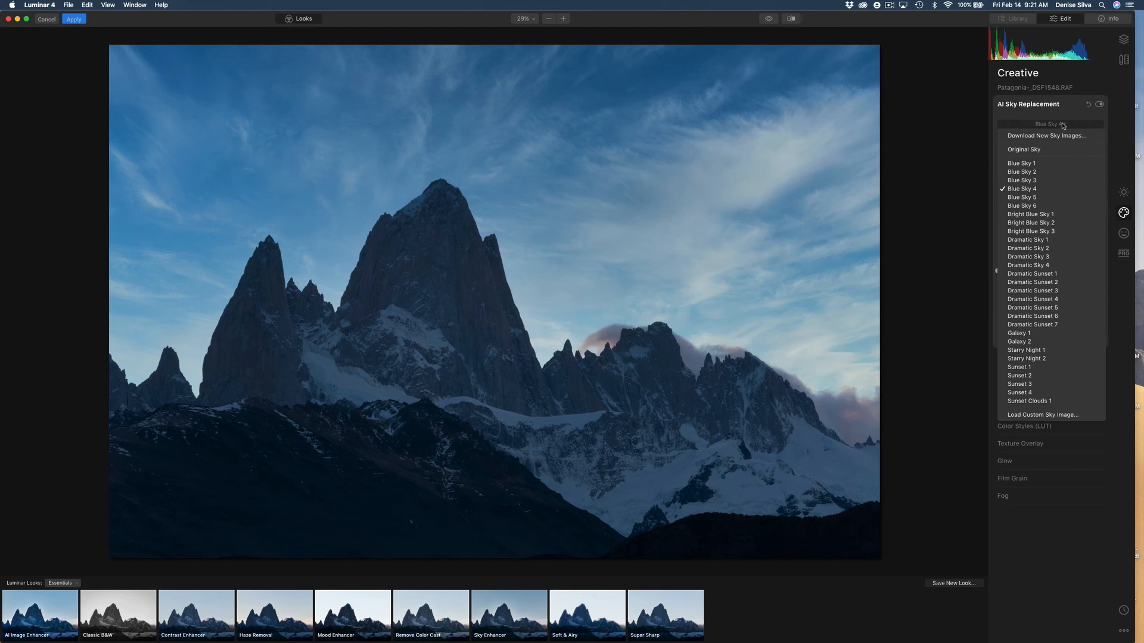
{"action": "left_click", "coordinate": [1035, 223]}
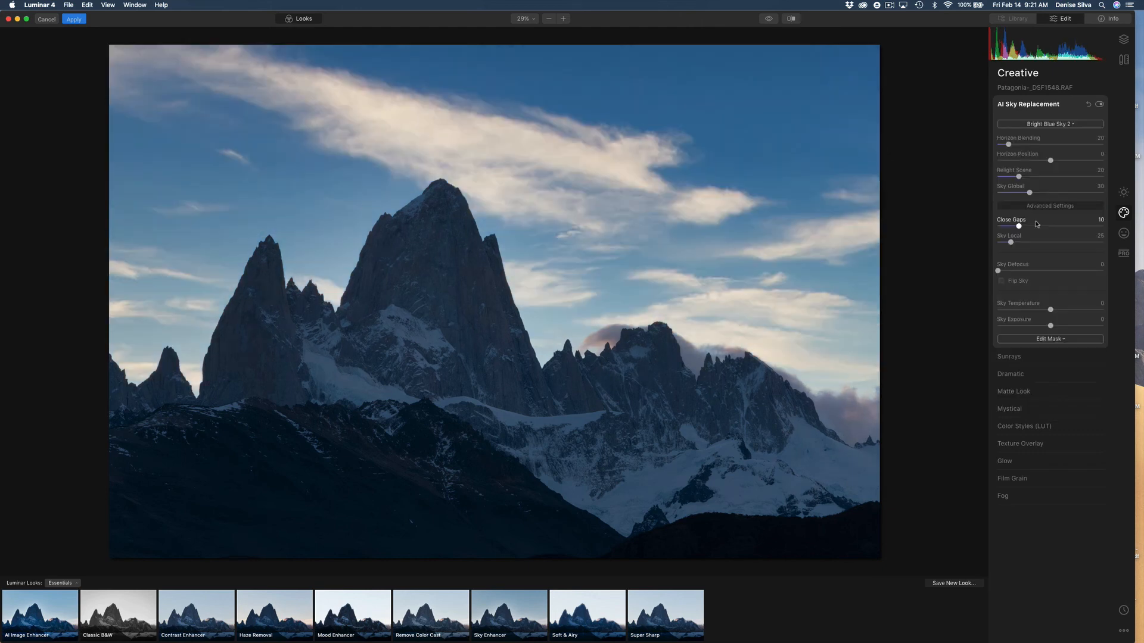
{"action": "left_click", "coordinate": [1050, 124]}
{"action": "left_click", "coordinate": [1038, 251]}
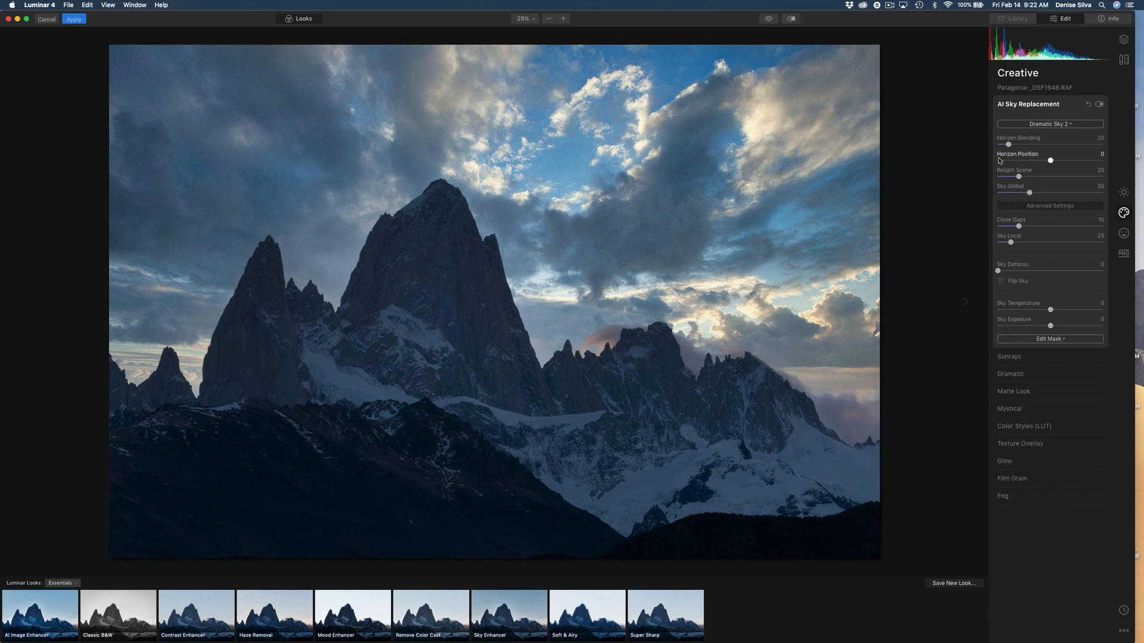
{"action": "left_click", "coordinate": [1050, 124]}
{"action": "left_click", "coordinate": [1048, 334]}
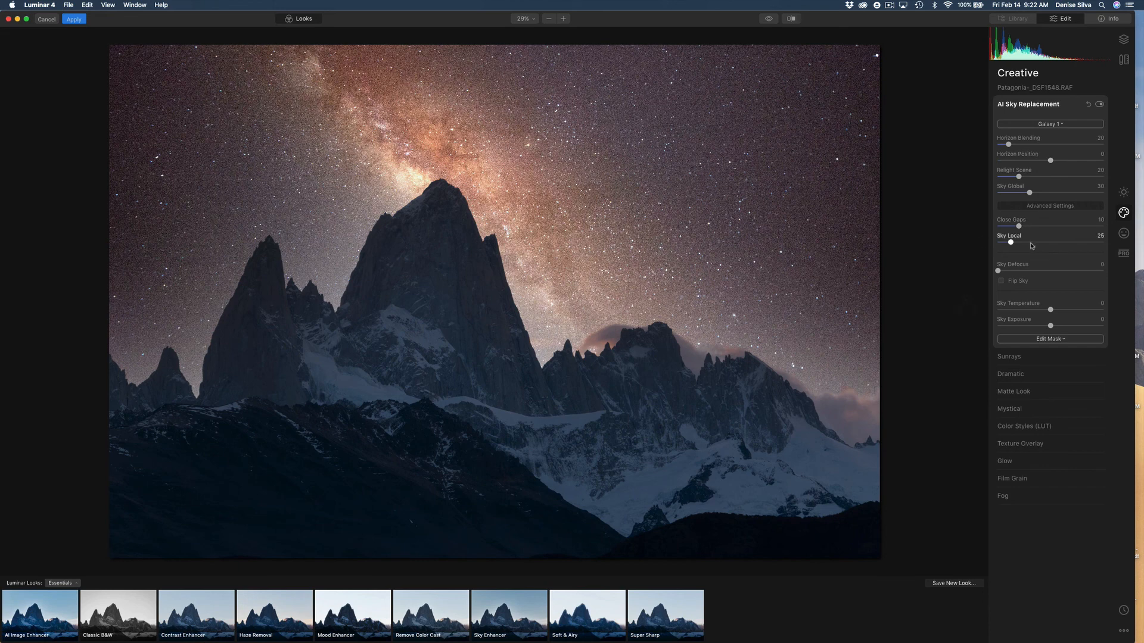
Step: Try the replacement skies Starry Night 2, Sunset 2, Sunset Clouds 1 and Sunset 1 behind the mountains
{"action": "left_click", "coordinate": [1054, 124]}
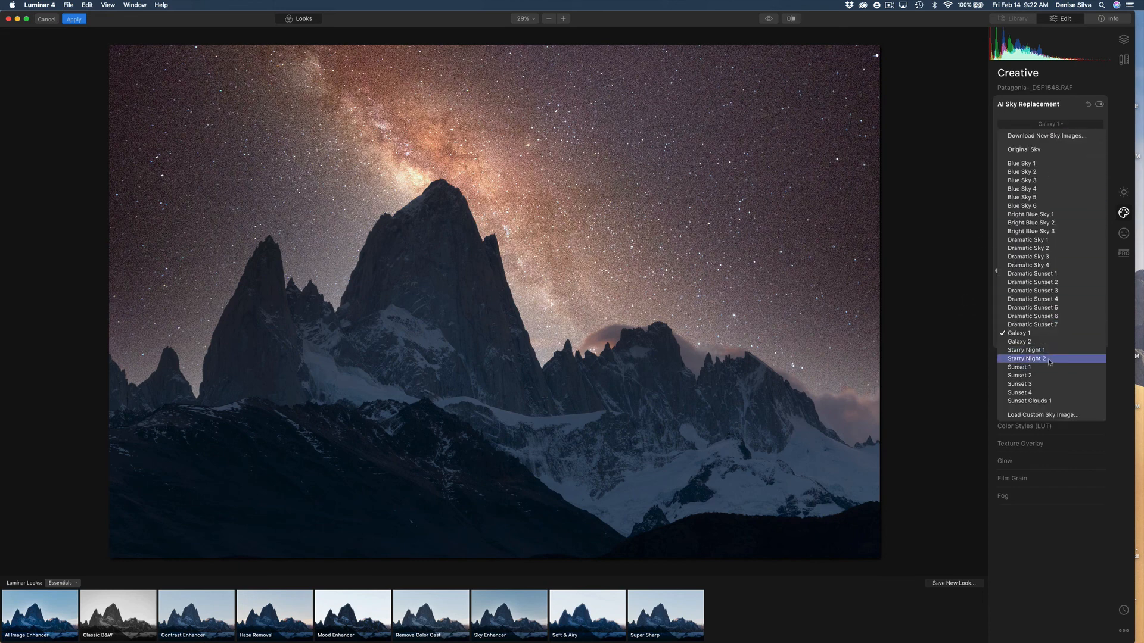
{"action": "left_click", "coordinate": [1049, 361]}
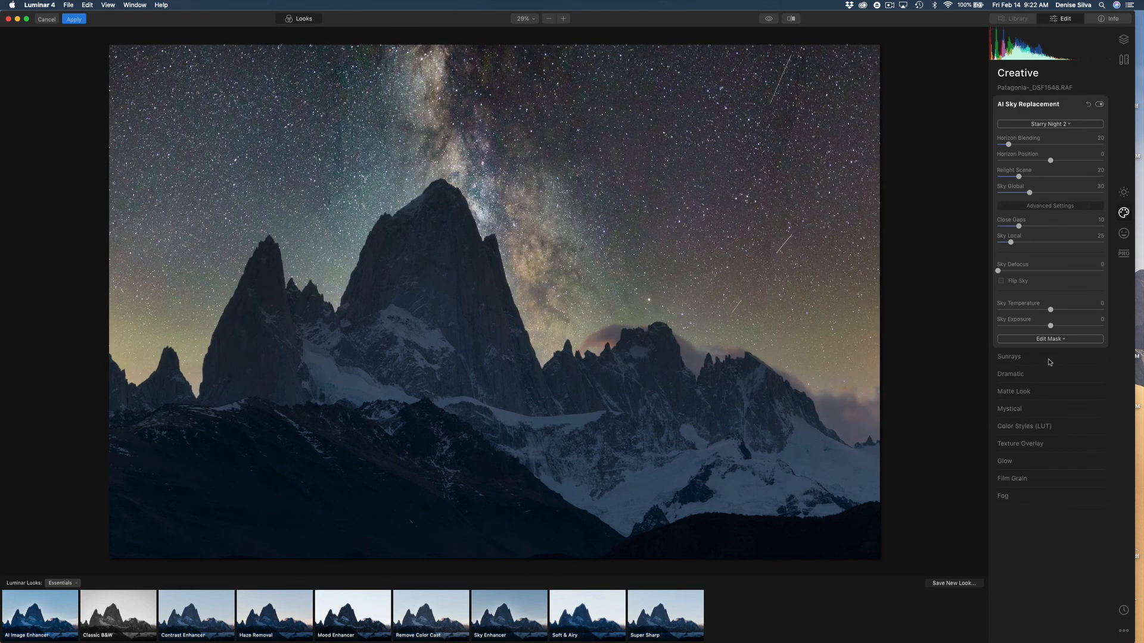
{"action": "left_click", "coordinate": [1033, 125]}
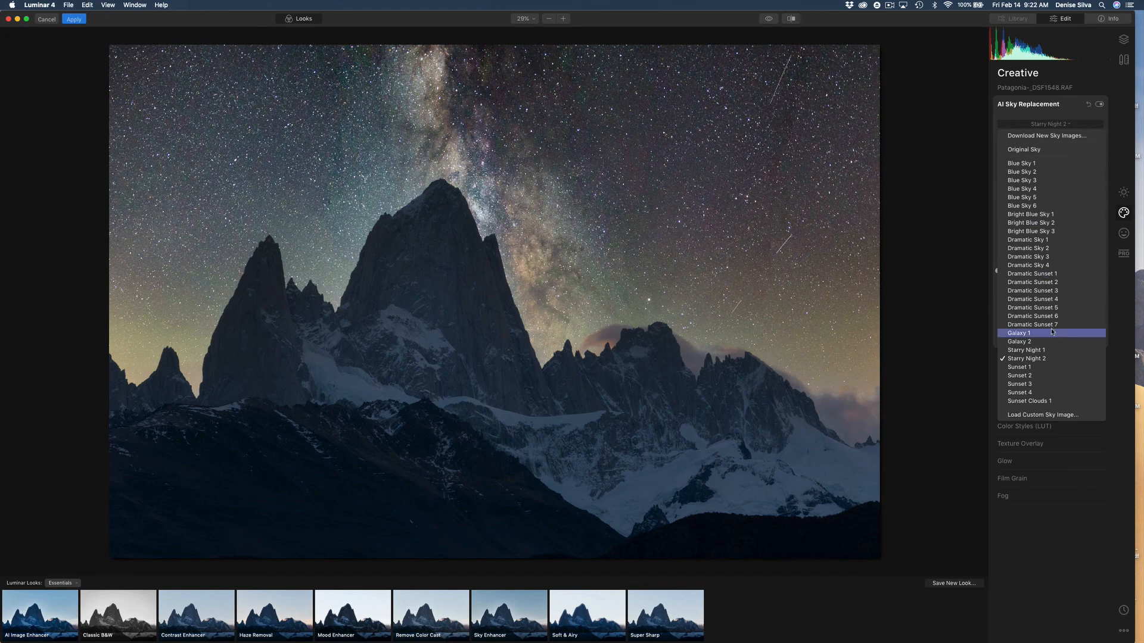
{"action": "left_click", "coordinate": [1035, 376]}
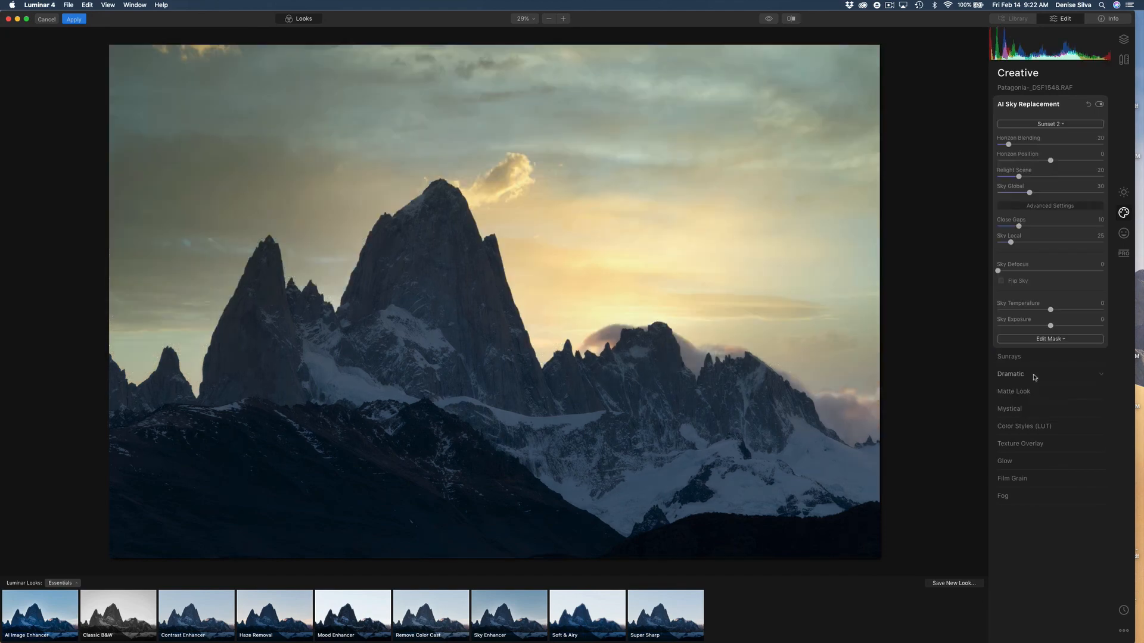
{"action": "left_click", "coordinate": [1044, 124]}
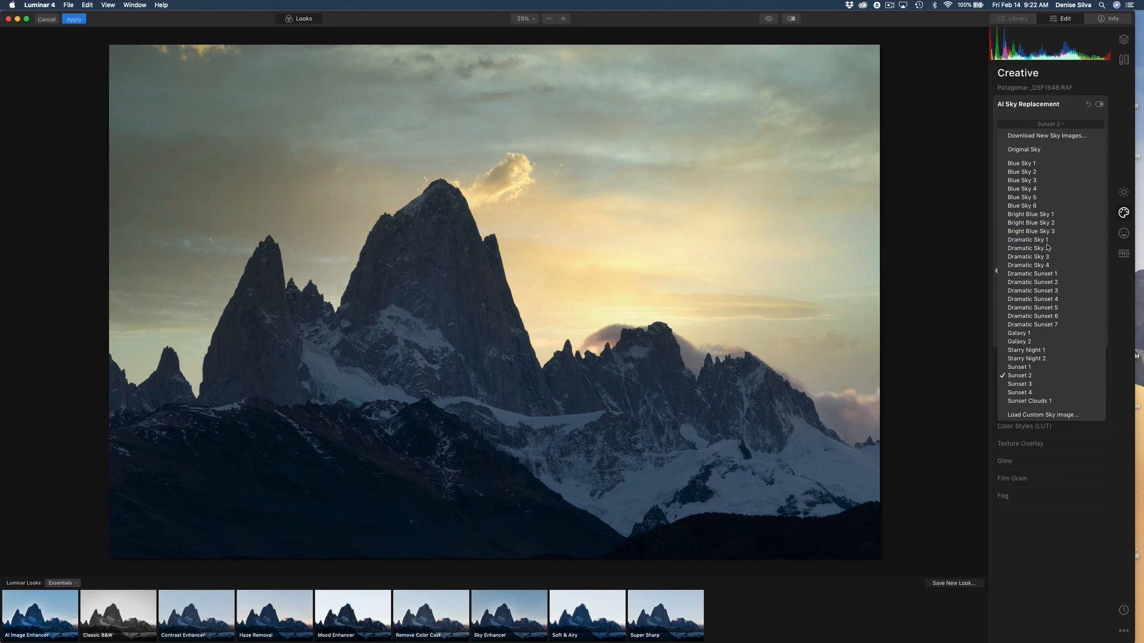
{"action": "left_click", "coordinate": [1040, 401]}
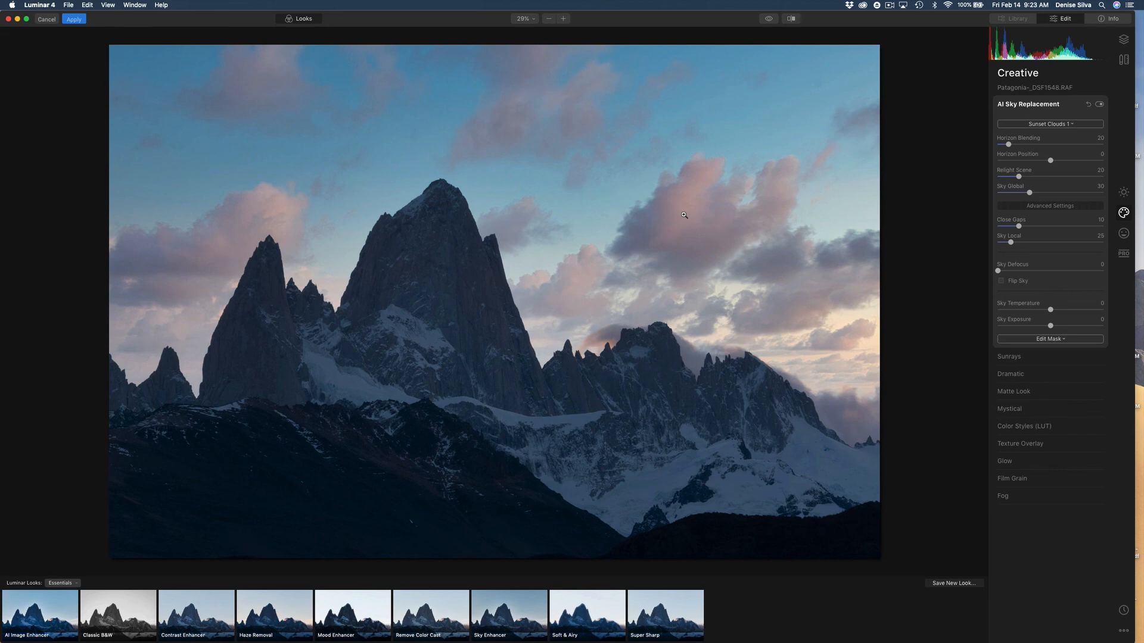
{"action": "left_click", "coordinate": [1061, 124]}
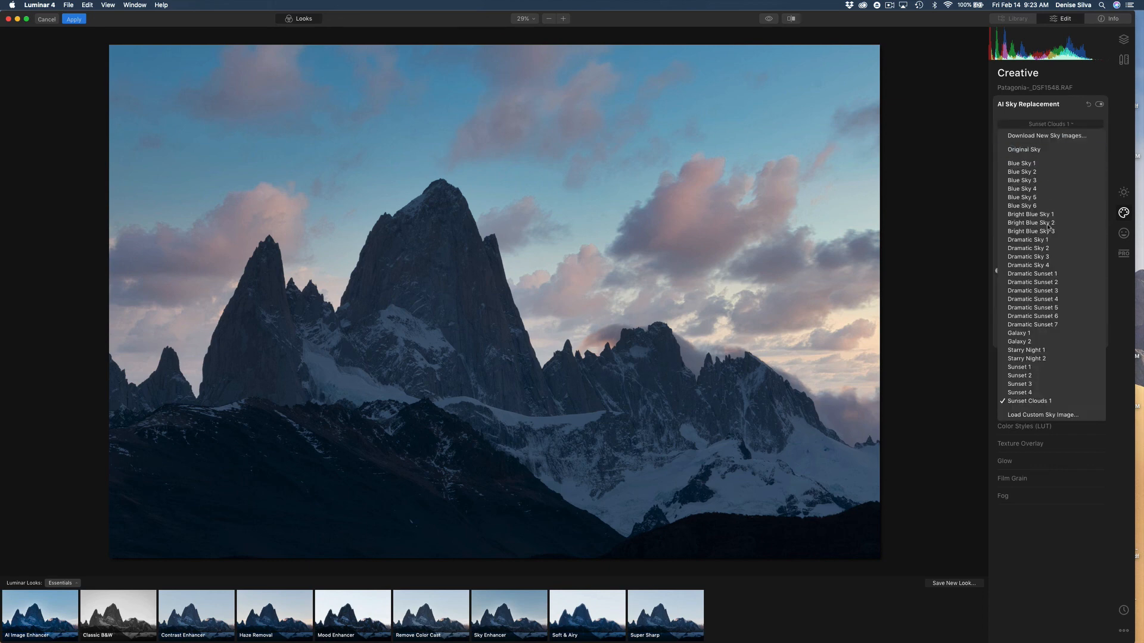
{"action": "left_click", "coordinate": [1033, 366]}
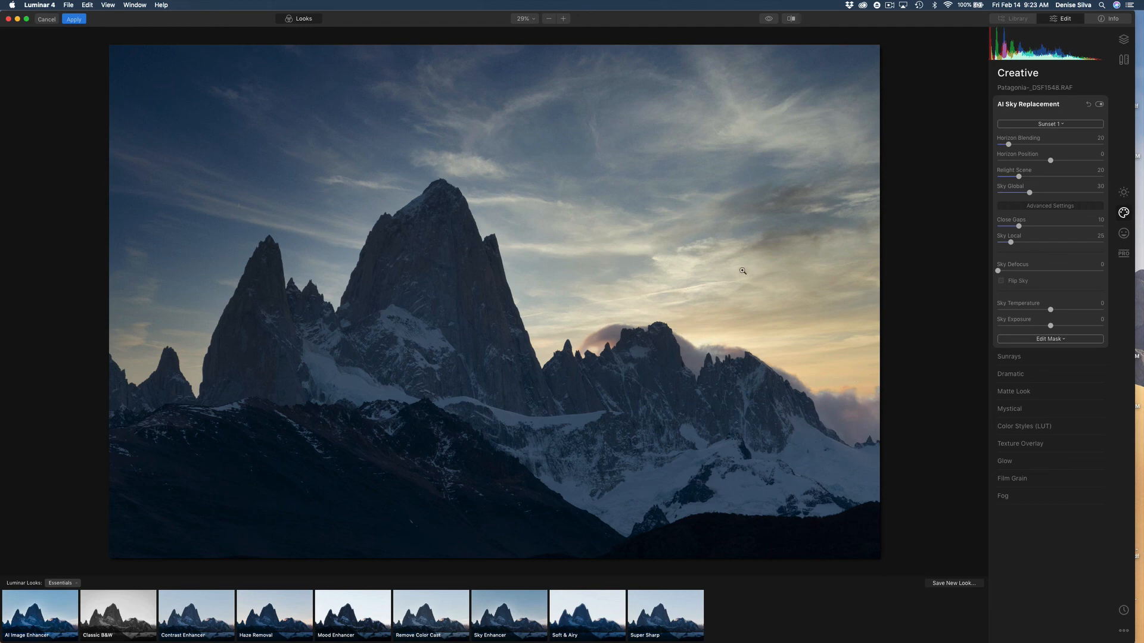
Step: Replace the sky with Sunset 4 and set its Horizon Position to -33
{"action": "left_click", "coordinate": [1053, 125]}
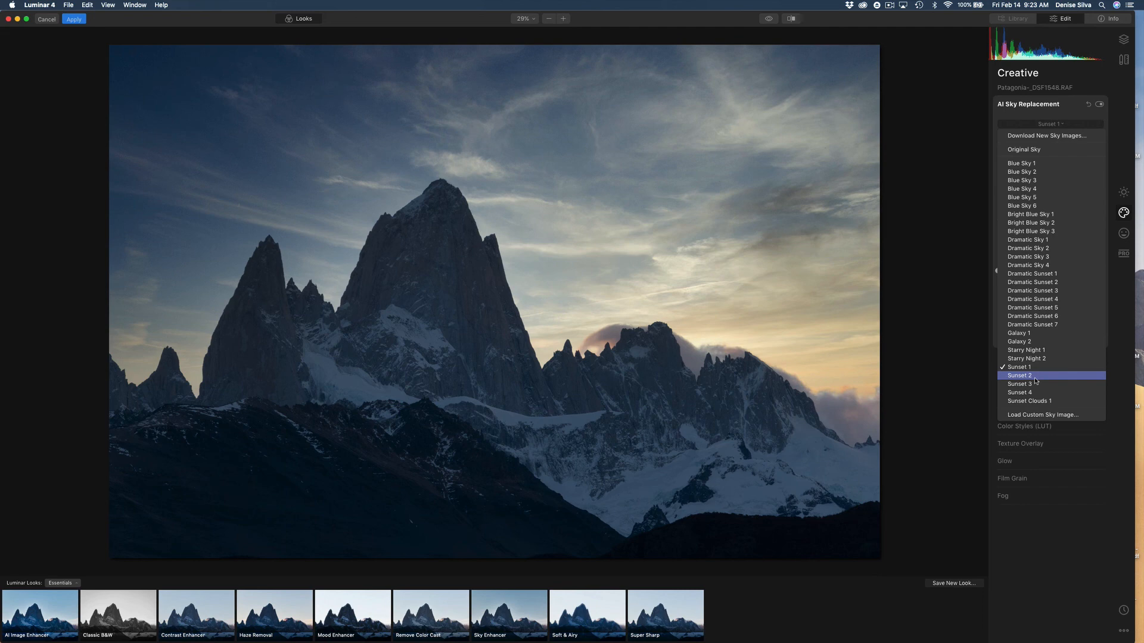
{"action": "left_click", "coordinate": [1025, 392]}
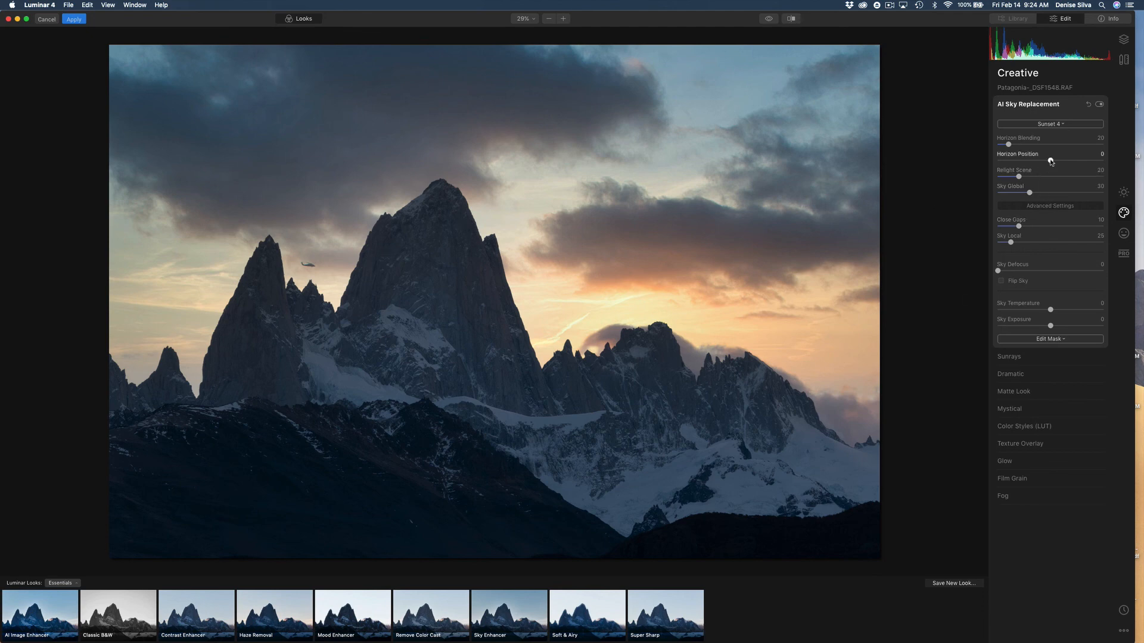
{"action": "left_click_drag", "start_coordinate": [1051, 161], "coordinate": [1033, 162]}
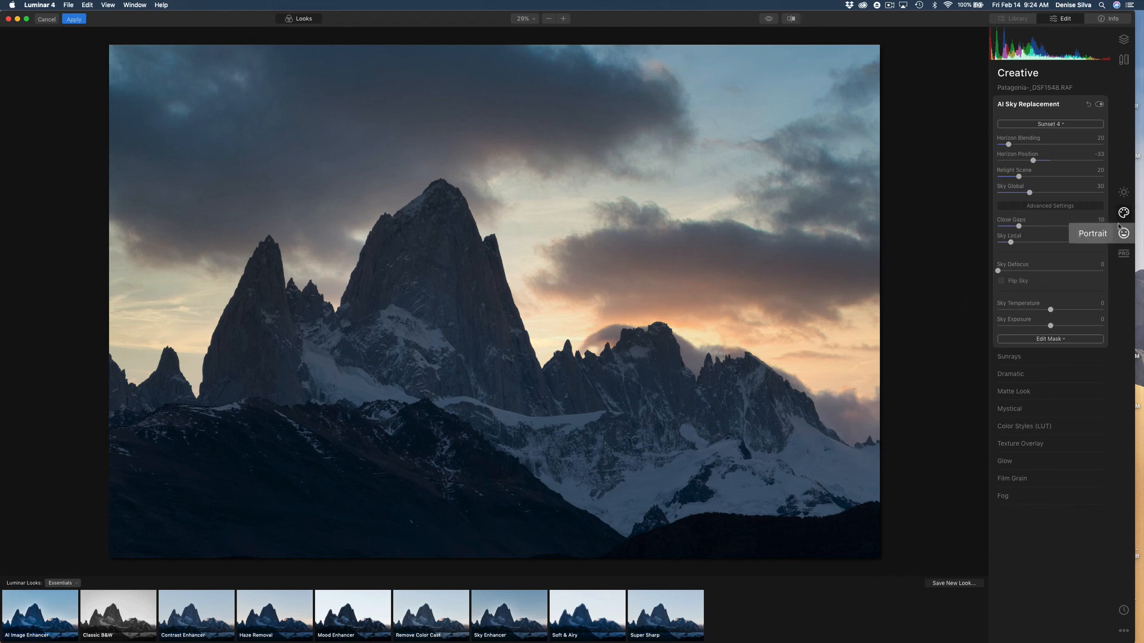
Step: Set AI Accent to 29 in the essential AI Enhance adjustments and open the Color adjustments
{"action": "left_click", "coordinate": [1123, 192]}
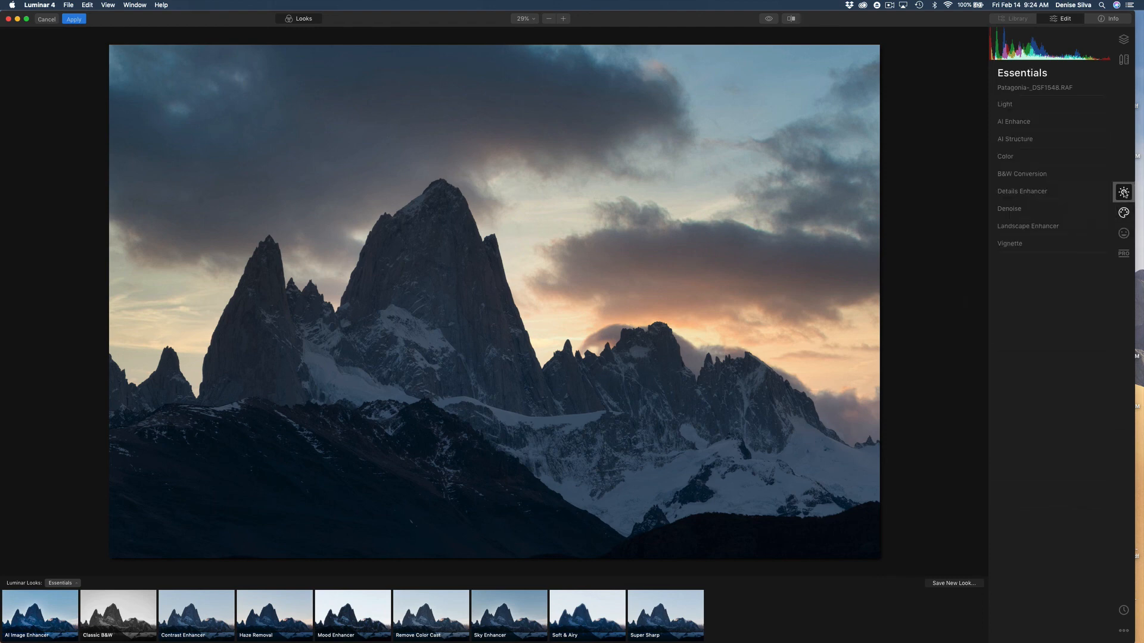
{"action": "left_click", "coordinate": [1025, 106]}
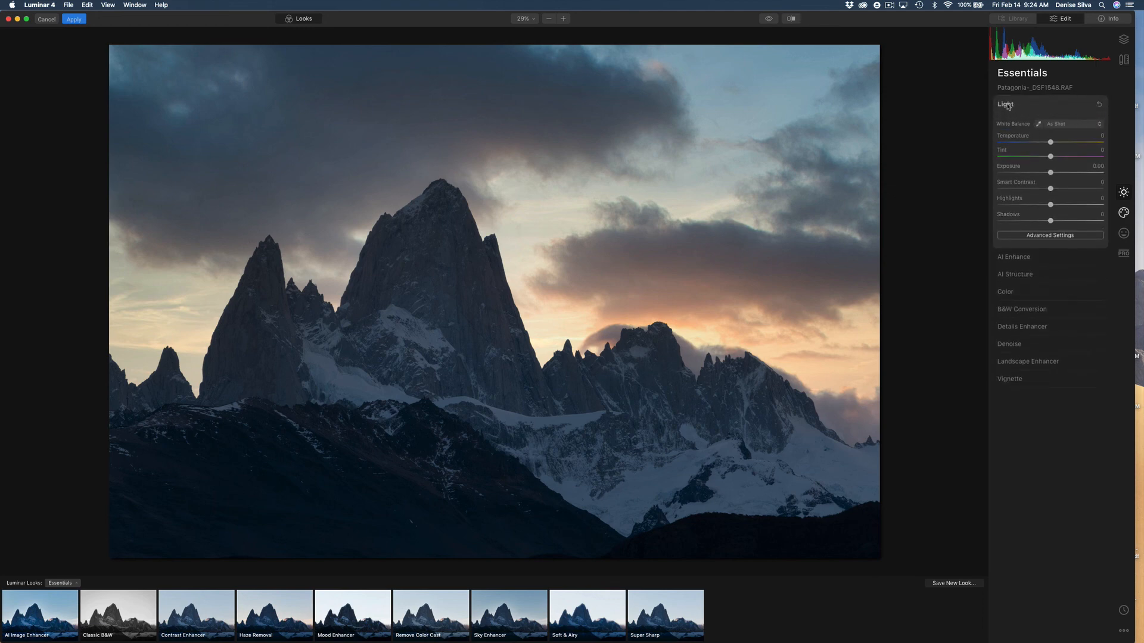
{"action": "left_click", "coordinate": [1024, 260]}
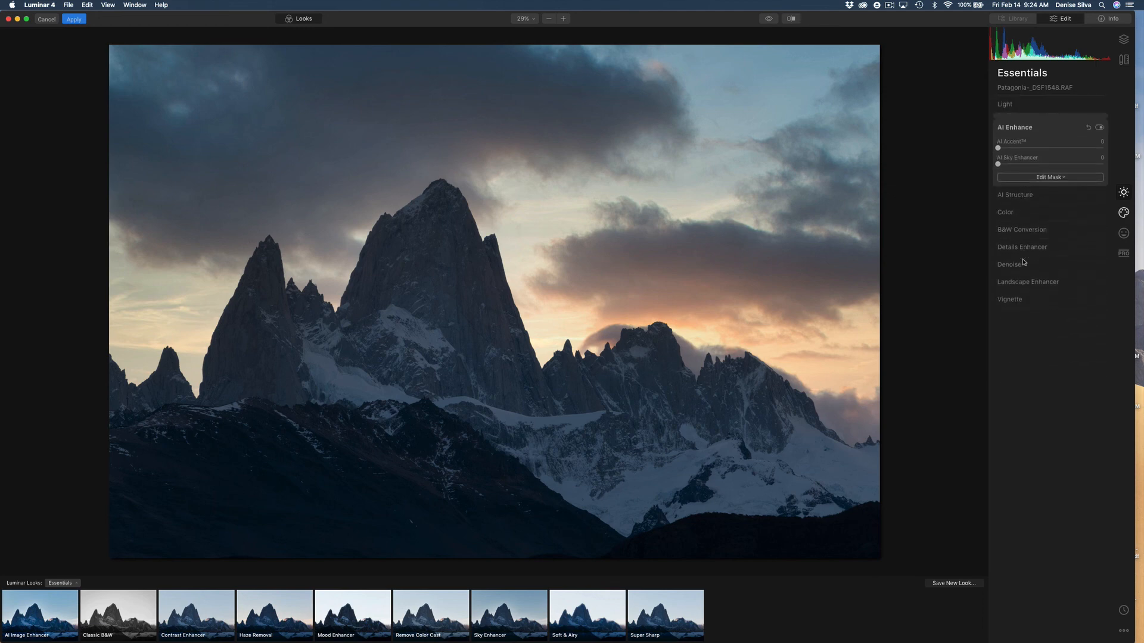
{"action": "left_click", "coordinate": [1023, 145]}
{"action": "mouse_move", "coordinate": [1022, 145]}
{"action": "left_mouse_down"}
{"action": "mouse_move", "coordinate": [1042, 146]}
{"action": "mouse_move", "coordinate": [1029, 145]}
{"action": "left_mouse_up"}
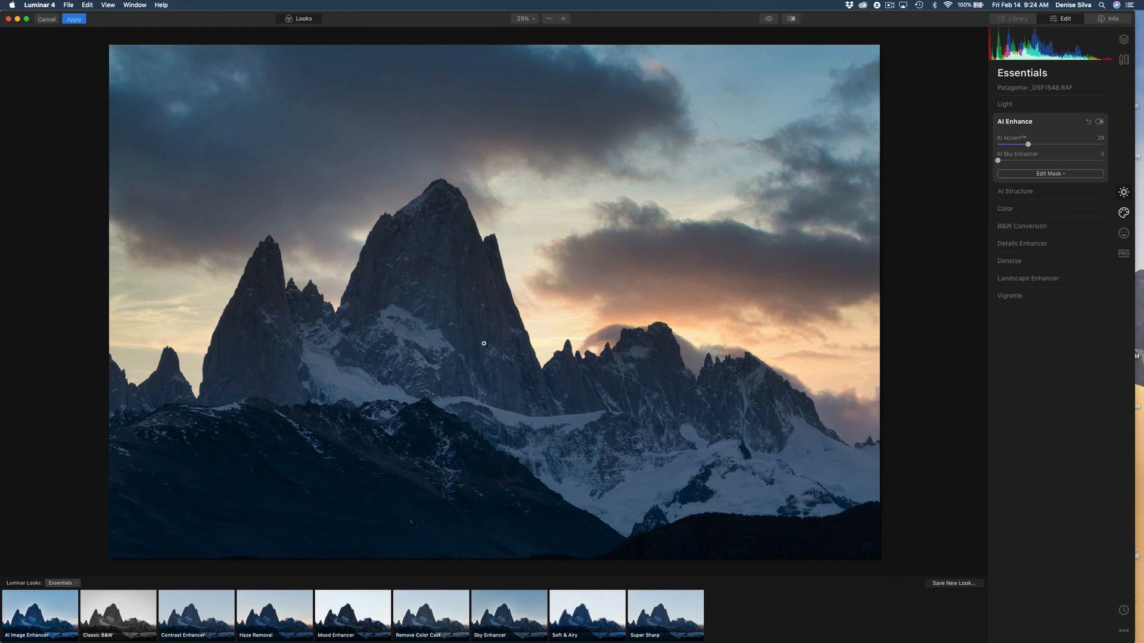
{"action": "left_click", "coordinate": [1018, 208]}
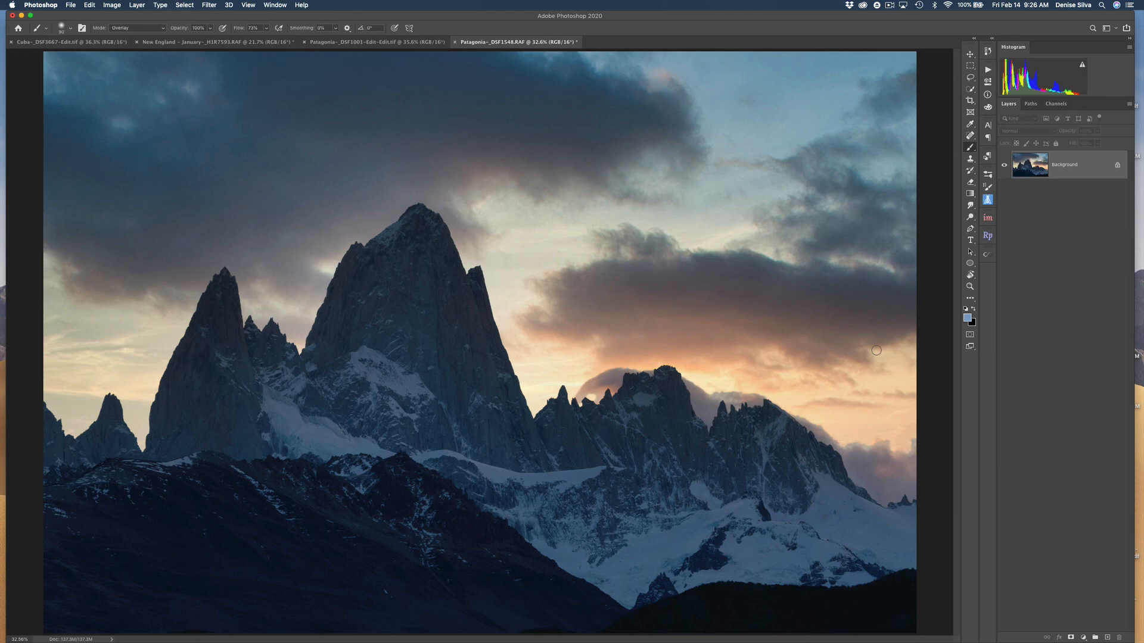
Step: Switch to the Cuba dog photo, send it to the Luminar 4 plug-in and expand the creative AI Sky Replacement settings
{"action": "left_click", "coordinate": [71, 42]}
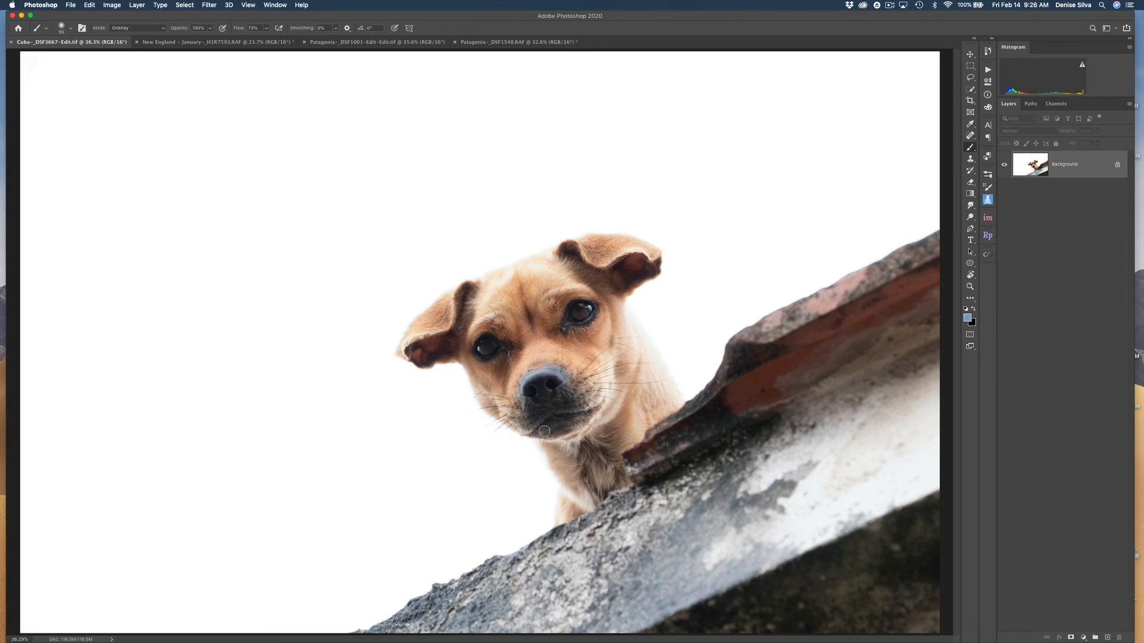
{"action": "left_click", "coordinate": [211, 5]}
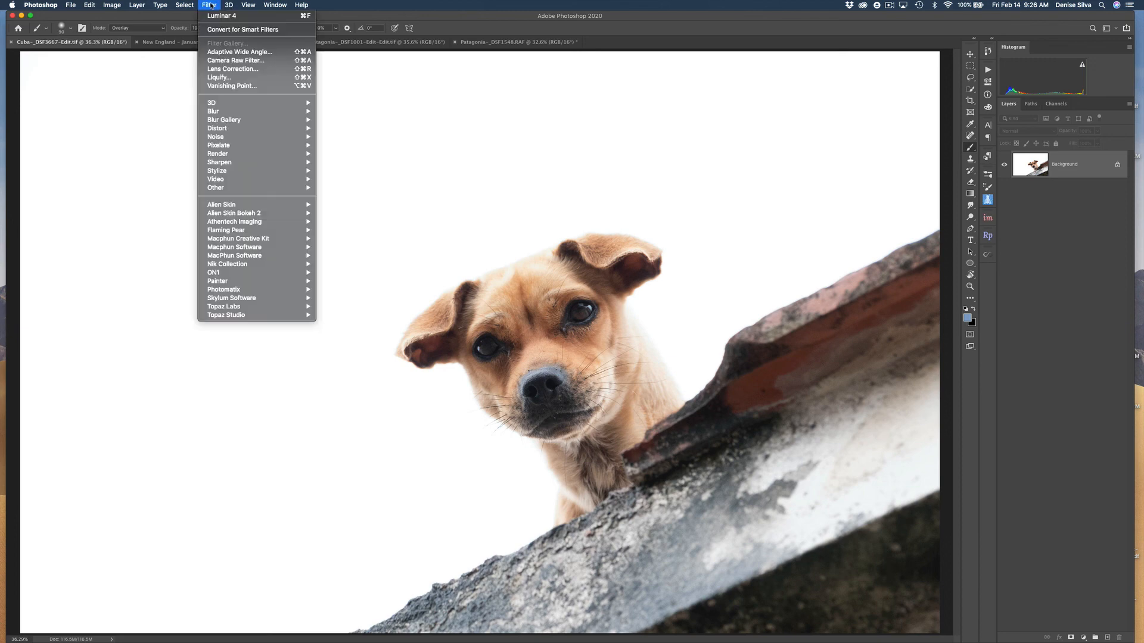
{"action": "mouse_move", "coordinate": [256, 298]}
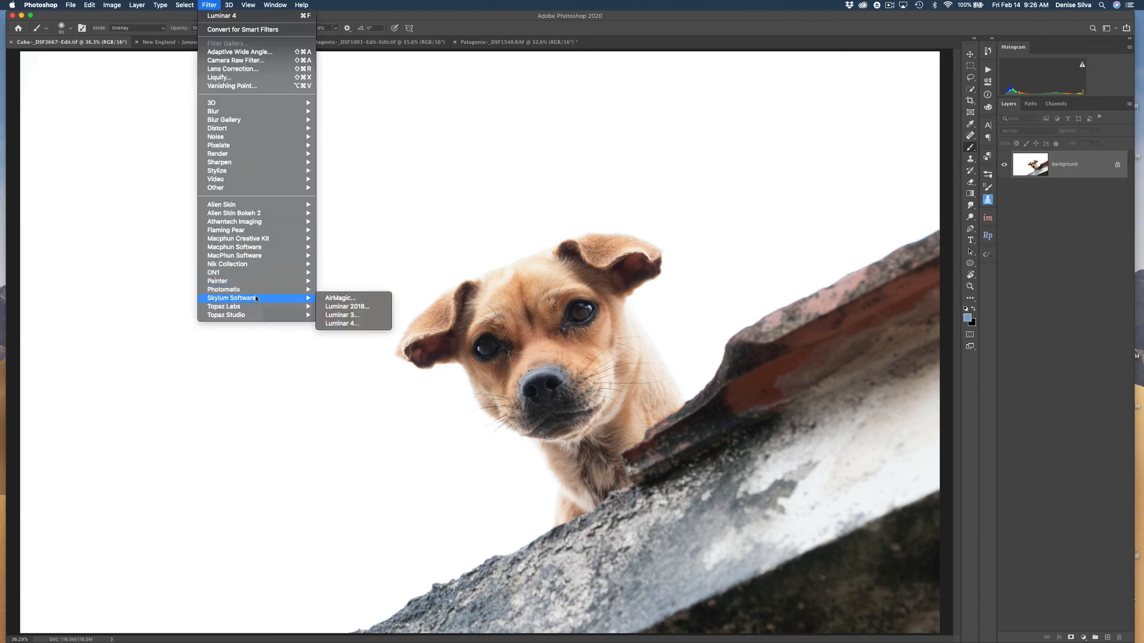
{"action": "left_click", "coordinate": [330, 324]}
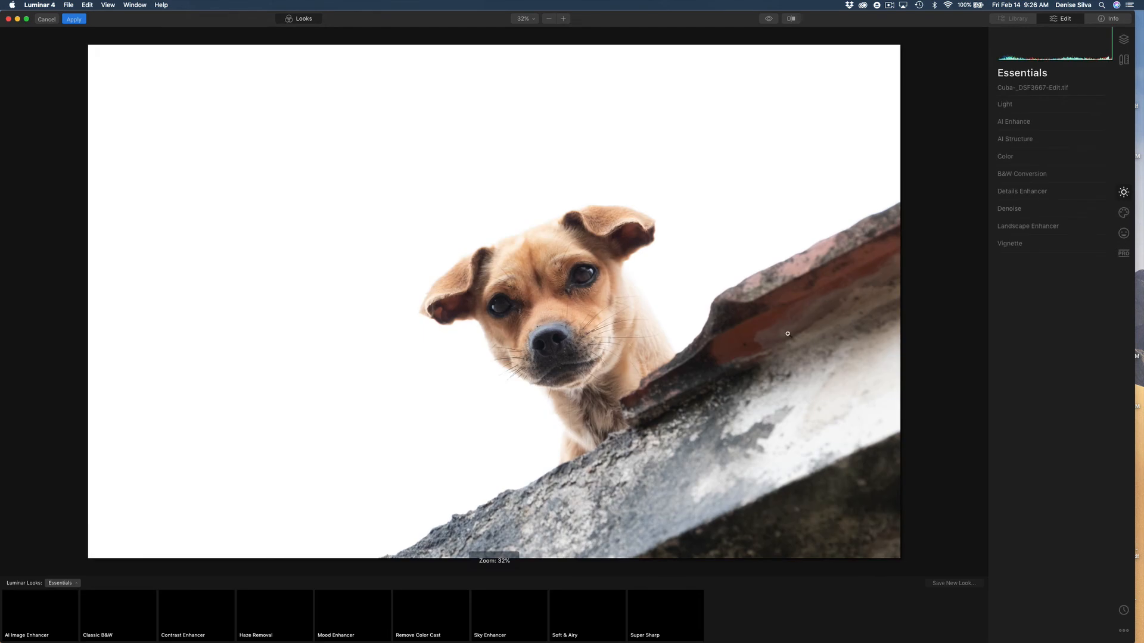
{"action": "left_click", "coordinate": [1123, 214]}
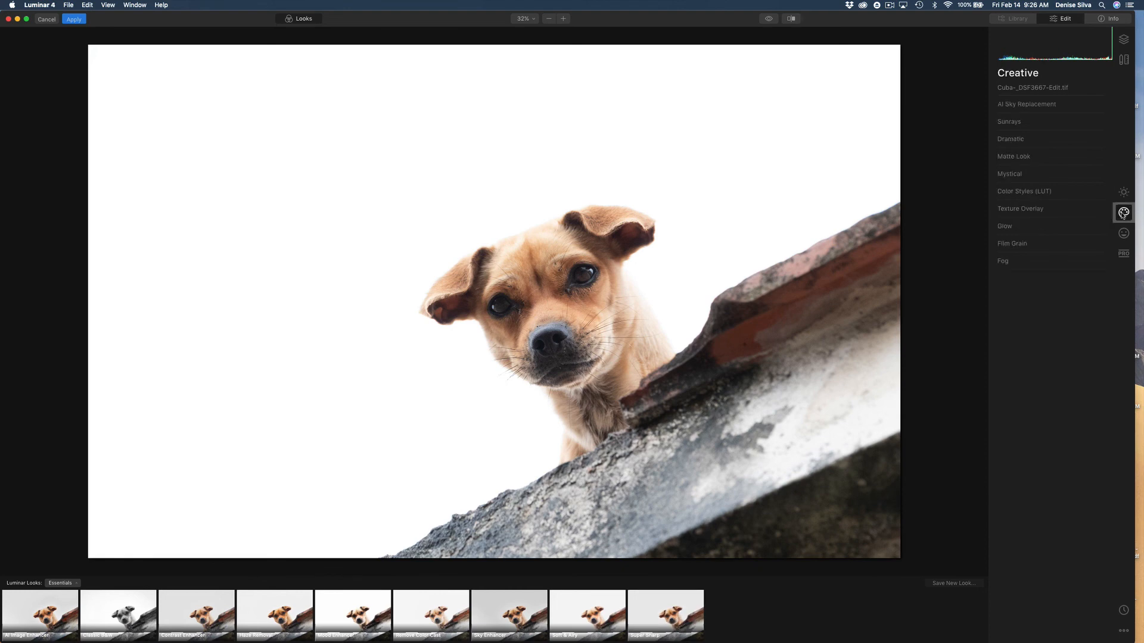
{"action": "left_click", "coordinate": [1038, 105]}
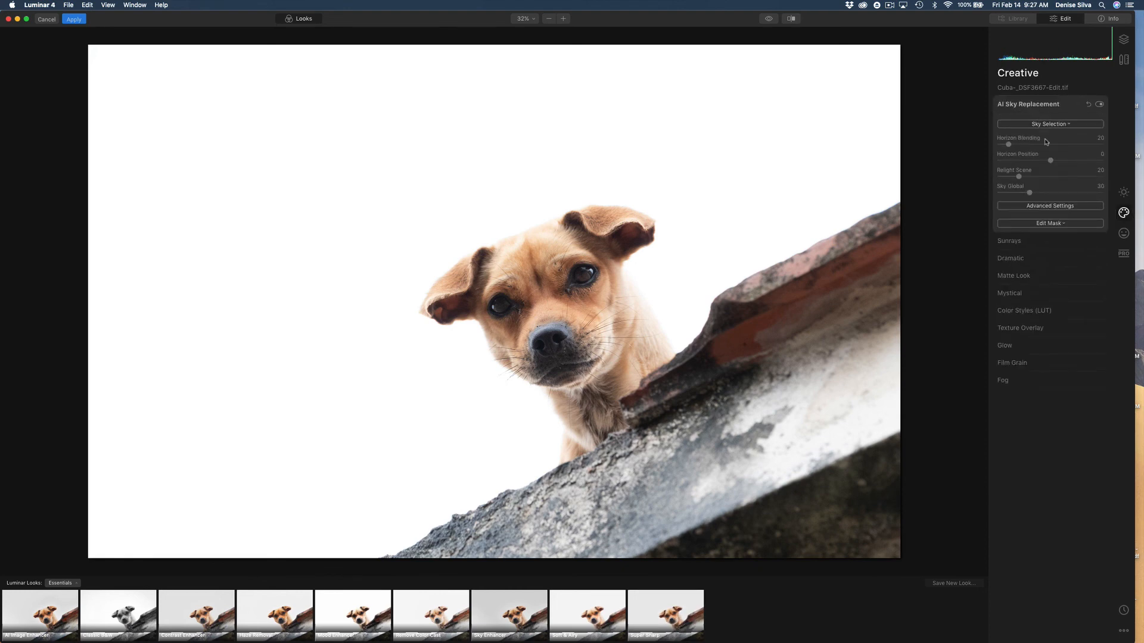
Step: Load the custom sky image _XT16881.jpg behind the dog
{"action": "left_click", "coordinate": [1050, 125]}
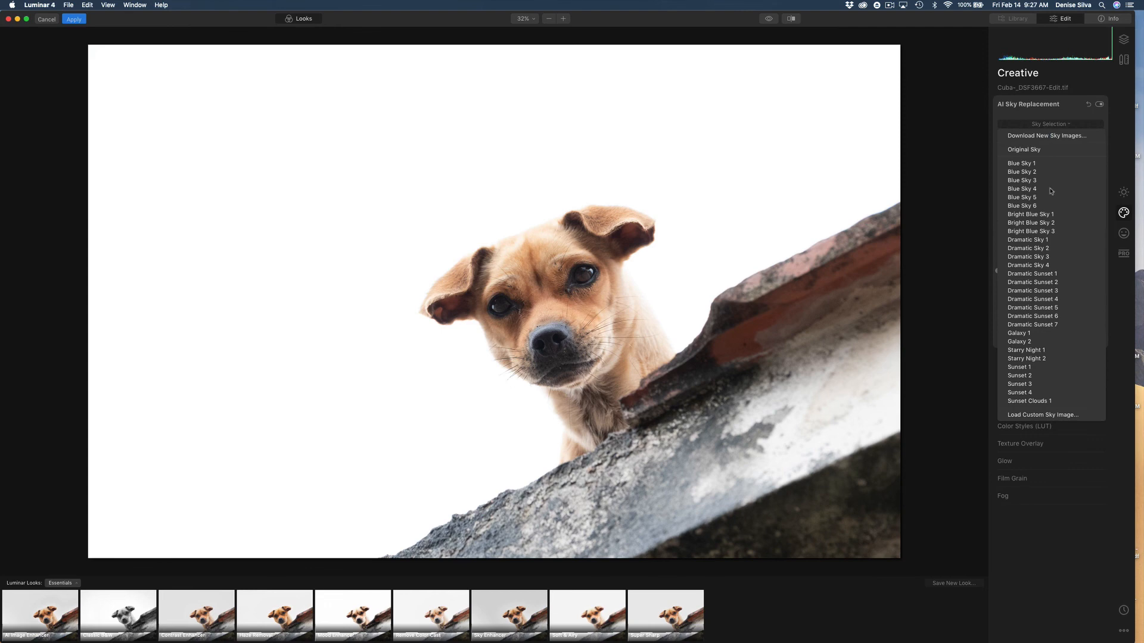
{"action": "left_click", "coordinate": [1050, 416]}
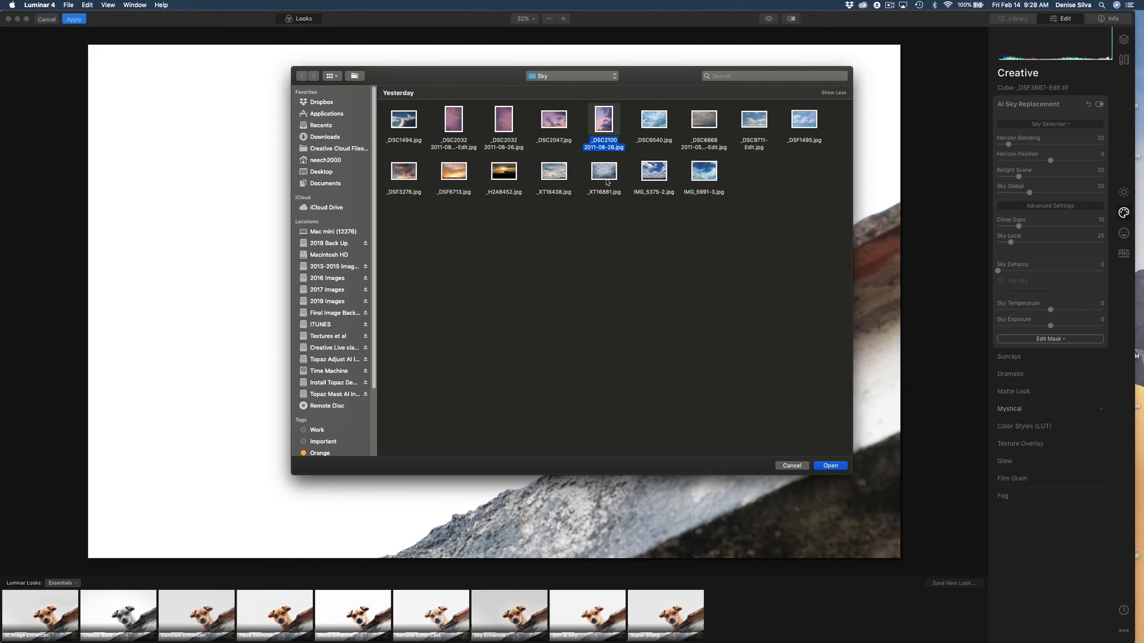
{"action": "left_click", "coordinate": [606, 176]}
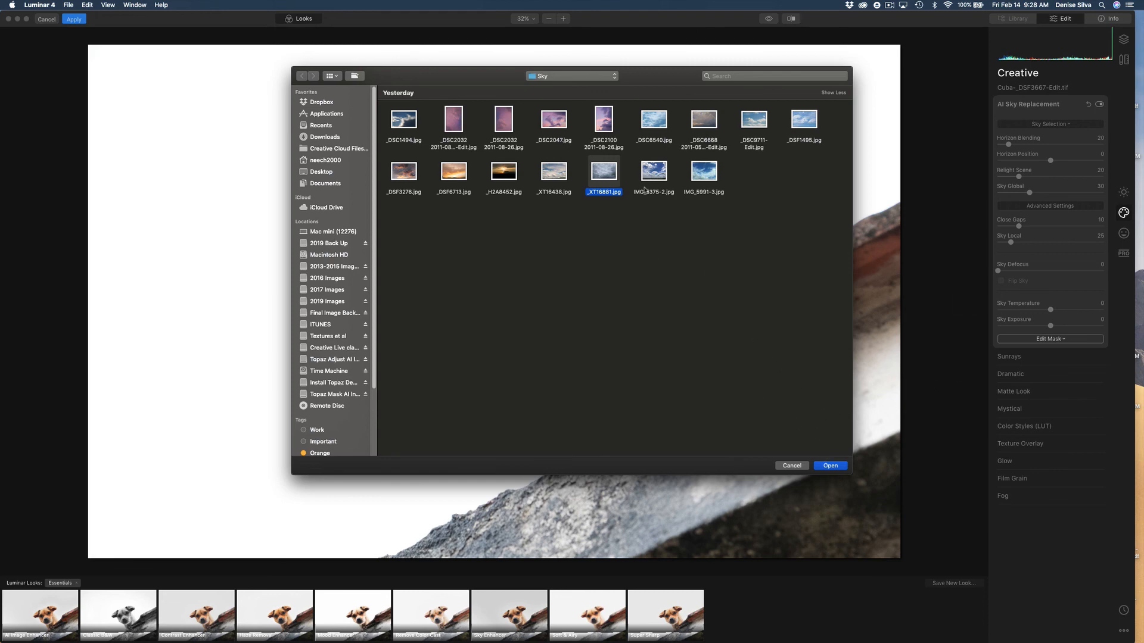
{"action": "left_click", "coordinate": [830, 465]}
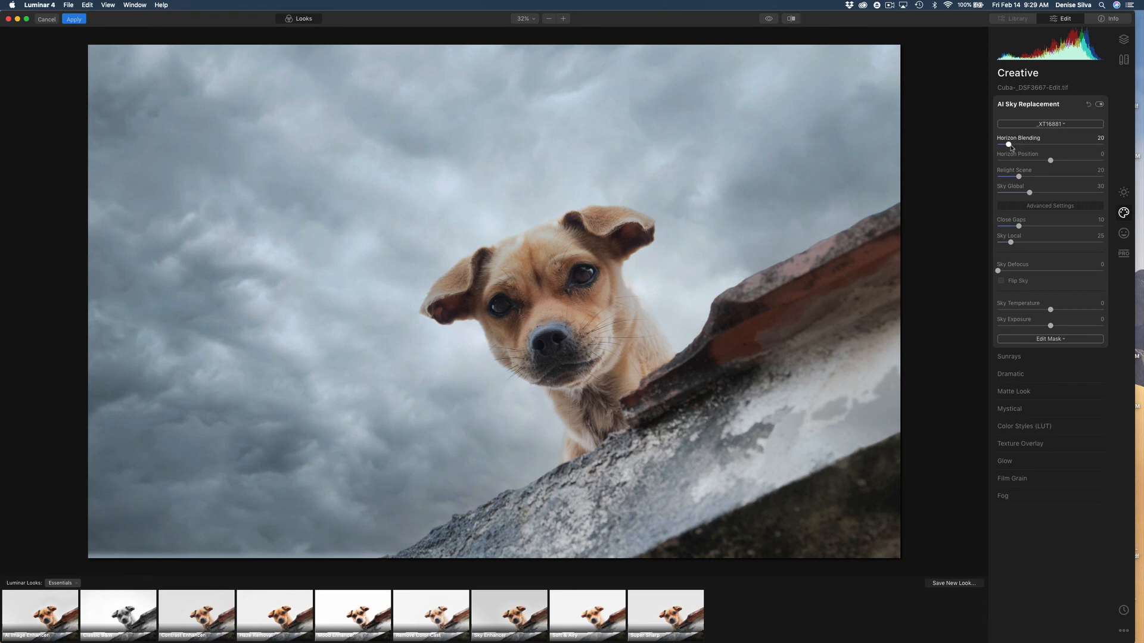
Step: Set the dog photo's Horizon Blending to 0 and the Horizon Position of its new sky to -68
{"action": "left_click_drag", "start_coordinate": [1009, 146], "coordinate": [982, 158]}
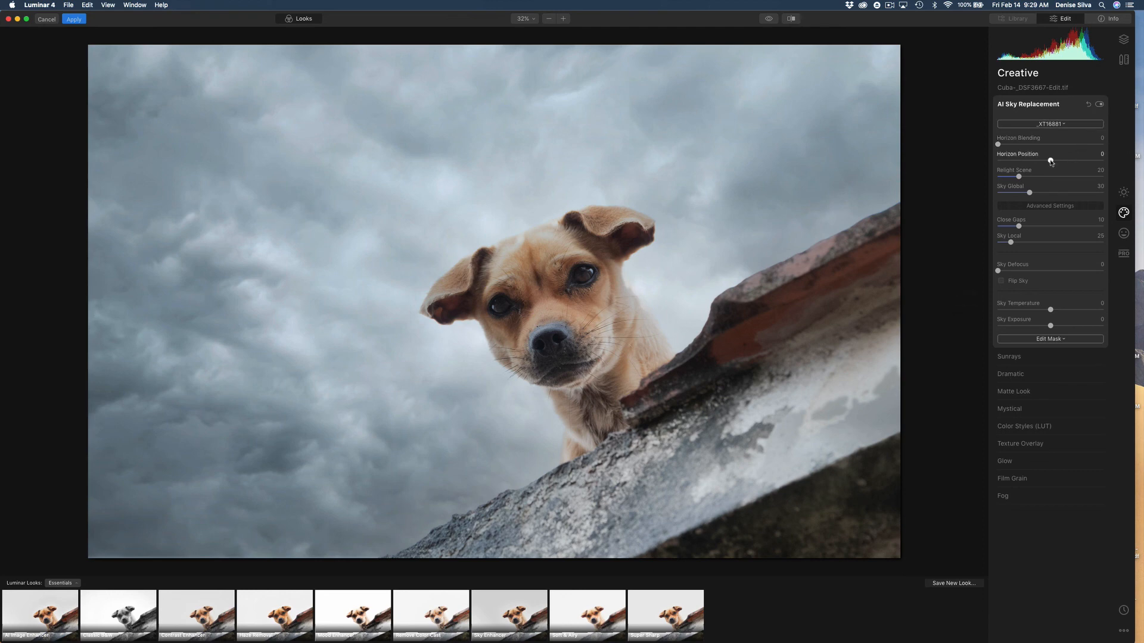
{"action": "left_click_drag", "start_coordinate": [1050, 161], "coordinate": [1014, 165]}
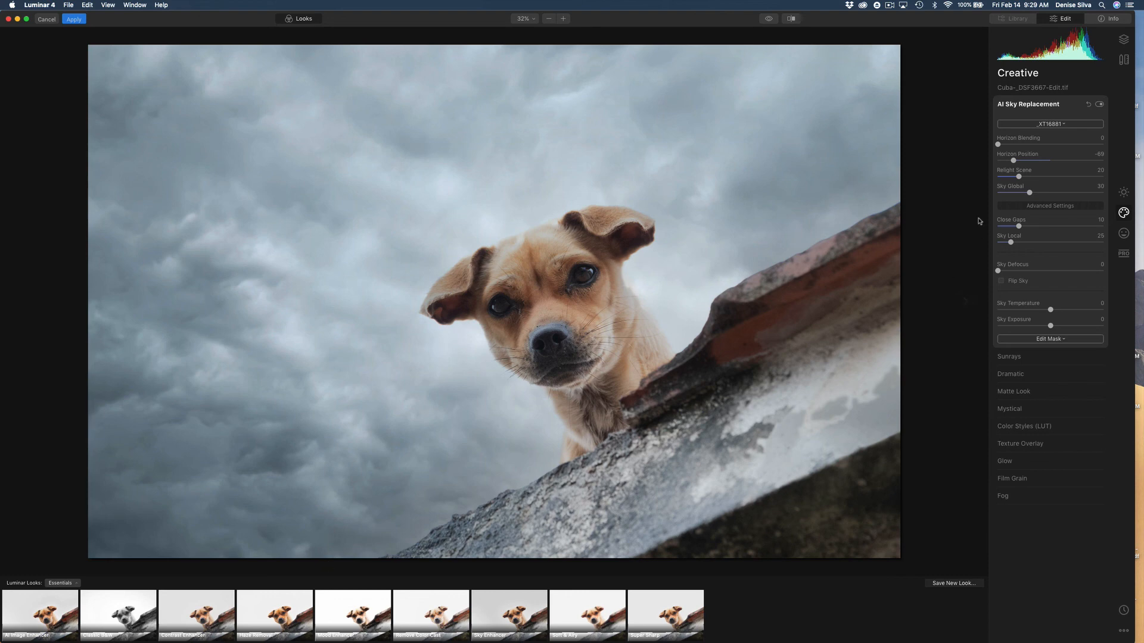
{"action": "left_click_drag", "start_coordinate": [1014, 161], "coordinate": [1073, 162]}
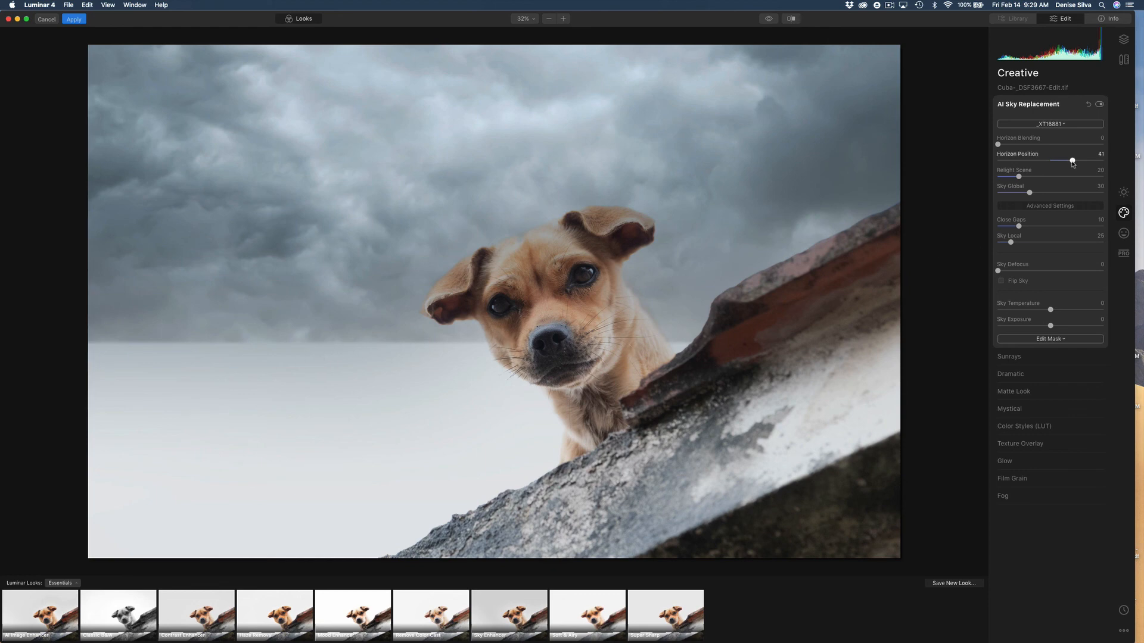
{"action": "left_click_drag", "start_coordinate": [1073, 161], "coordinate": [1023, 165]}
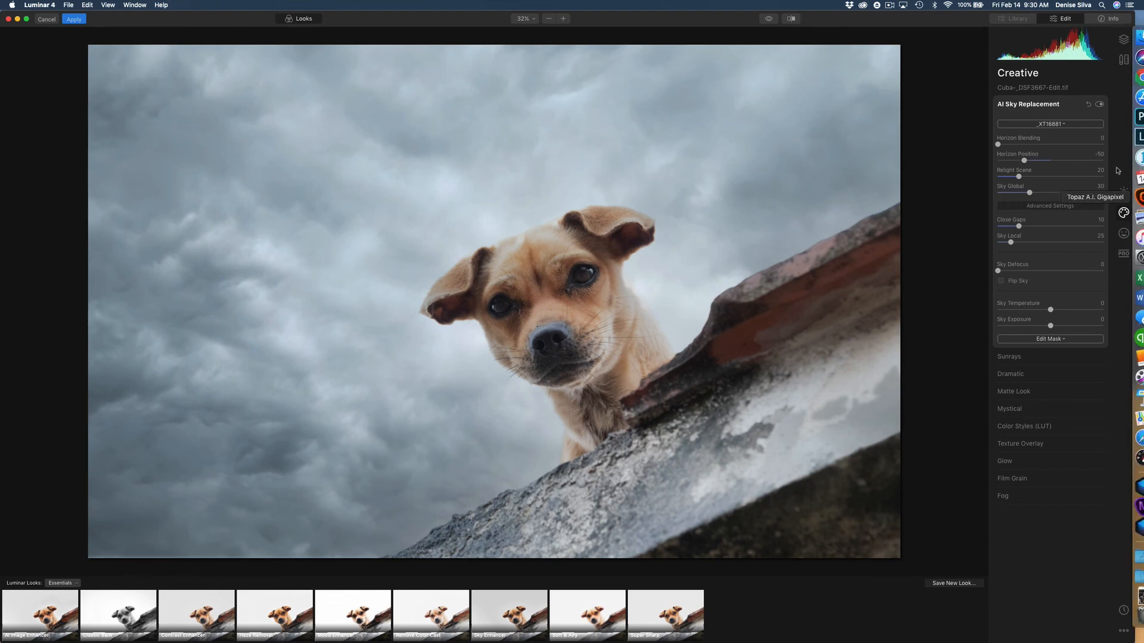
{"action": "left_click_drag", "start_coordinate": [1025, 161], "coordinate": [1014, 161]}
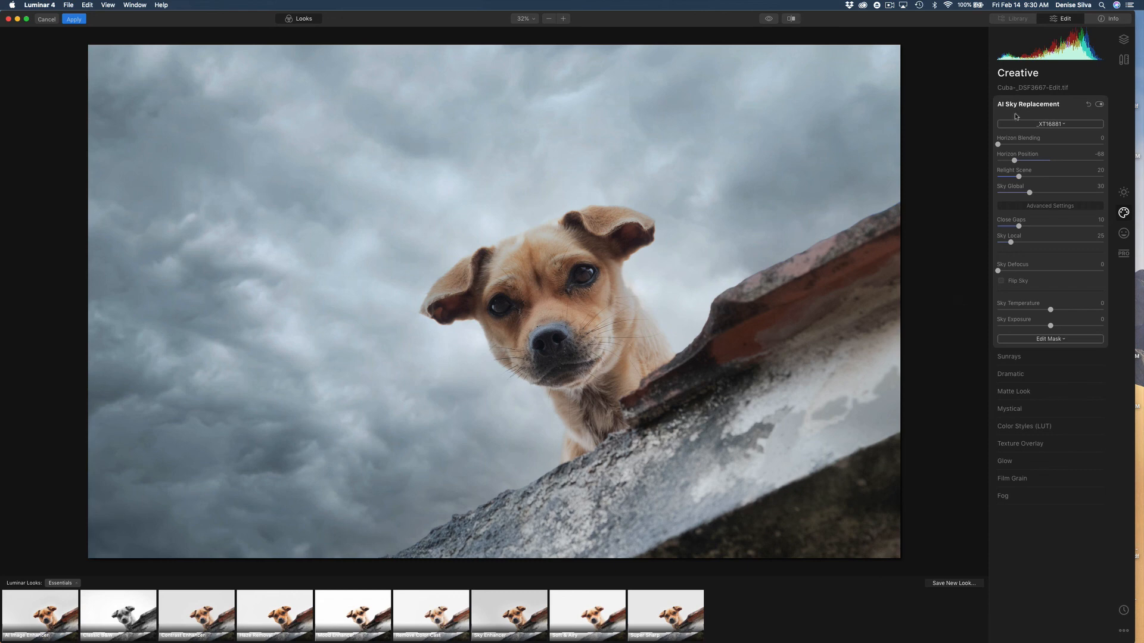
Step: Apply the dog photo's sky replacement and return to Photoshop
{"action": "left_click", "coordinate": [1053, 125]}
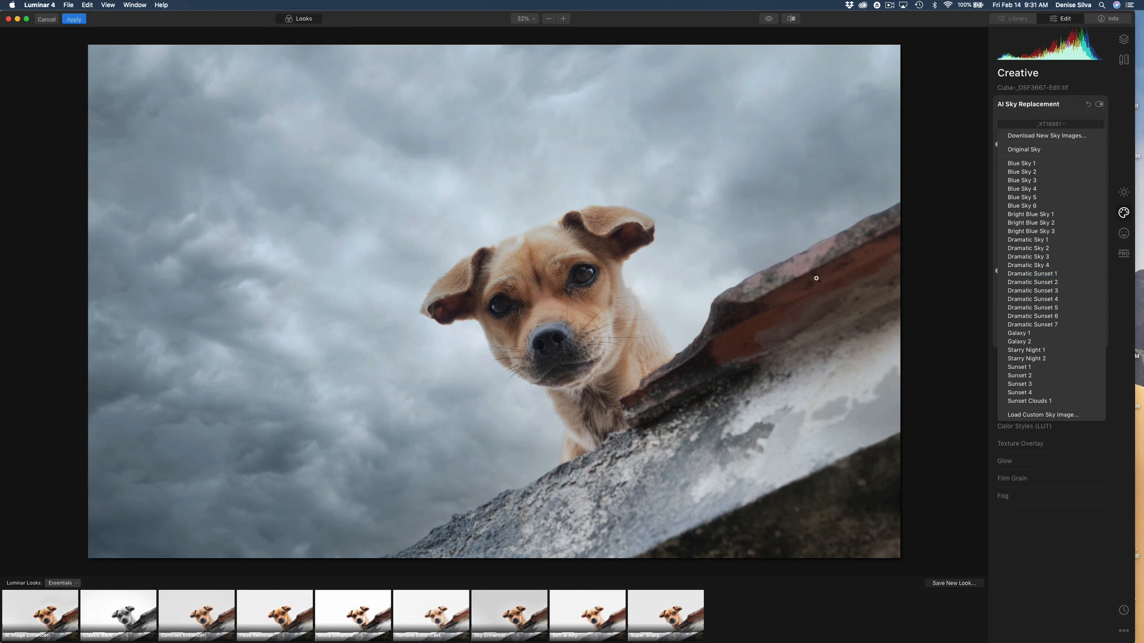
{"action": "left_click", "coordinate": [68, 24]}
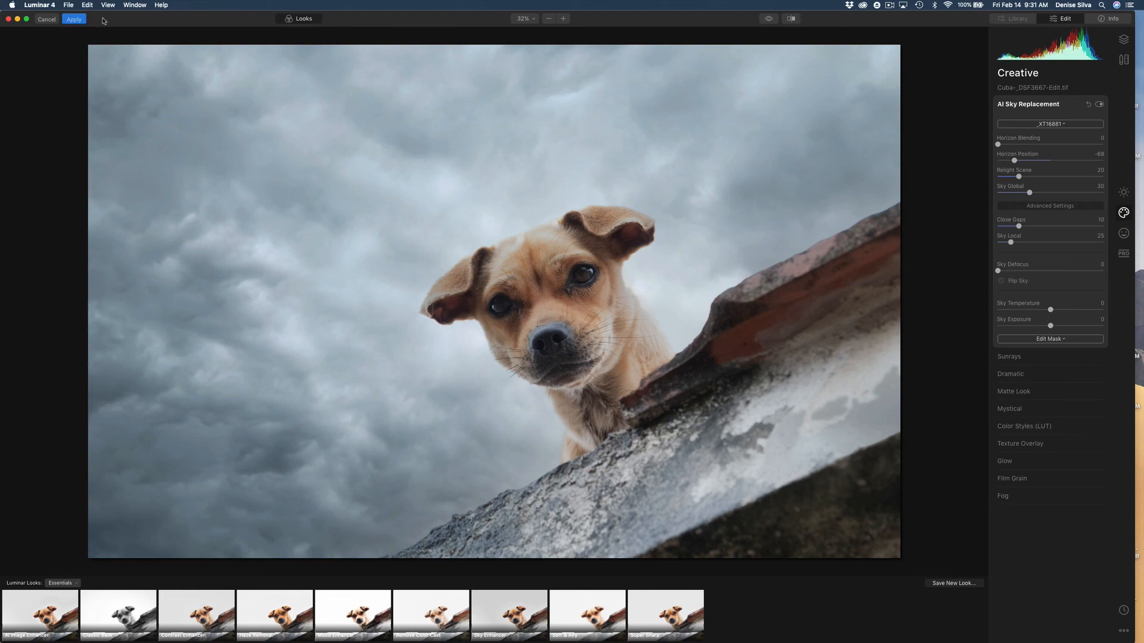
{"action": "left_click", "coordinate": [79, 20]}
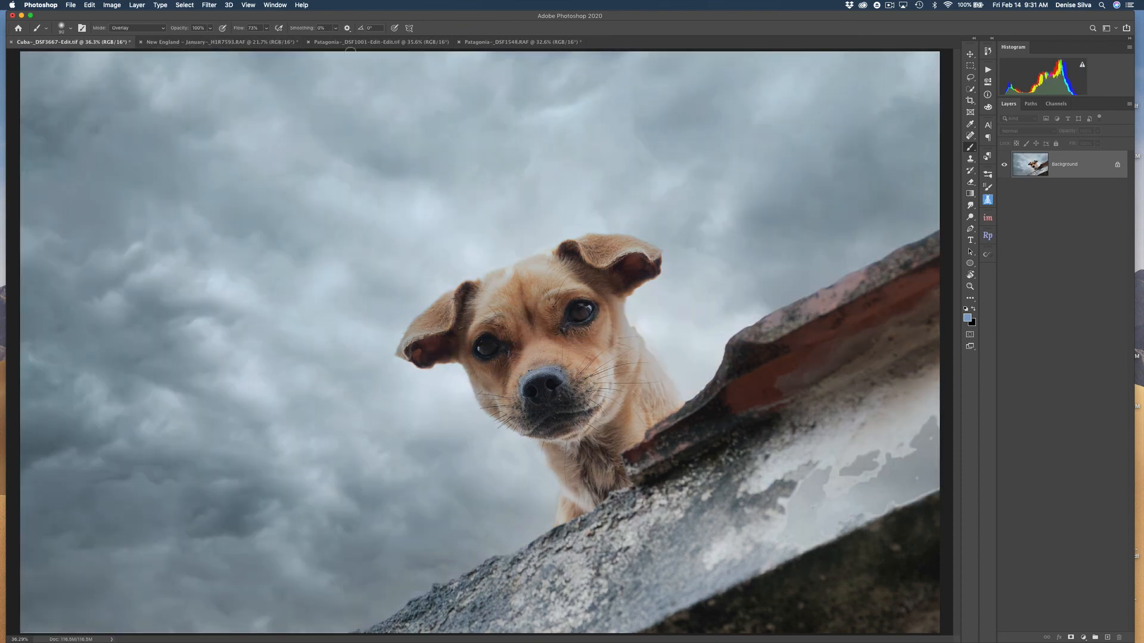
Step: Switch to the Patagonia-_DSF1001 mountain photo, send it to the Luminar 4 plug-in and expand AI Sky Replacement
{"action": "left_click", "coordinate": [375, 42]}
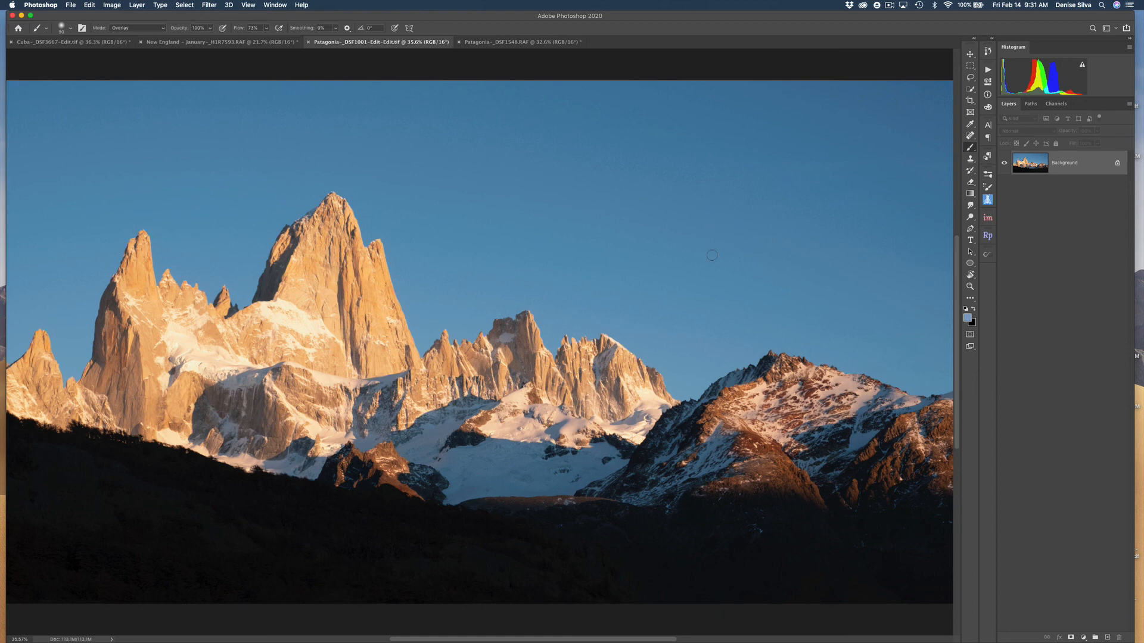
{"action": "left_click", "coordinate": [215, 6]}
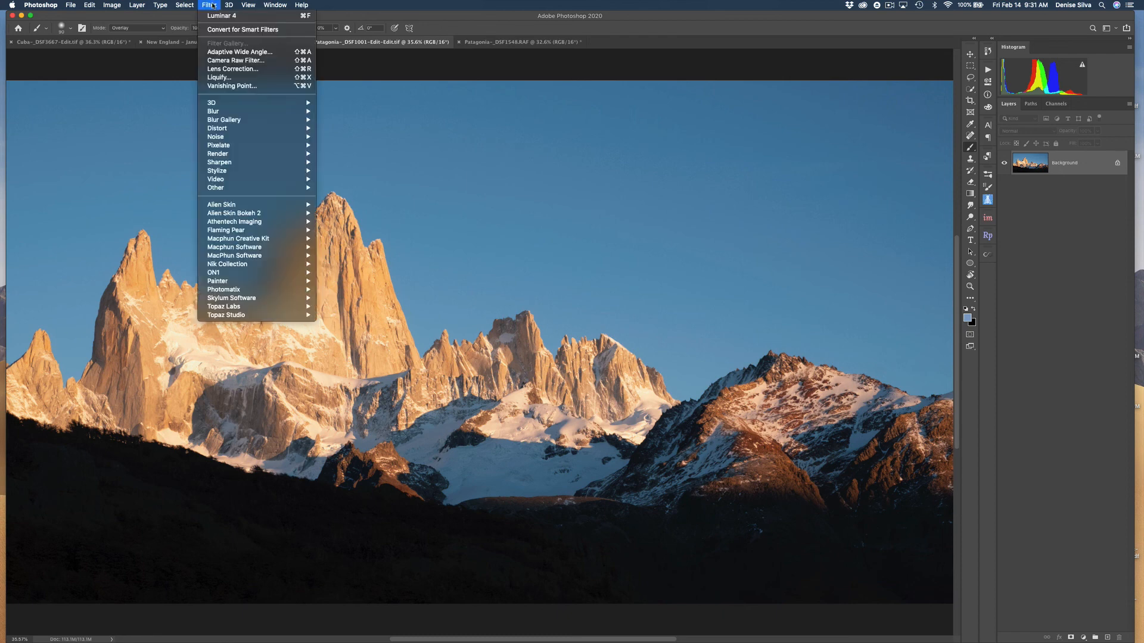
{"action": "mouse_move", "coordinate": [286, 298]}
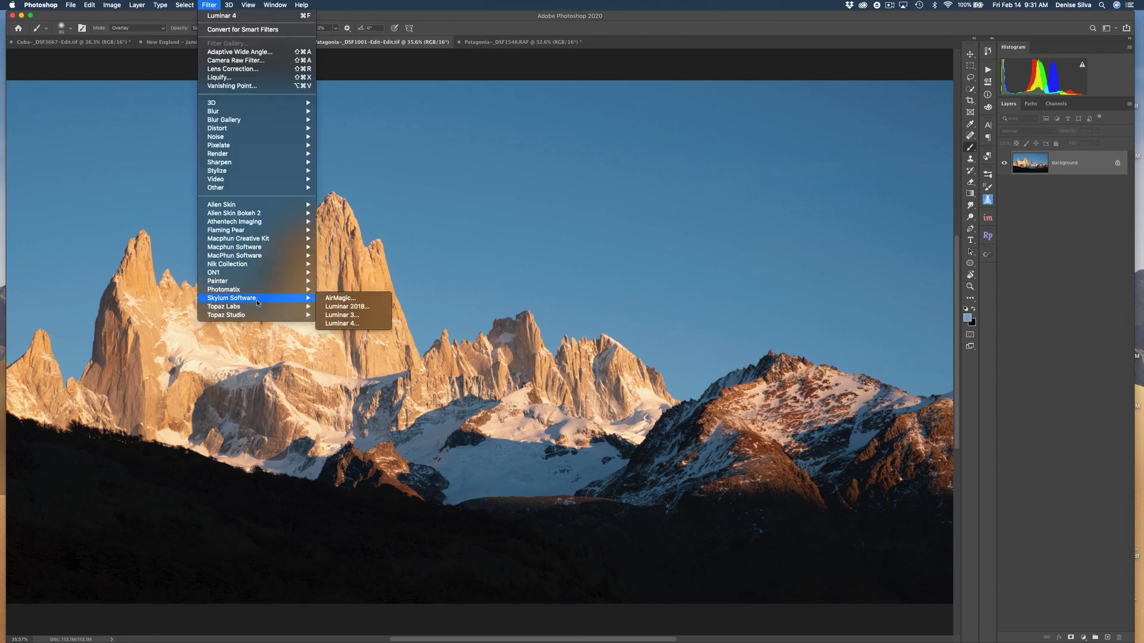
{"action": "left_click", "coordinate": [358, 323]}
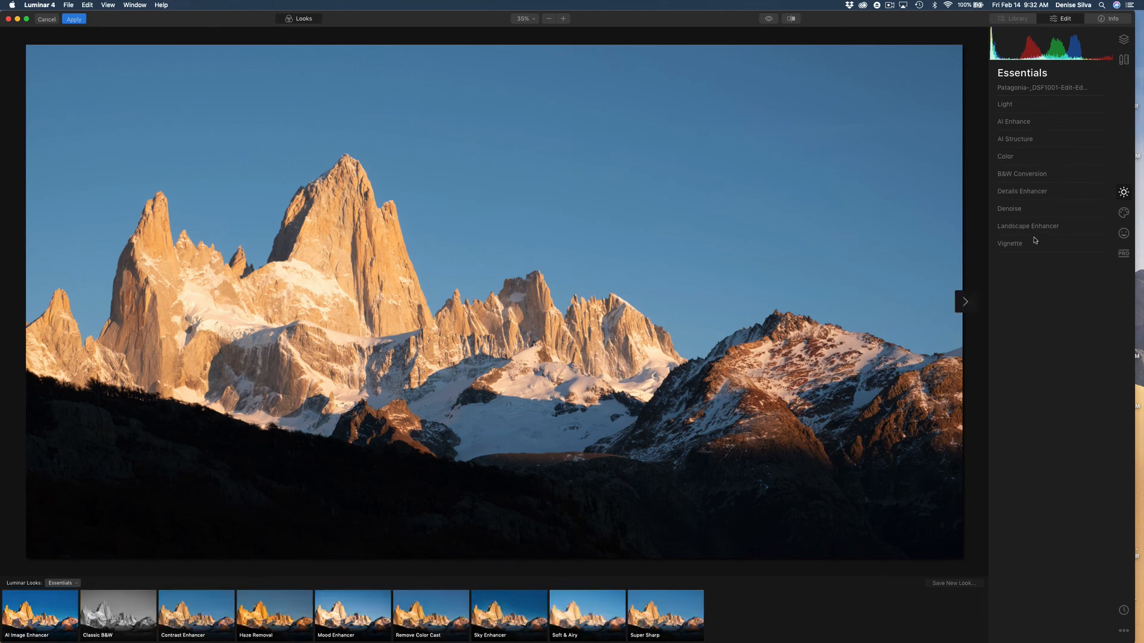
{"action": "left_click", "coordinate": [1123, 212]}
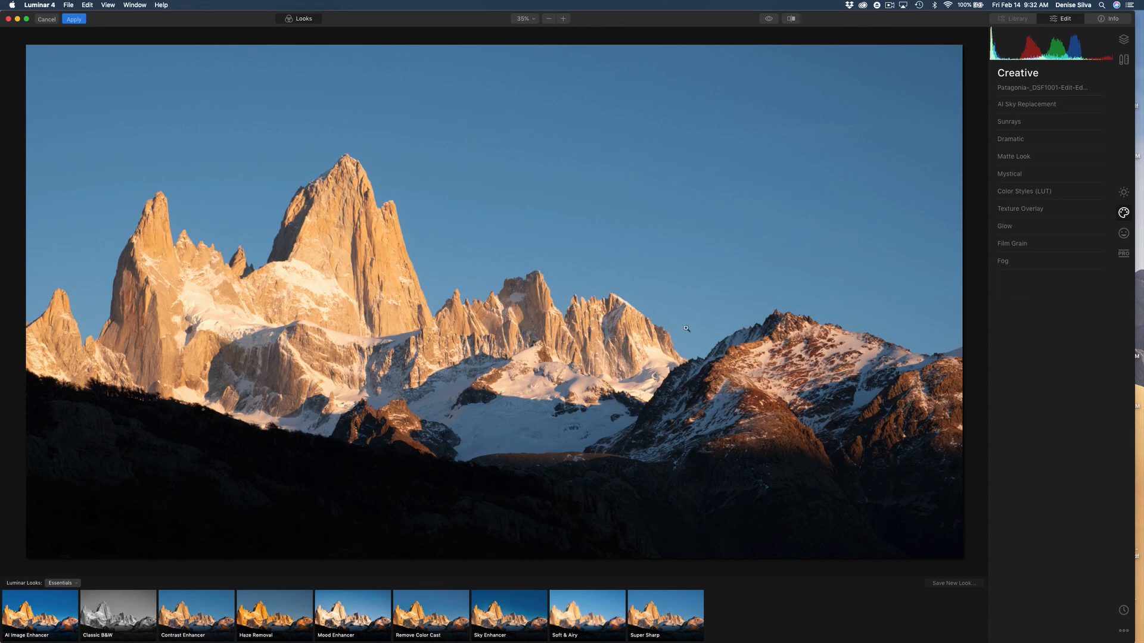
{"action": "left_click", "coordinate": [1035, 104]}
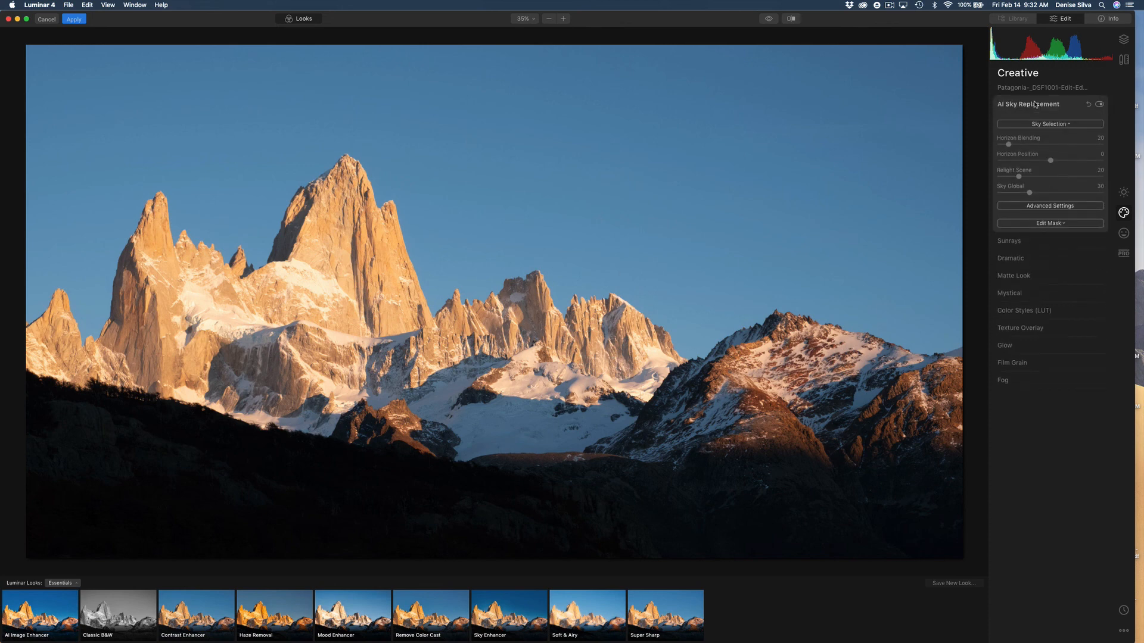
Step: Try the custom sky image _DSF6713.jpg behind the sunlit mountains with Horizon Position at -82
{"action": "left_click", "coordinate": [1046, 125]}
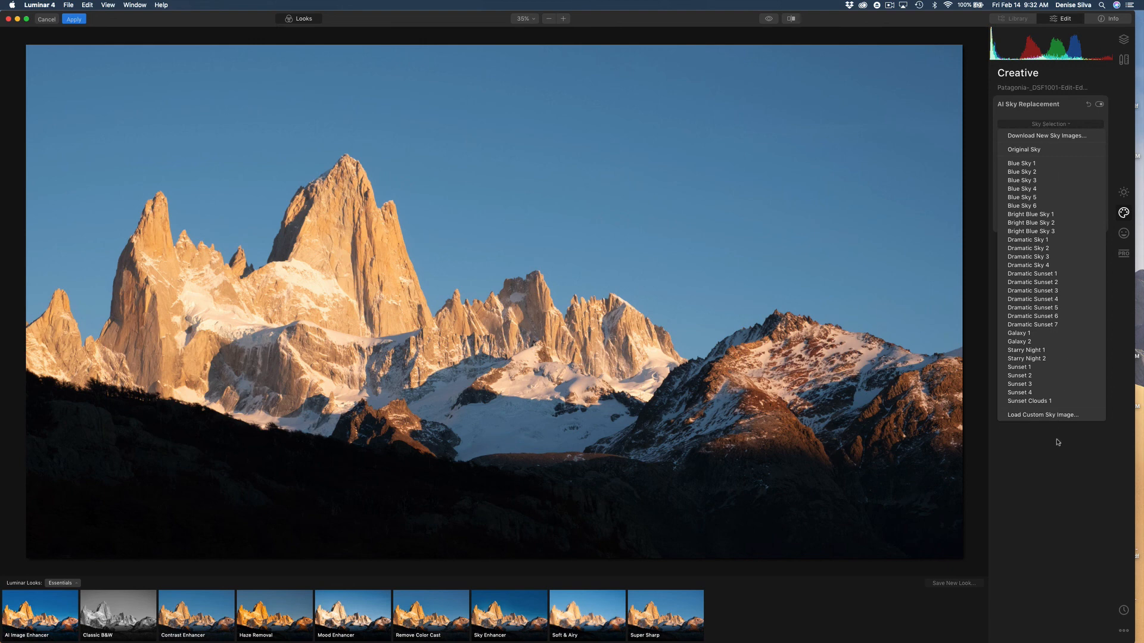
{"action": "left_click", "coordinate": [1043, 415]}
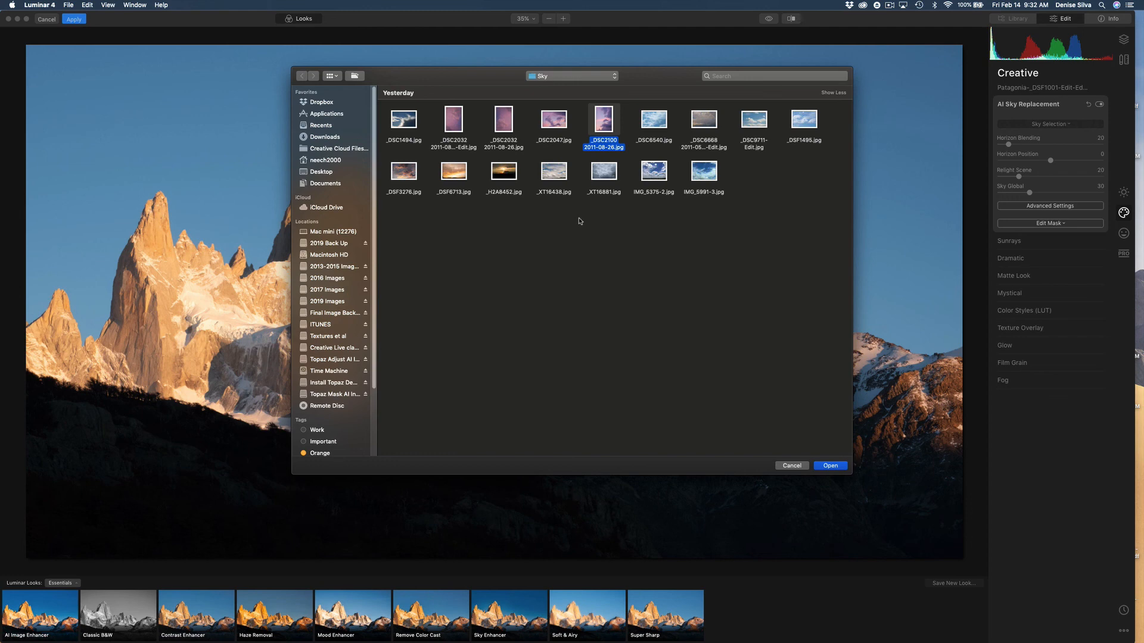
{"action": "key", "text": "Down"}
{"action": "key", "text": "Left"}
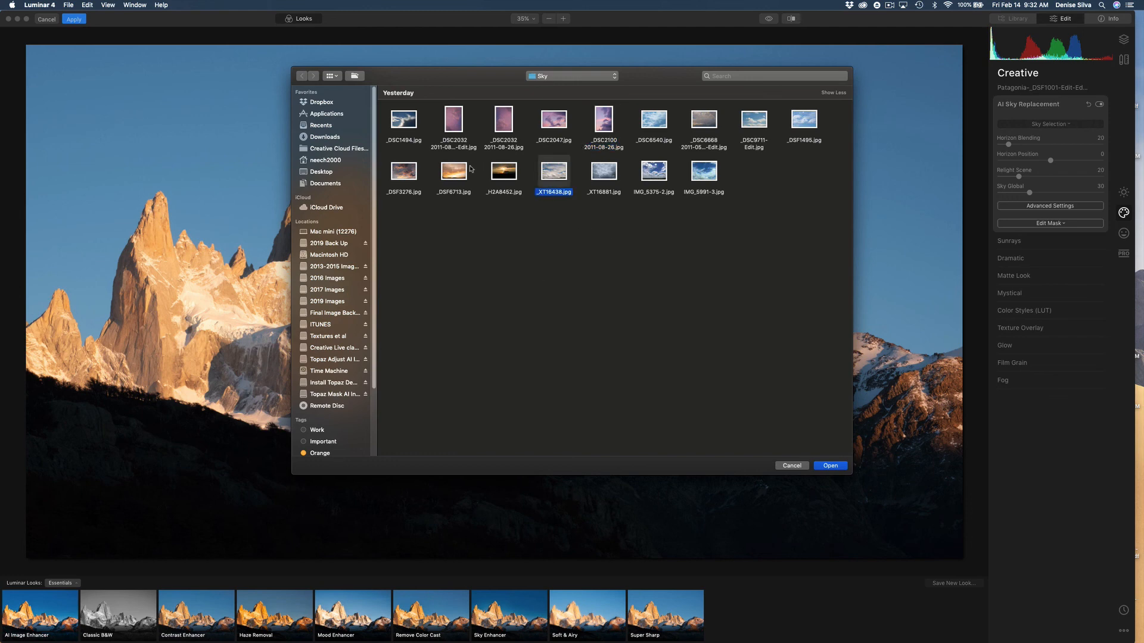
{"action": "key", "text": "Left"}
{"action": "key", "text": "Left"}
{"action": "left_click", "coordinate": [824, 466]}
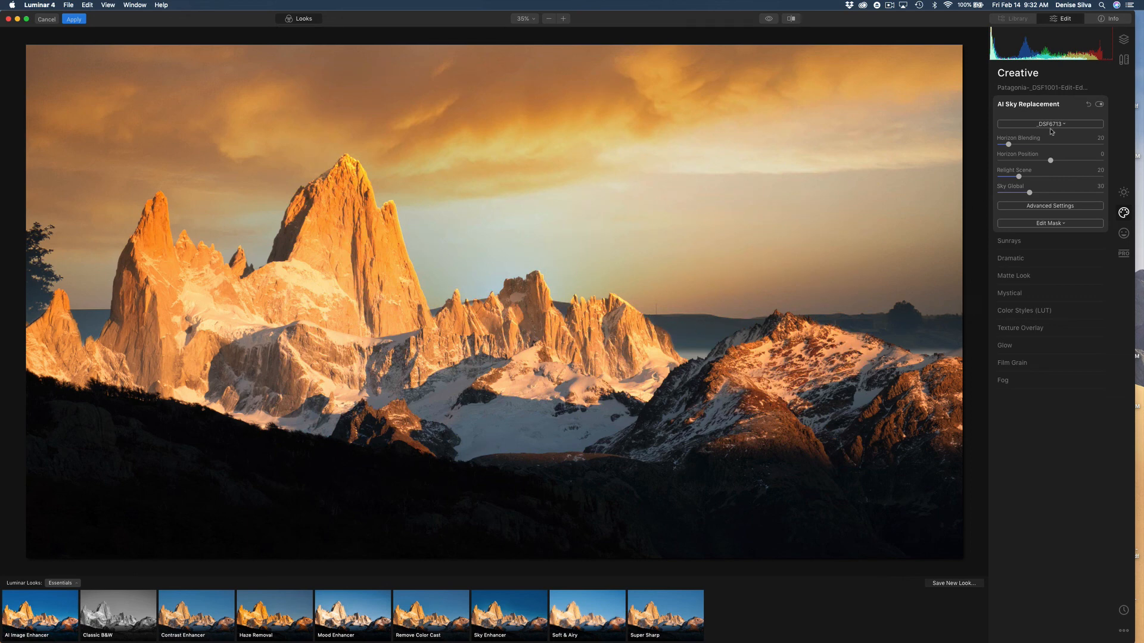
{"action": "left_click_drag", "start_coordinate": [1051, 160], "coordinate": [1016, 161]}
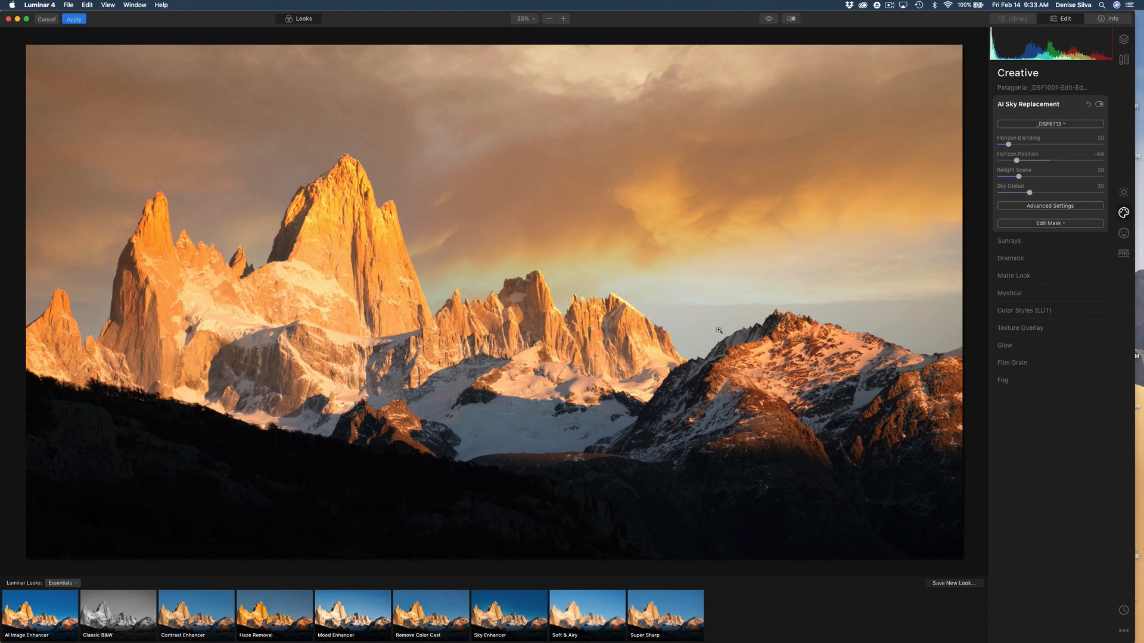
{"action": "left_click_drag", "start_coordinate": [1017, 160], "coordinate": [1007, 160]}
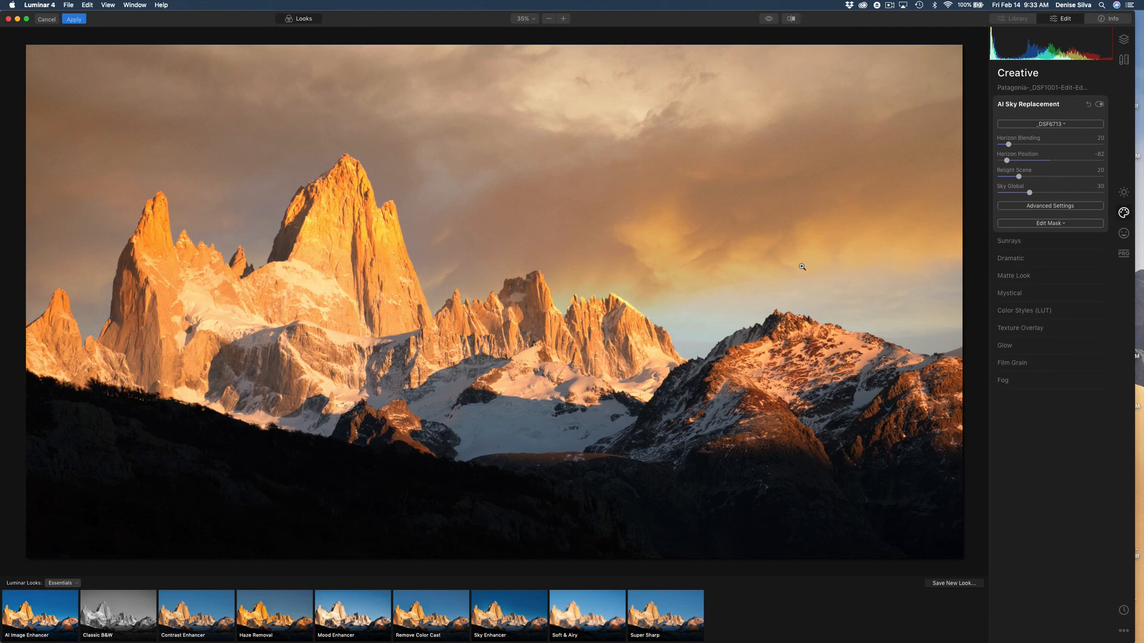
Step: Replace the mountain sky with the custom image _XT16438.jpg, using Horizon Position -69 and Relight Scene 55
{"action": "left_click", "coordinate": [1049, 124]}
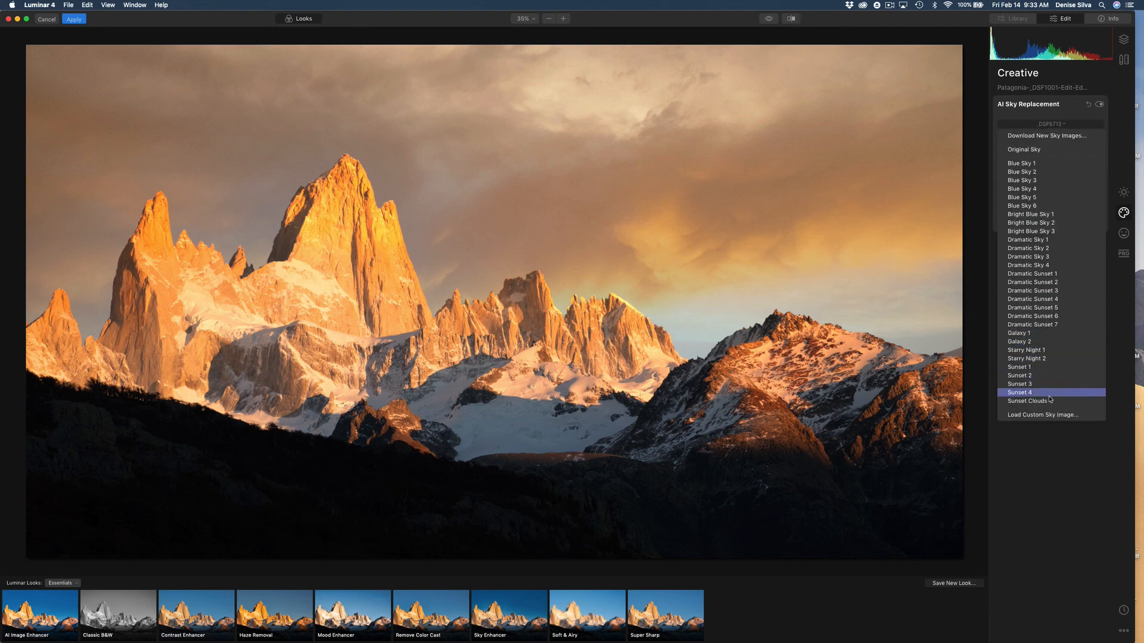
{"action": "left_click", "coordinate": [1052, 415]}
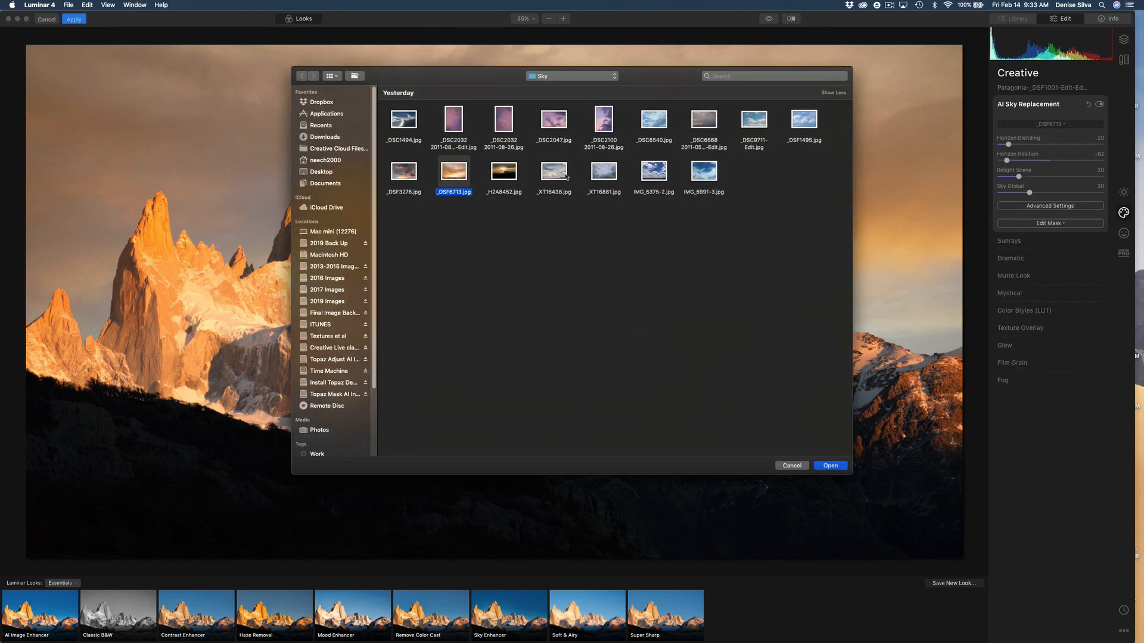
{"action": "left_click", "coordinate": [575, 178]}
{"action": "left_click", "coordinate": [831, 465]}
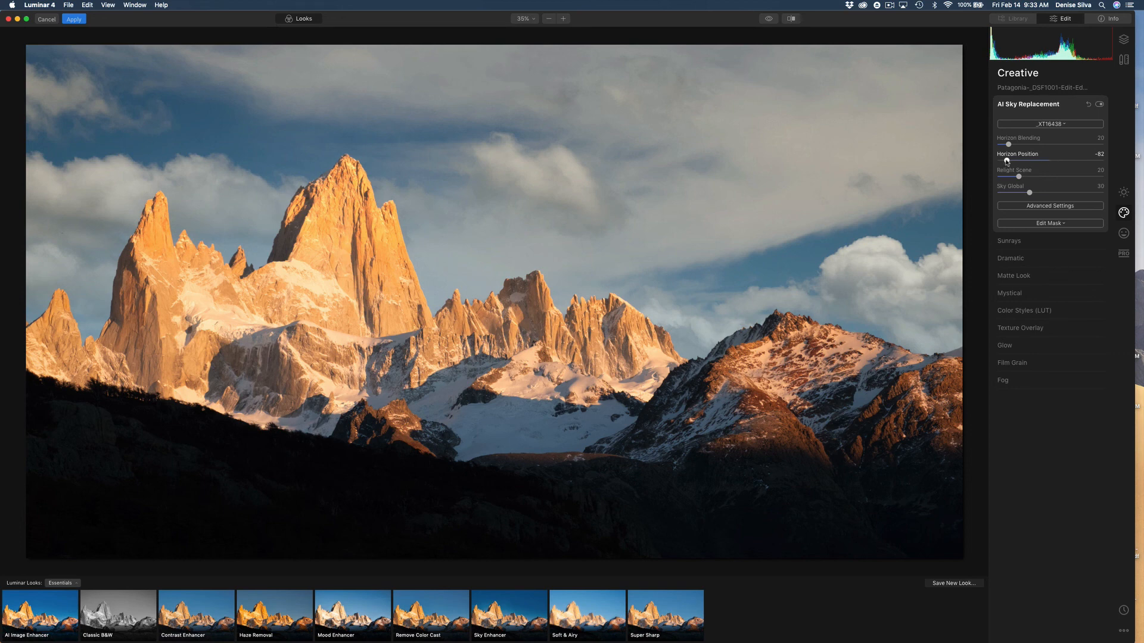
{"action": "left_click_drag", "start_coordinate": [1007, 161], "coordinate": [1013, 161]}
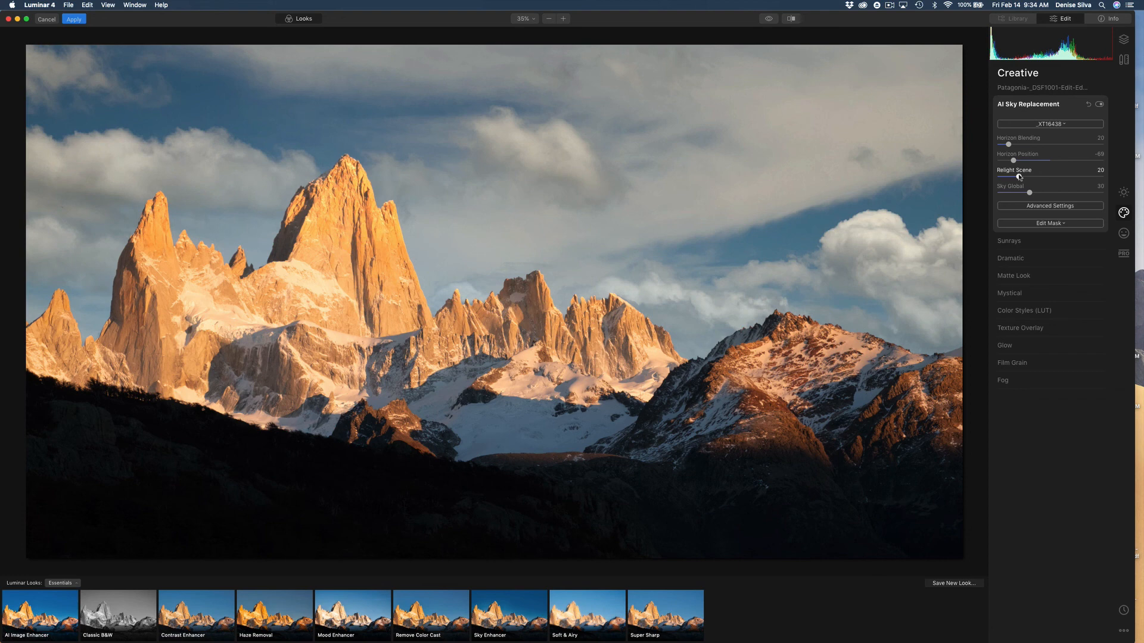
{"action": "left_click_drag", "start_coordinate": [1018, 177], "coordinate": [1060, 178]}
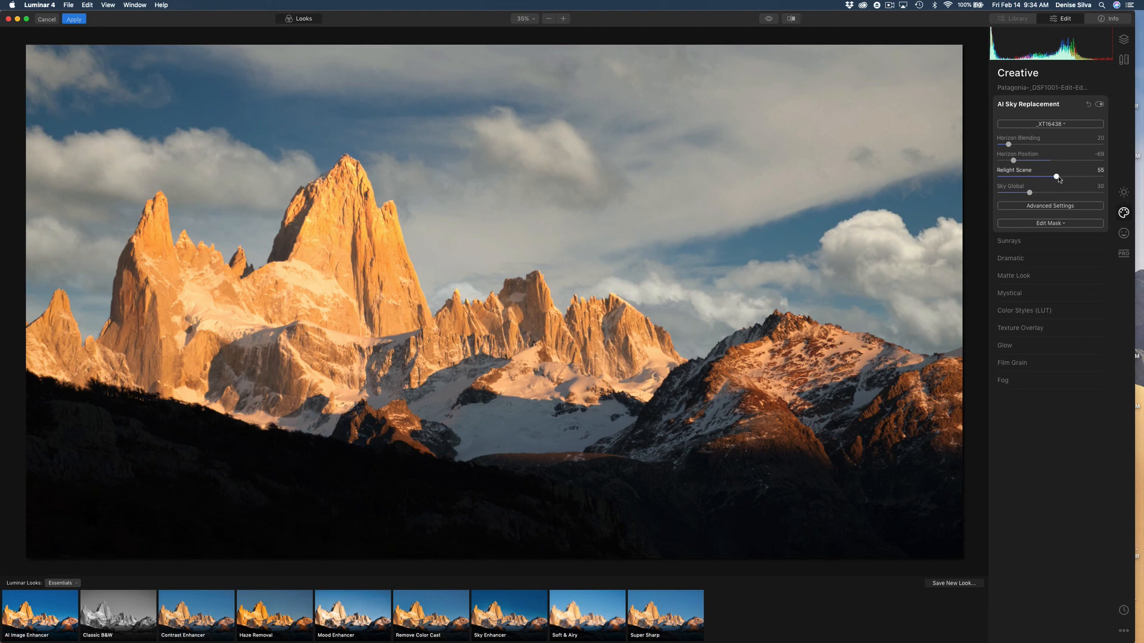
Step: Set the mountain sky's Relight Scene to 57 and Sky Global to 44, and show the advanced sky settings
{"action": "mouse_move", "coordinate": [1055, 177]}
{"action": "left_mouse_down"}
{"action": "mouse_move", "coordinate": [991, 176]}
{"action": "mouse_move", "coordinate": [1059, 177]}
{"action": "left_mouse_up"}
{"action": "mouse_move", "coordinate": [1029, 193]}
{"action": "left_mouse_down"}
{"action": "mouse_move", "coordinate": [1058, 194]}
{"action": "mouse_move", "coordinate": [1045, 194]}
{"action": "left_mouse_up"}
{"action": "left_click", "coordinate": [1060, 206]}
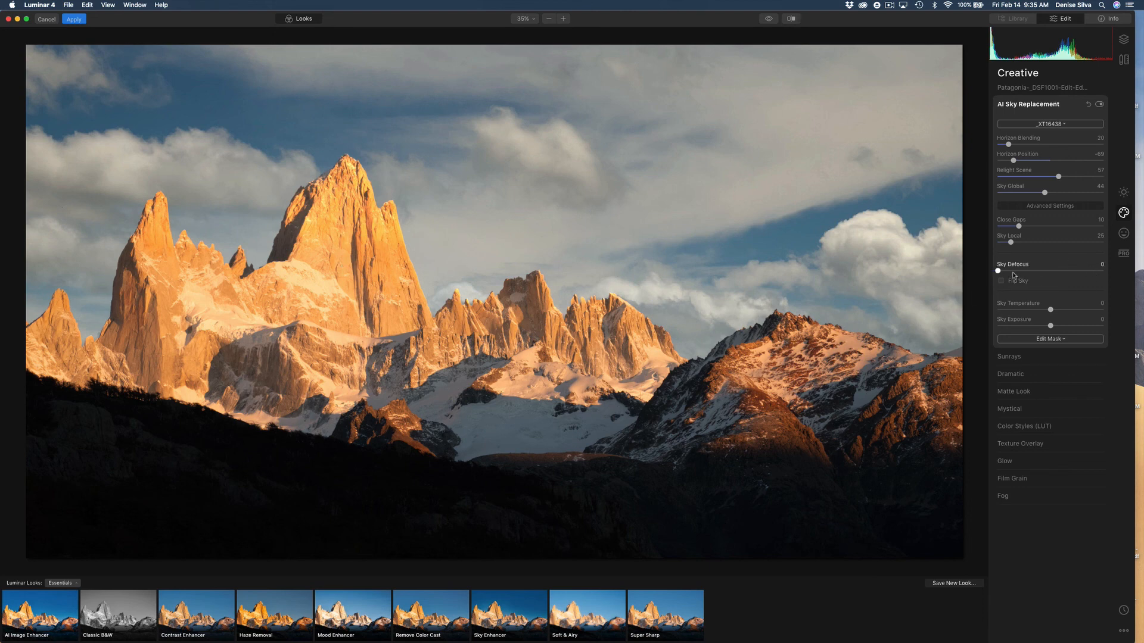
Step: Try Sky Defocus at 54 and return it to 0, and set Sky Temperature to 22 and Sky Exposure to 28
{"action": "left_click_drag", "start_coordinate": [998, 271], "coordinate": [1056, 270]}
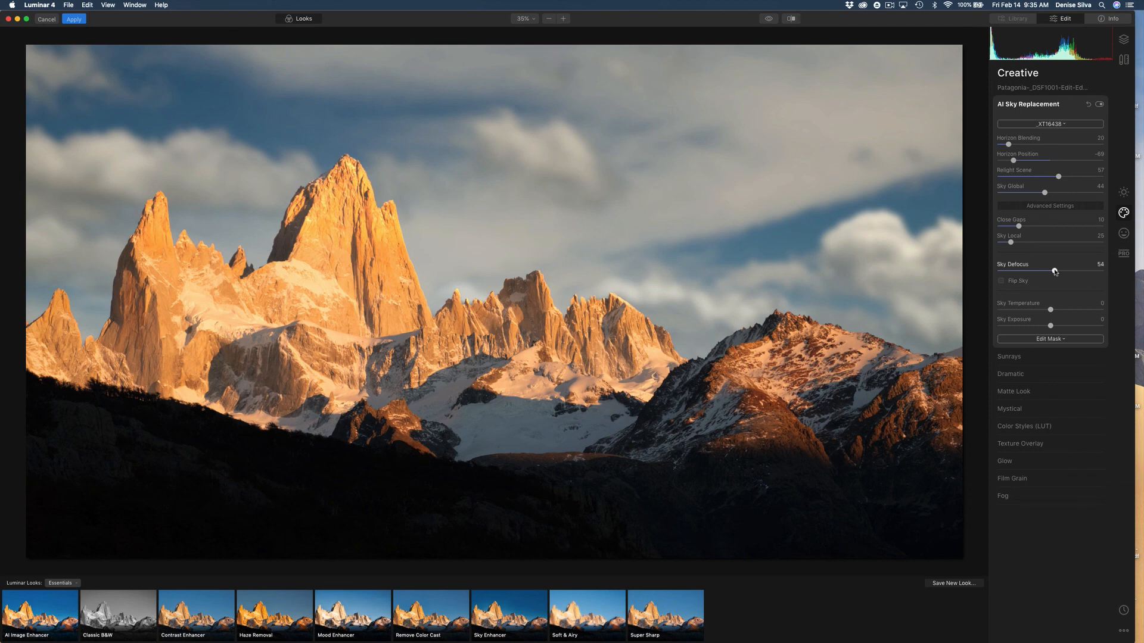
{"action": "left_click_drag", "start_coordinate": [1054, 271], "coordinate": [985, 275]}
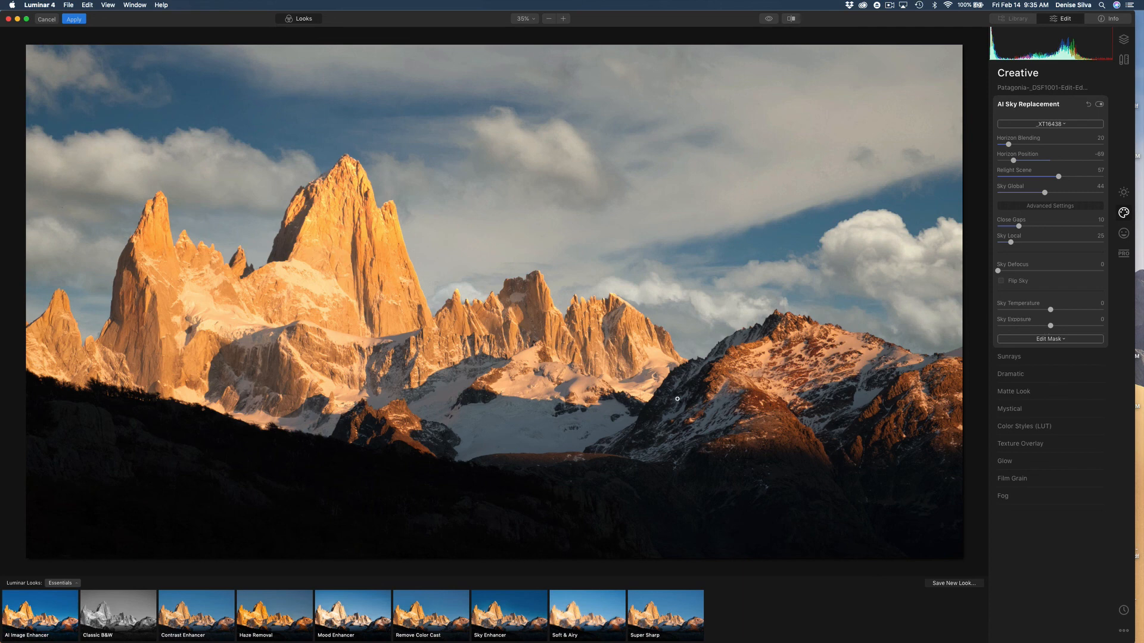
{"action": "left_click_drag", "start_coordinate": [1050, 310], "coordinate": [1063, 311]}
{"action": "left_click_drag", "start_coordinate": [1053, 331], "coordinate": [1067, 328]}
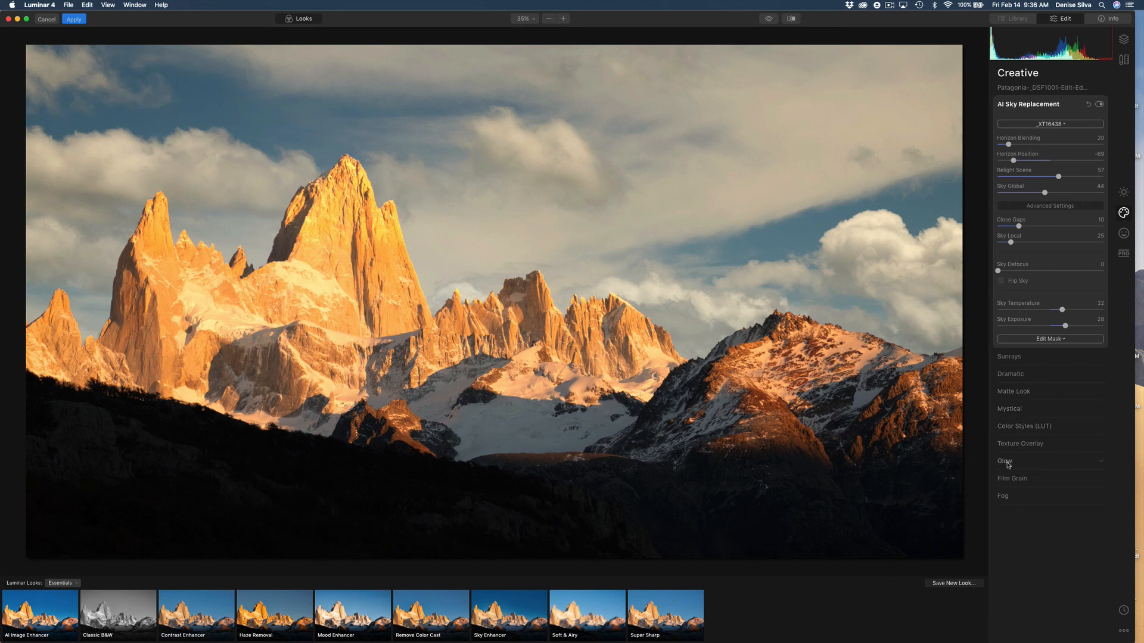
Step: Add the Mystical effect with an Amount of 11 and lower the Light tool's Highlights to -28
{"action": "left_click", "coordinate": [1019, 411]}
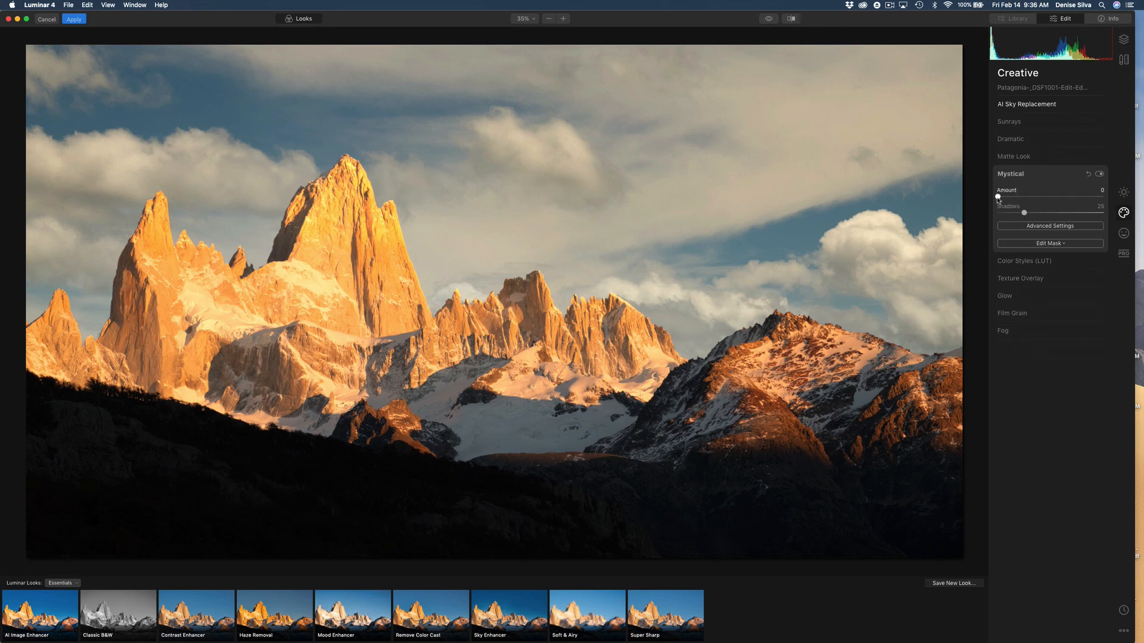
{"action": "left_click_drag", "start_coordinate": [998, 197], "coordinate": [1012, 199]}
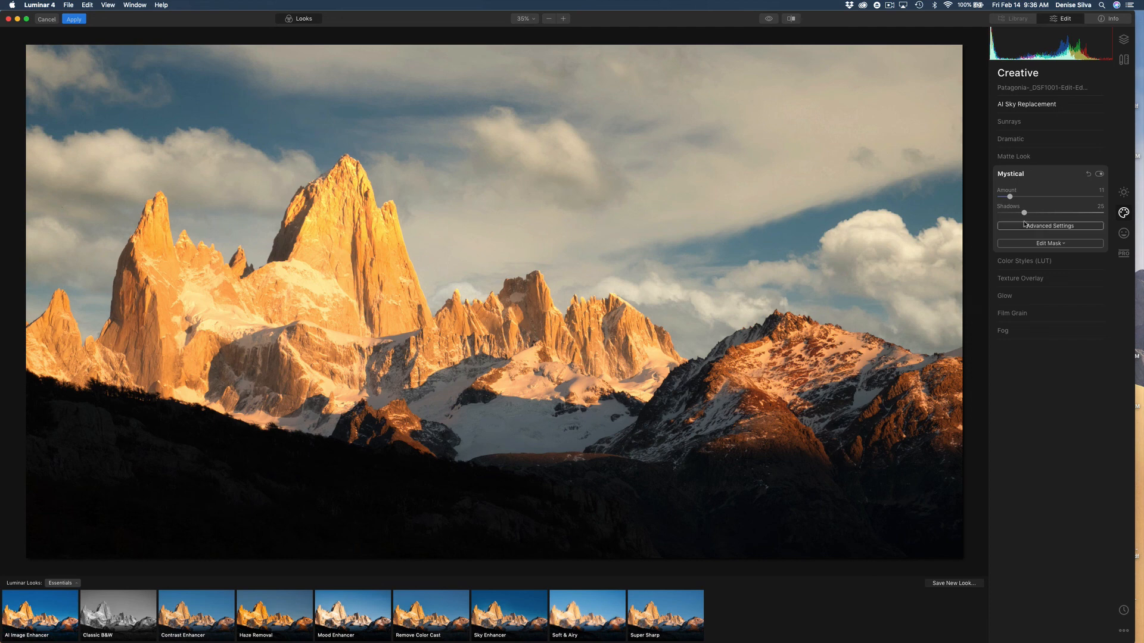
{"action": "left_click", "coordinate": [1124, 193]}
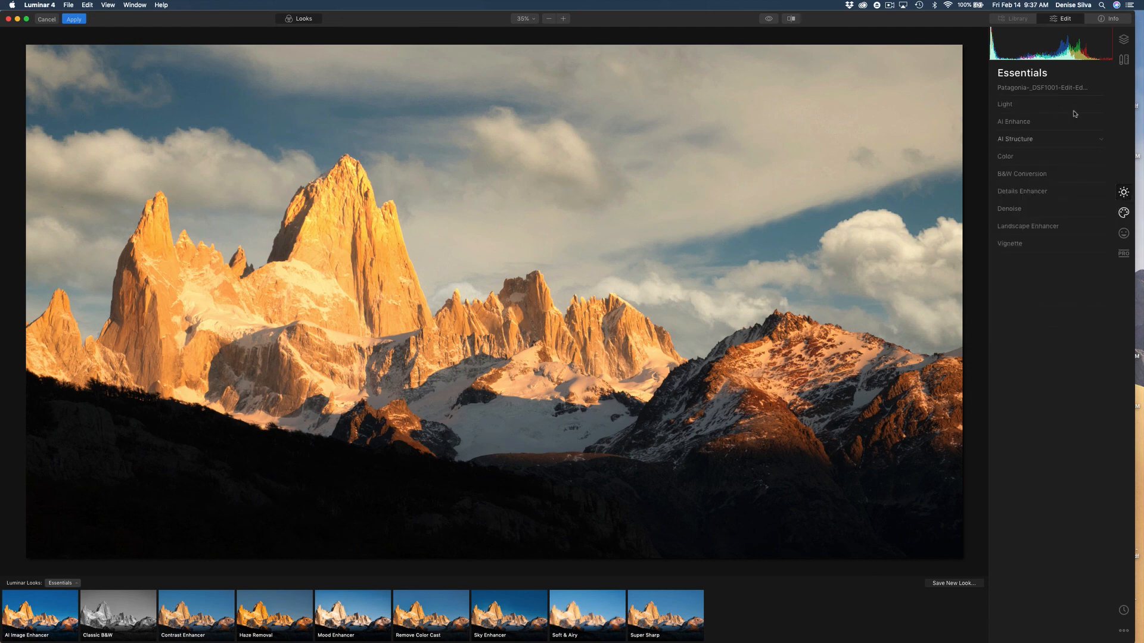
{"action": "left_click", "coordinate": [1018, 121]}
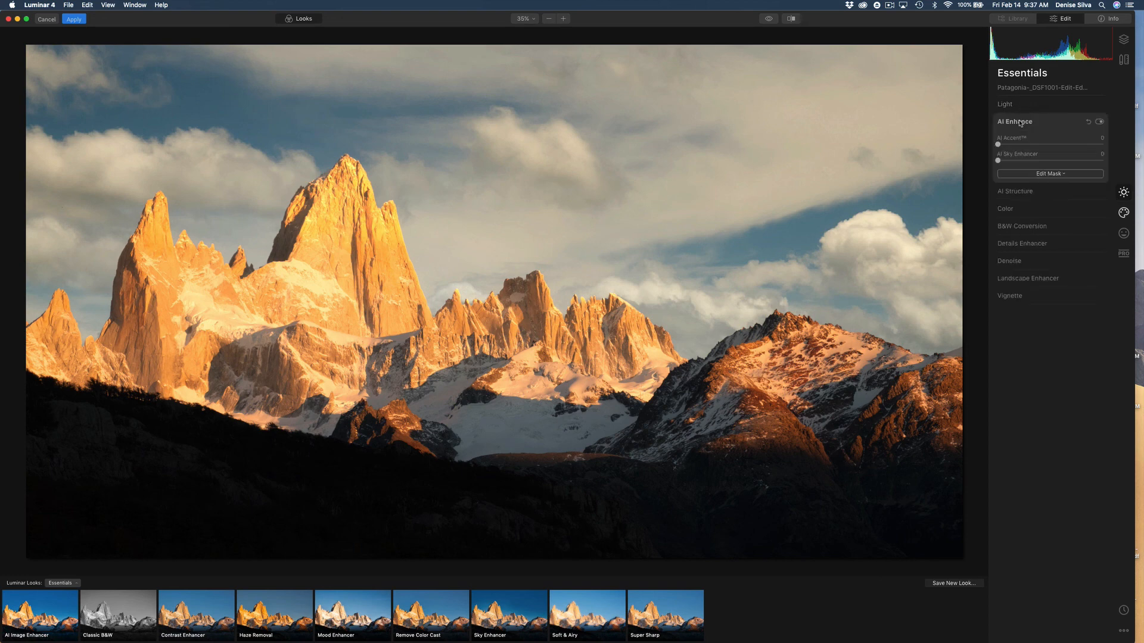
{"action": "left_click", "coordinate": [1013, 105]}
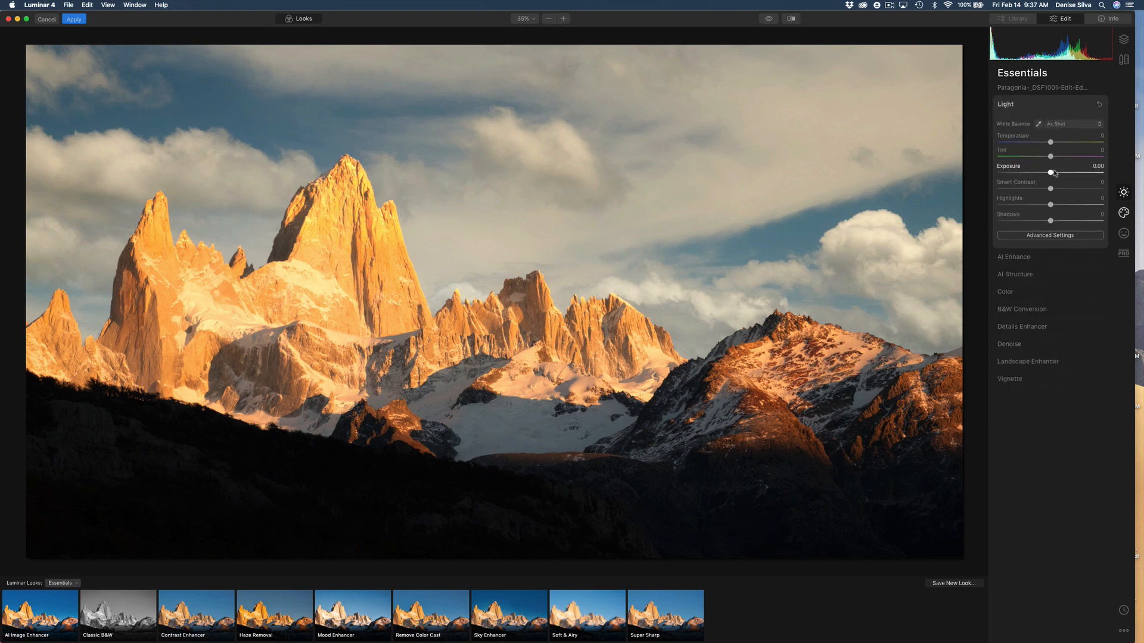
{"action": "left_click_drag", "start_coordinate": [1050, 203], "coordinate": [1033, 208]}
Step: Set AI Accent to 39 in AI Enhance and compare the mountain photo with the effect off and on
{"action": "left_click", "coordinate": [1014, 257]}
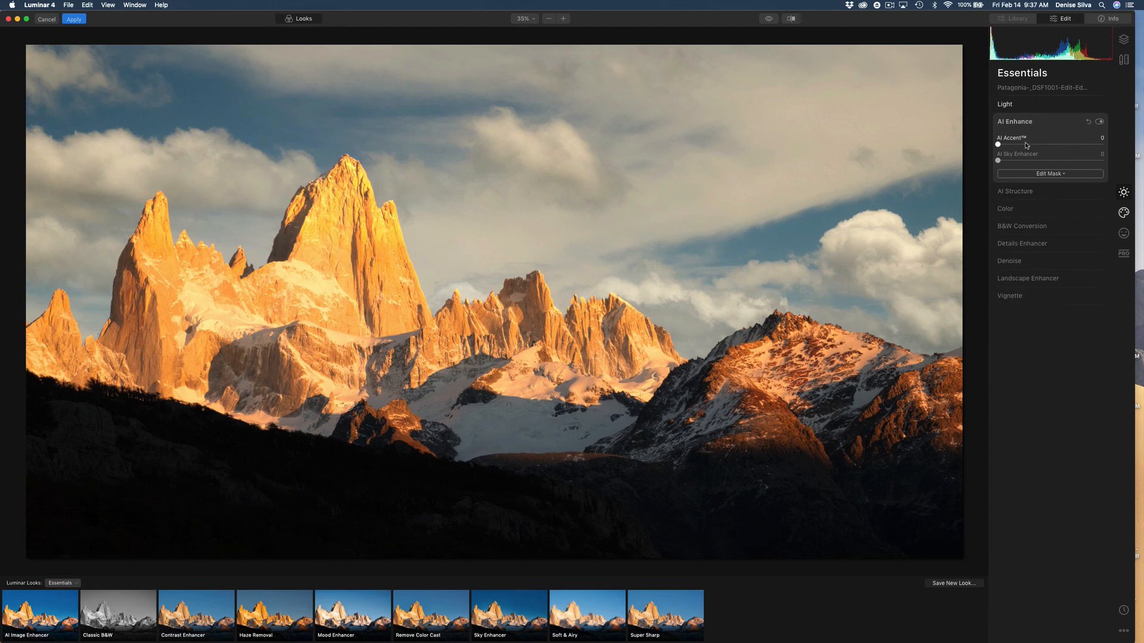
{"action": "left_click_drag", "start_coordinate": [999, 144], "coordinate": [1043, 149]}
{"action": "left_click", "coordinate": [1100, 122]}
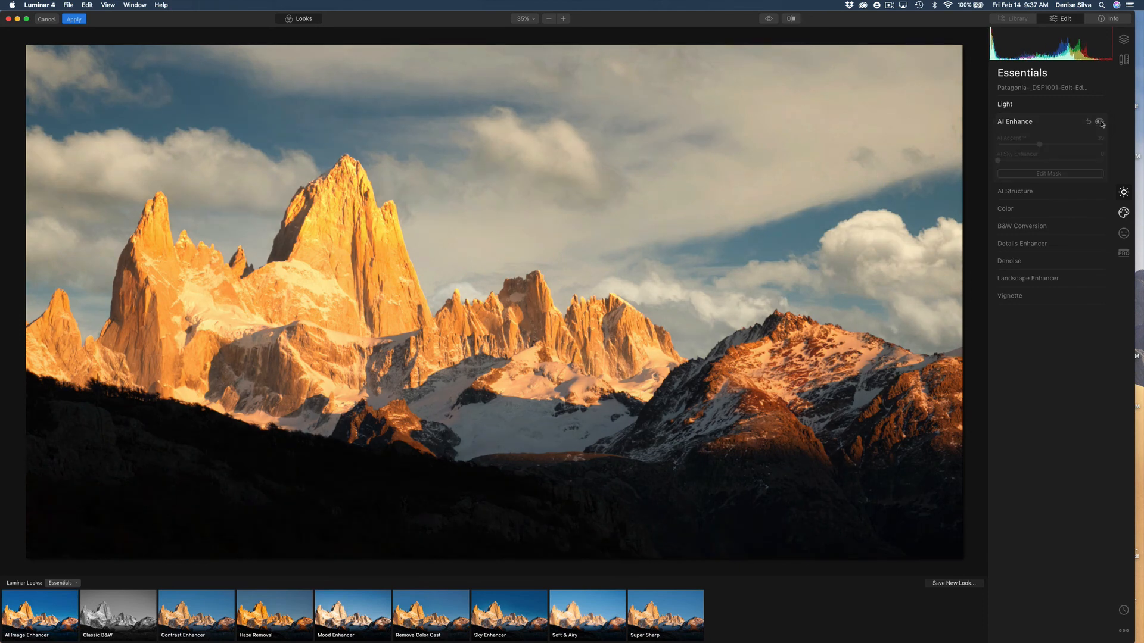
{"action": "left_click", "coordinate": [1100, 123]}
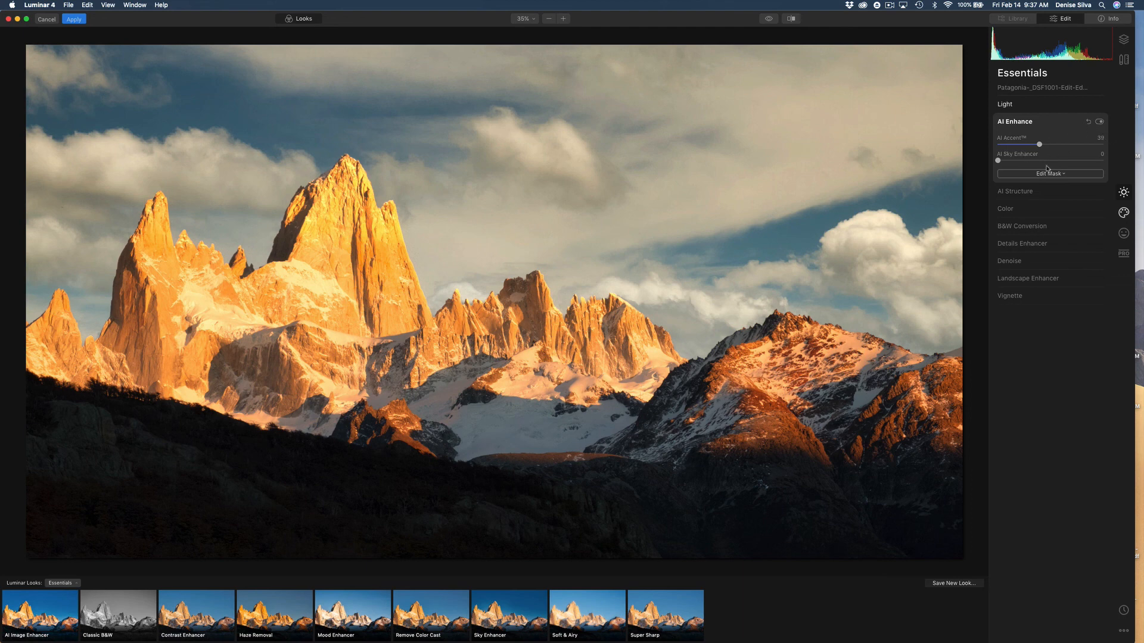
{"action": "left_click", "coordinate": [1100, 122]}
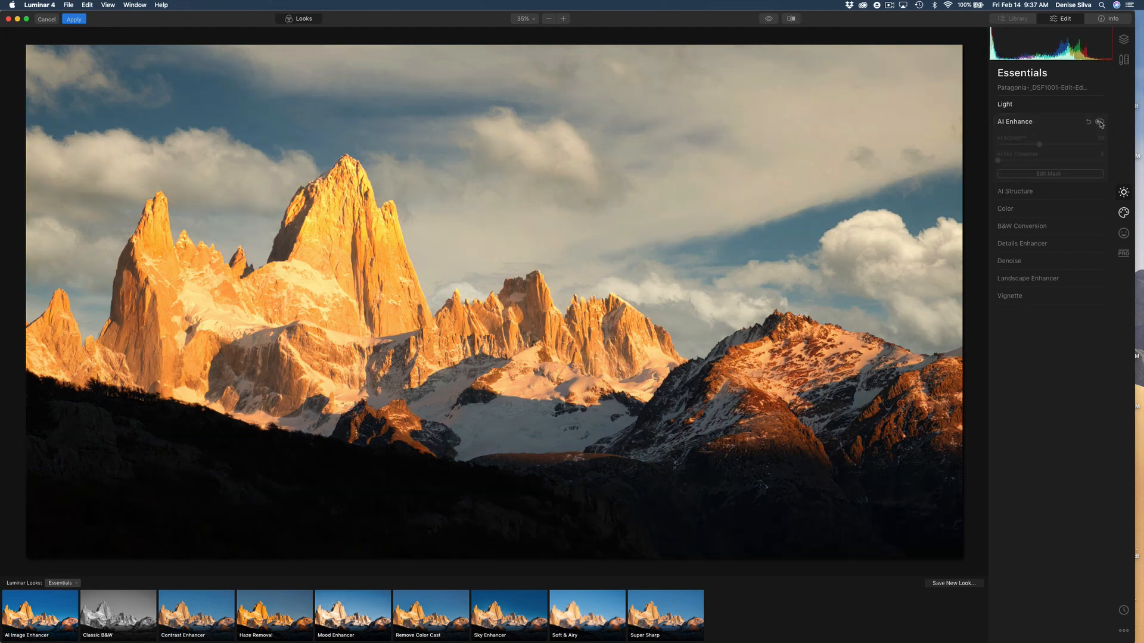
{"action": "left_click", "coordinate": [1100, 122]}
{"action": "left_click", "coordinate": [1100, 122]}
{"action": "left_click", "coordinate": [1100, 122]}
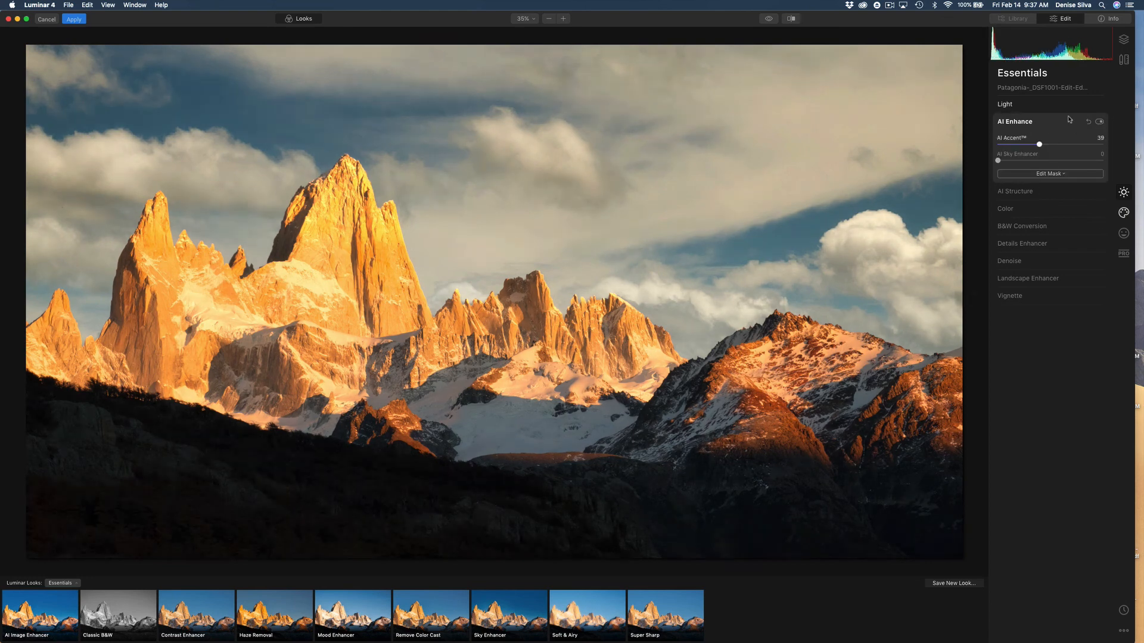
Step: Set the Light tool's Shadows to 37 and compare the photo again with AI Enhance off and on
{"action": "left_click", "coordinate": [1025, 106]}
{"action": "left_click_drag", "start_coordinate": [1047, 224], "coordinate": [1070, 218]}
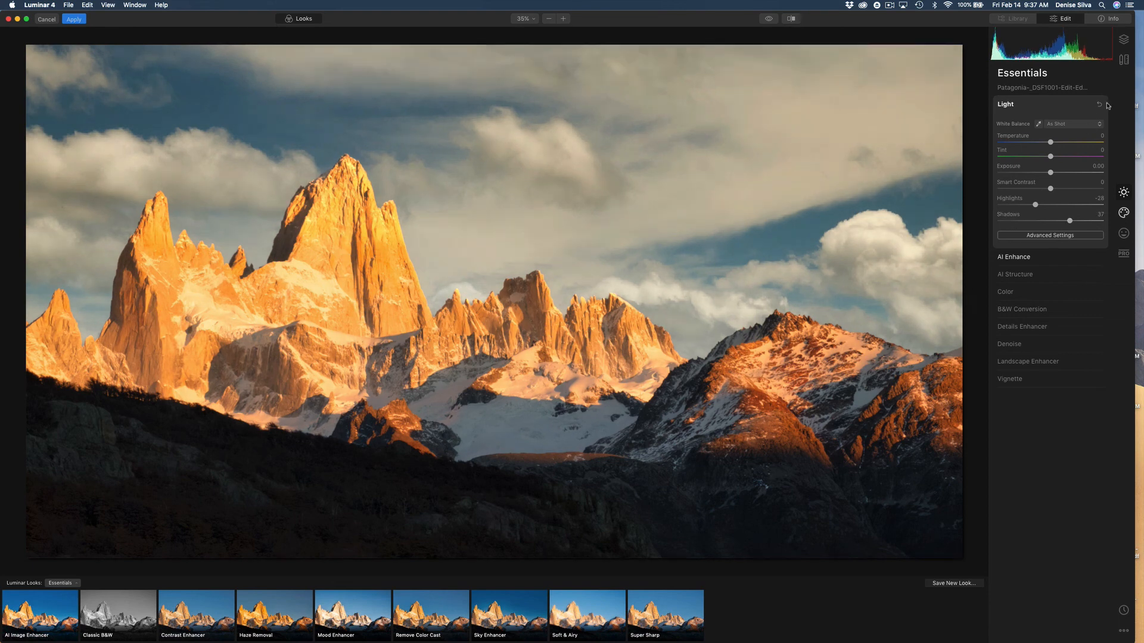
{"action": "left_click", "coordinate": [1024, 263]}
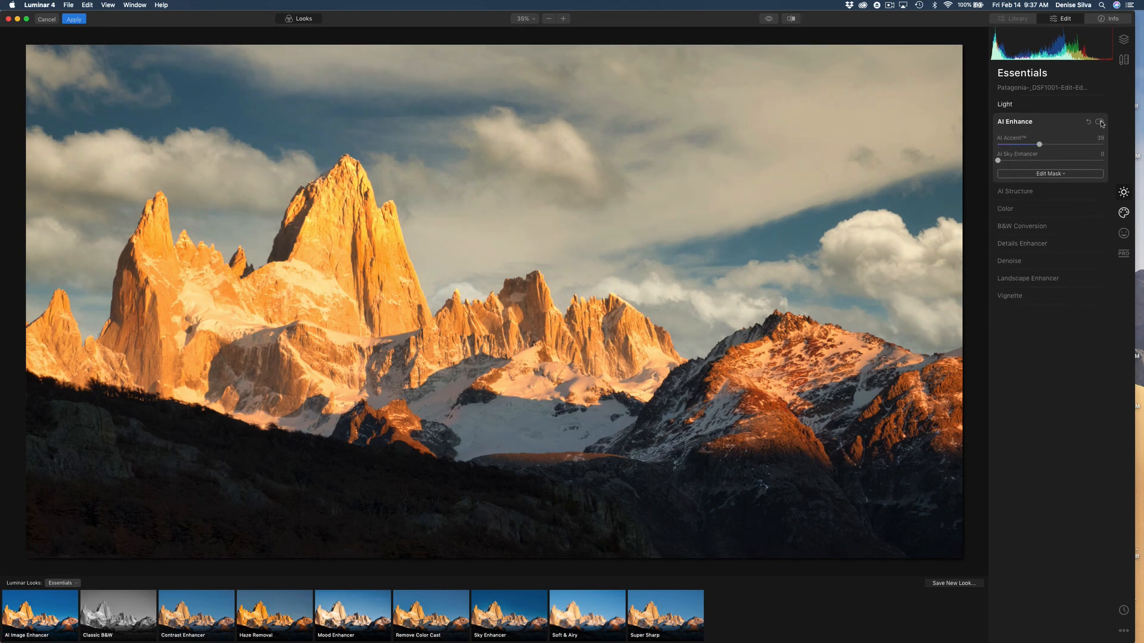
{"action": "left_click", "coordinate": [1102, 123]}
{"action": "left_click", "coordinate": [1102, 123]}
{"action": "left_click", "coordinate": [1101, 122]}
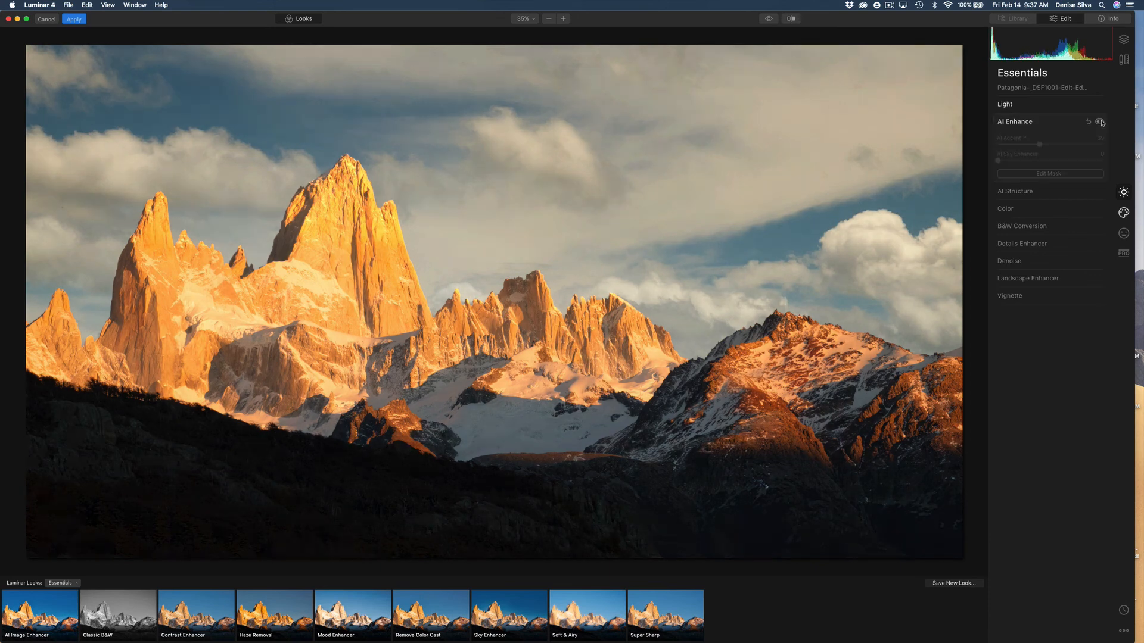
{"action": "left_click", "coordinate": [1101, 122]}
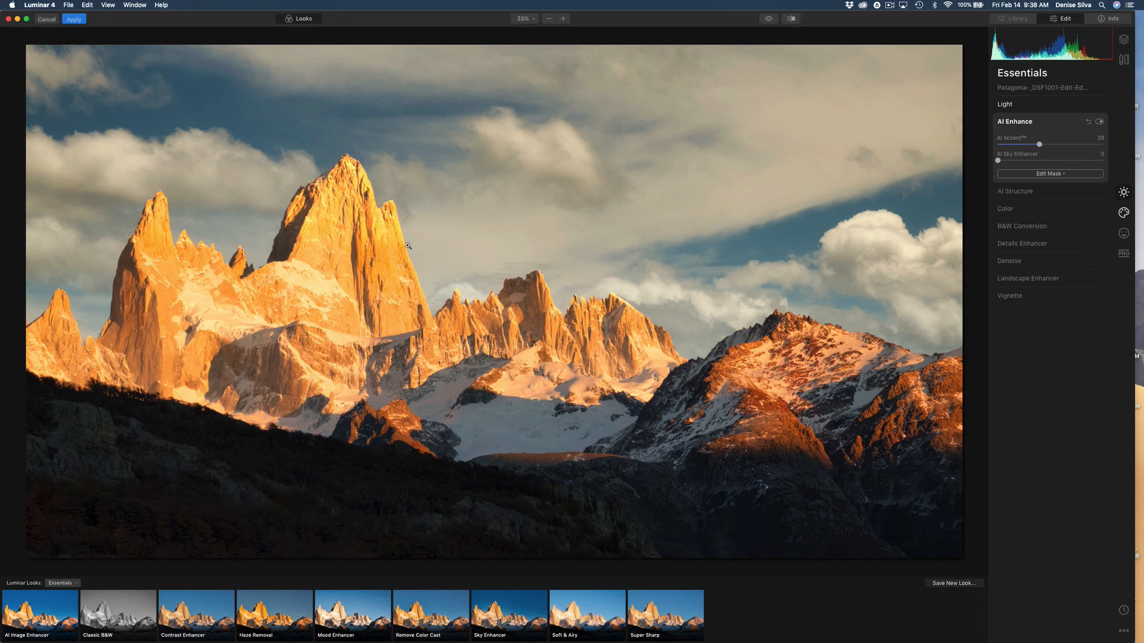
Step: Apply the mountain photo's edits and switch to the New England - January-_H1R7593.RAF photo in Photoshop
{"action": "left_click", "coordinate": [71, 20]}
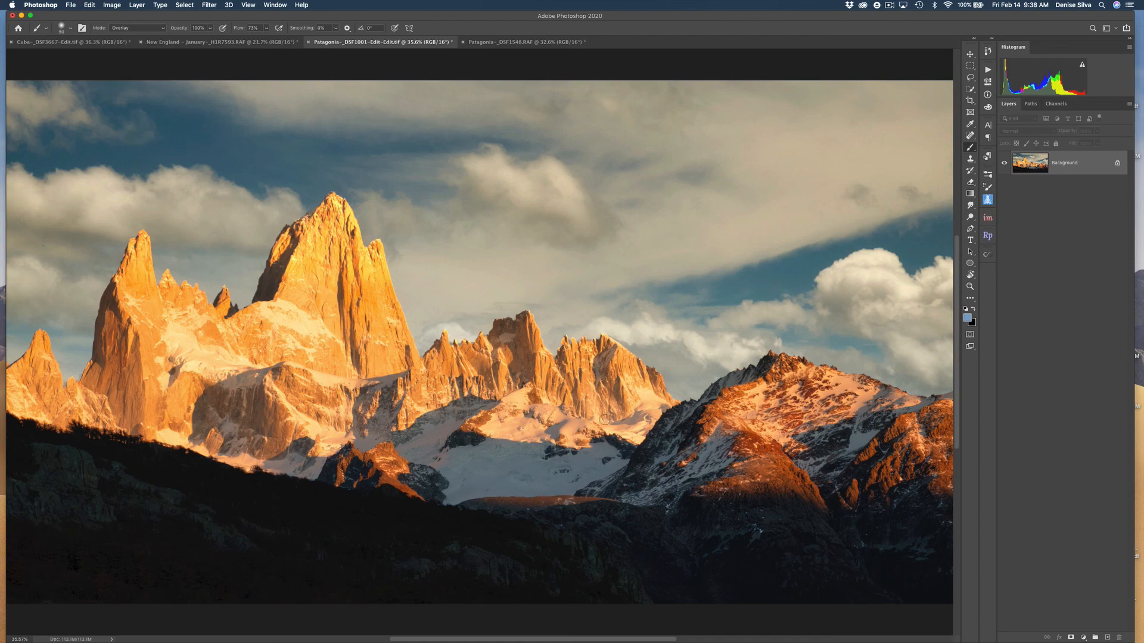
{"action": "left_click", "coordinate": [241, 42]}
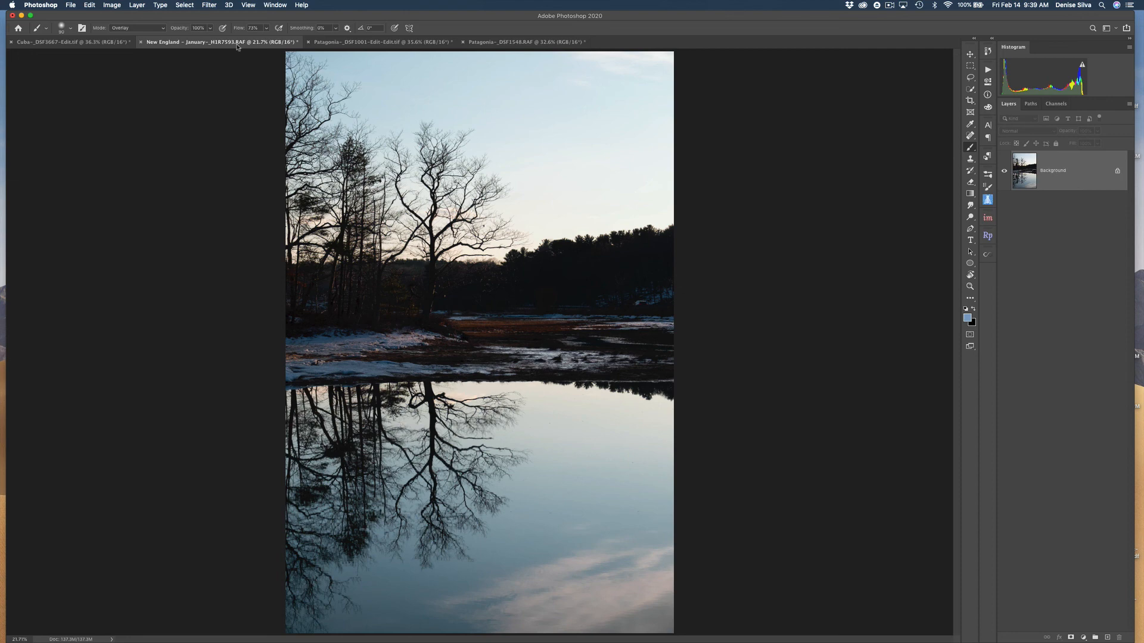
Step: Send the New England lake photo to the Skylum Luminar 4 plug-in and expand AI Sky Replacement
{"action": "left_click", "coordinate": [209, 6]}
{"action": "mouse_move", "coordinate": [239, 301]}
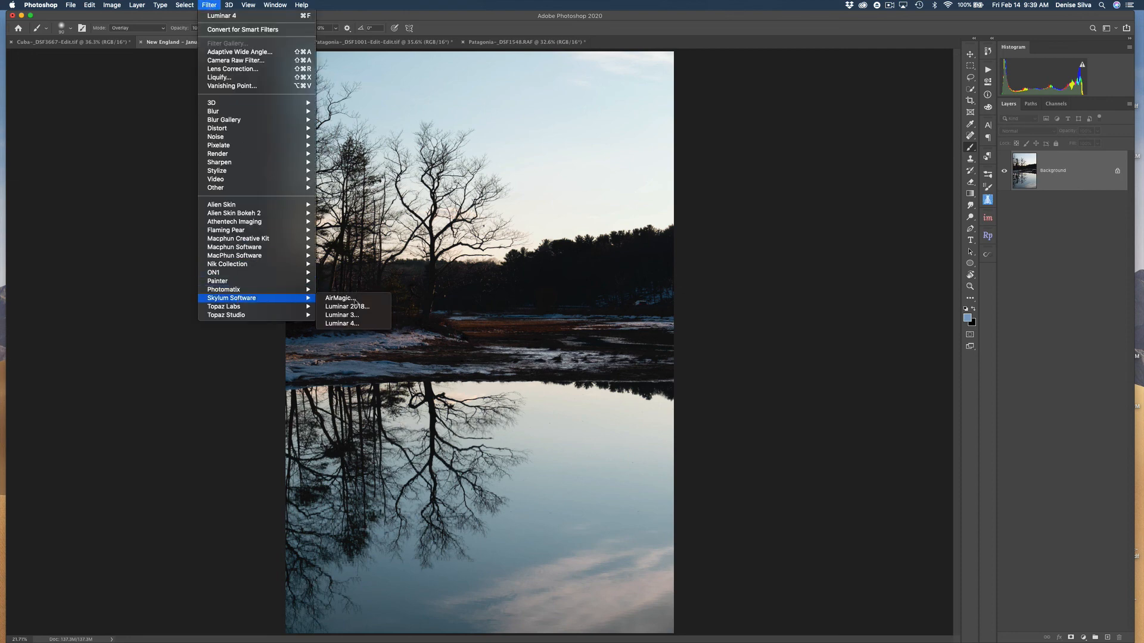
{"action": "left_click", "coordinate": [363, 327]}
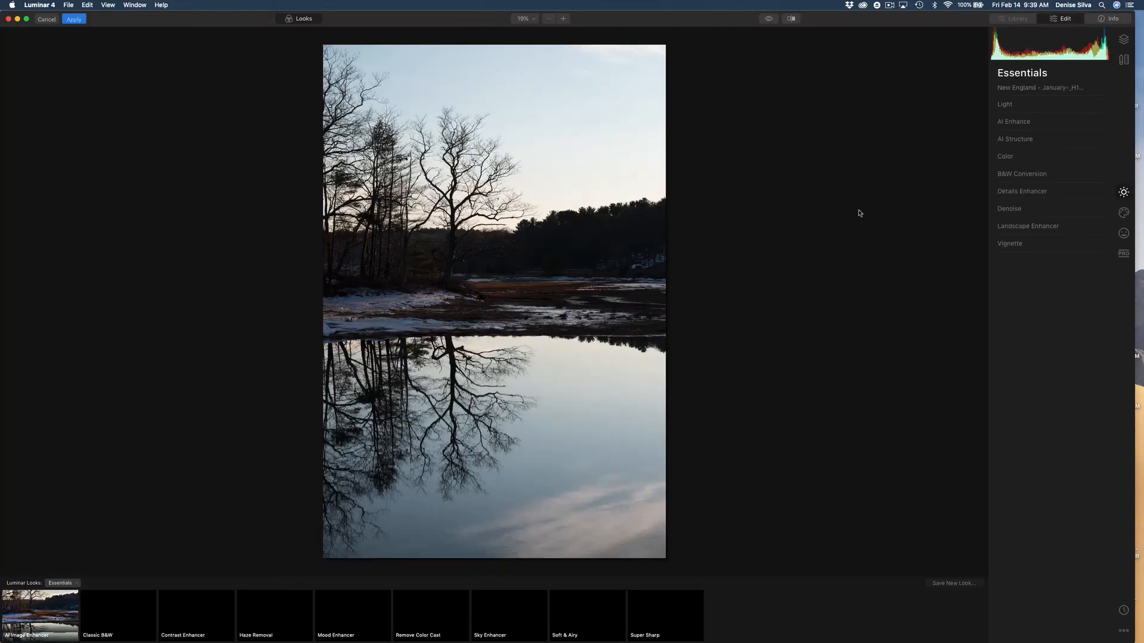
{"action": "left_click", "coordinate": [1118, 217]}
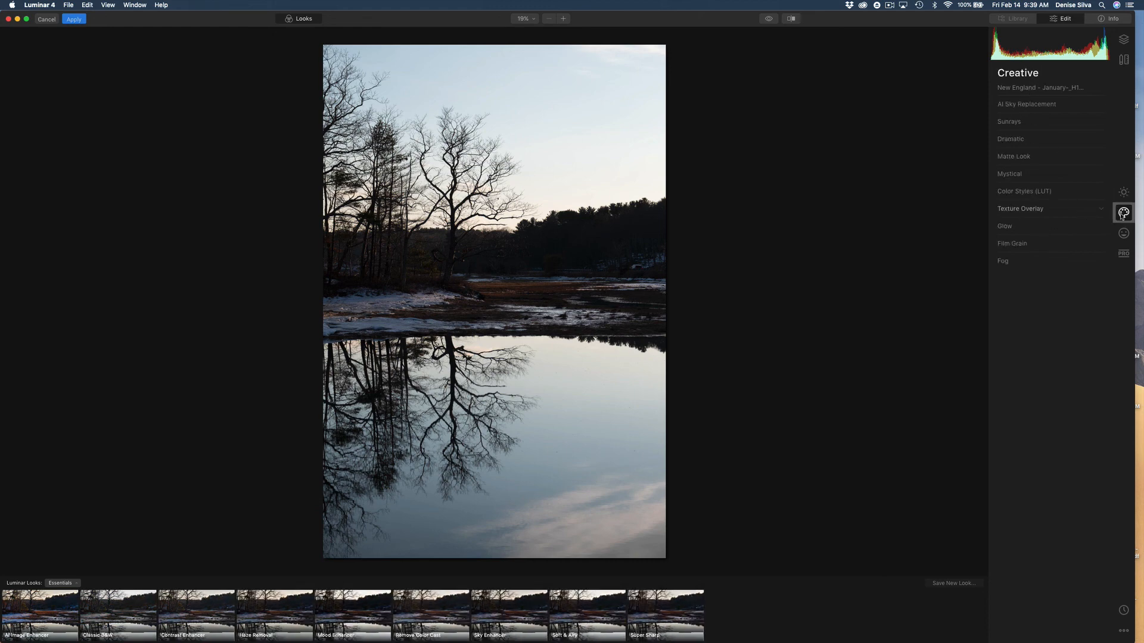
{"action": "left_click", "coordinate": [1029, 104]}
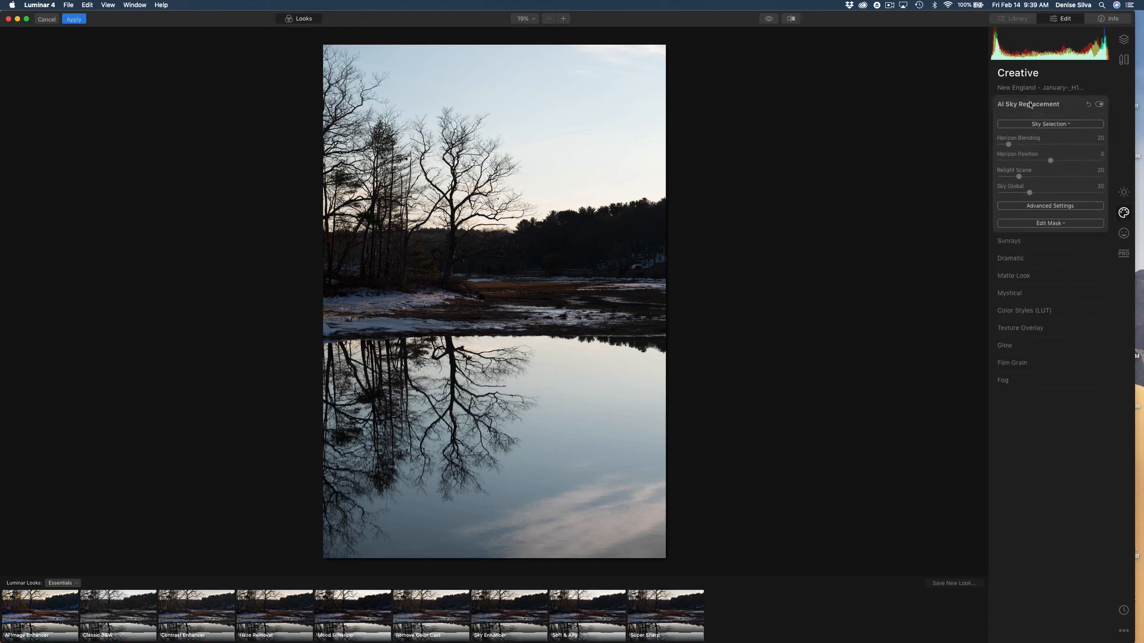
Step: Load the custom sky image _DSC2047.jpg from the Sky folder behind the lake's bare trees
{"action": "left_click", "coordinate": [1048, 126]}
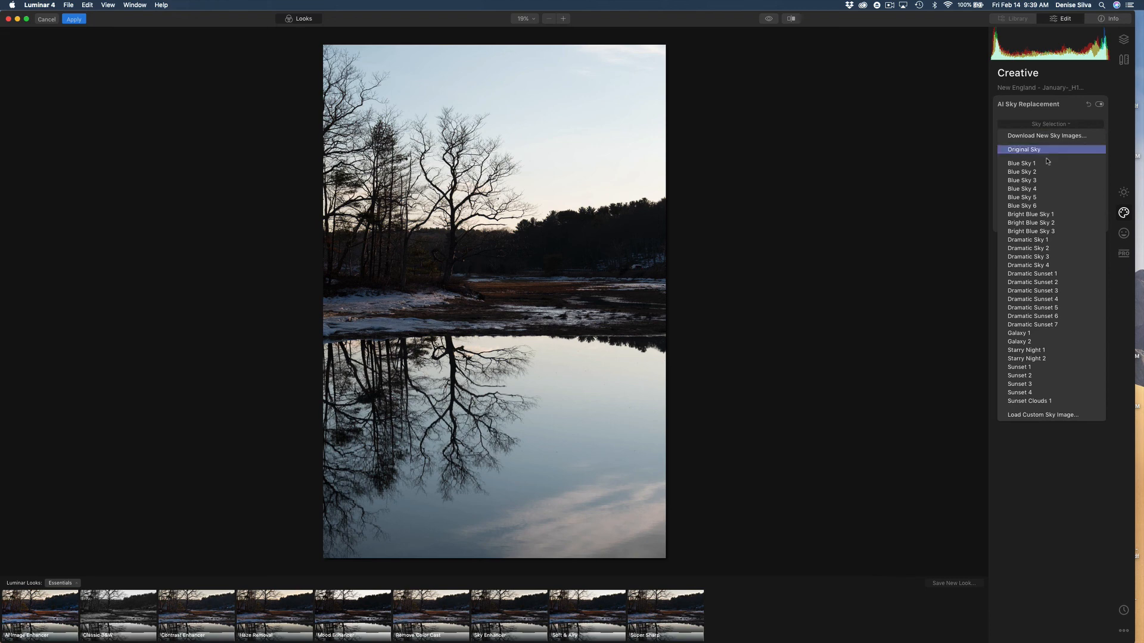
{"action": "left_click", "coordinate": [1051, 416]}
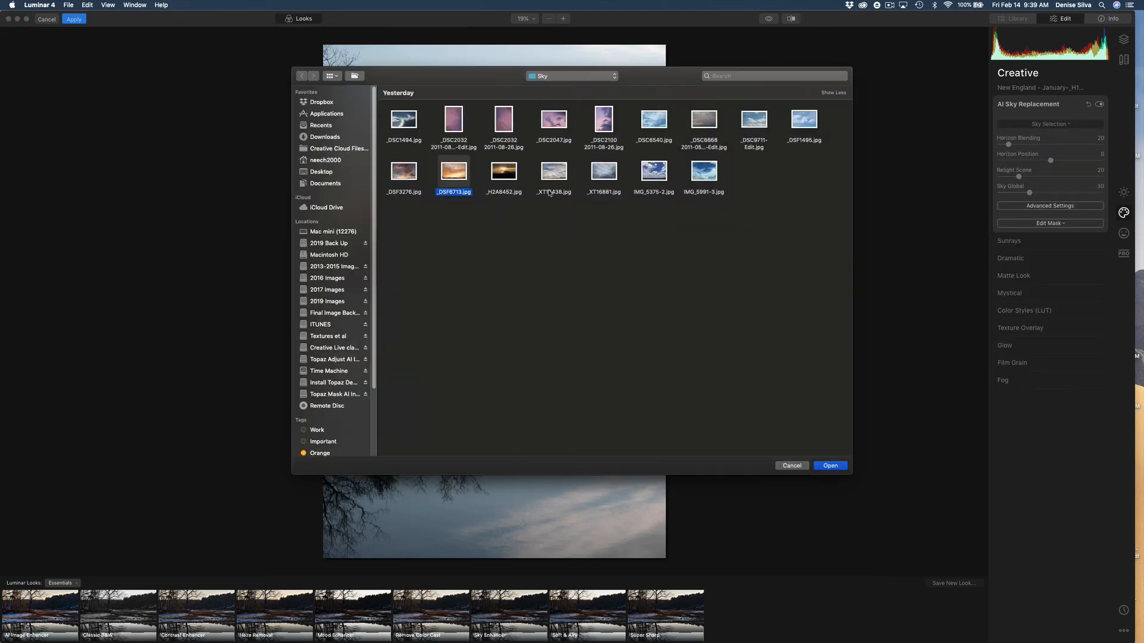
{"action": "left_click", "coordinate": [556, 125]}
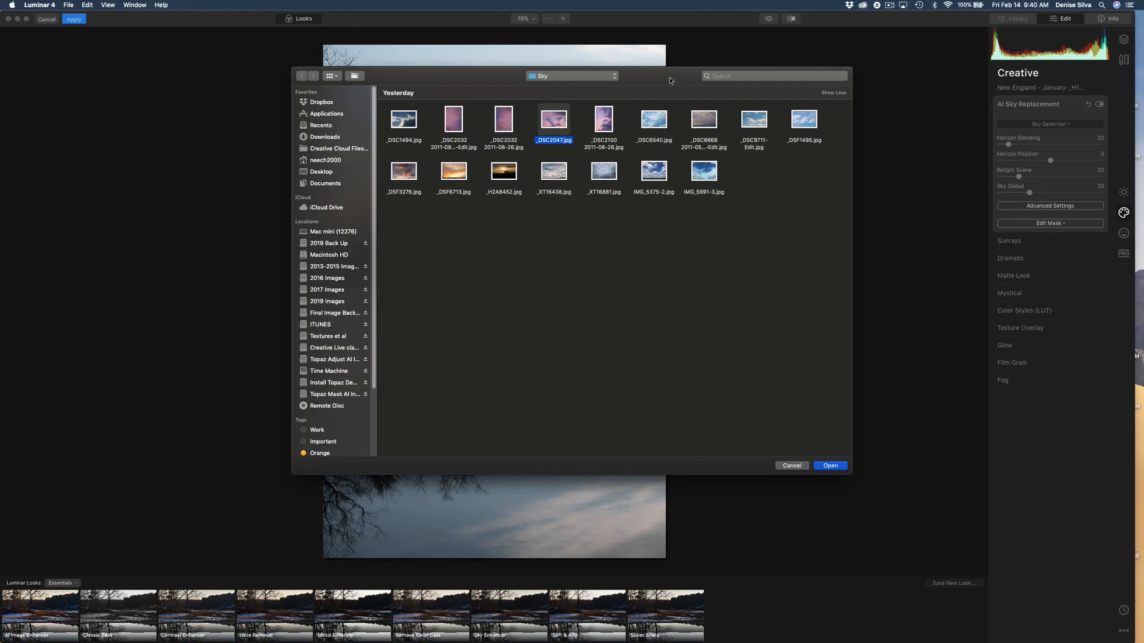
{"action": "left_click_drag", "start_coordinate": [670, 79], "coordinate": [959, 106]}
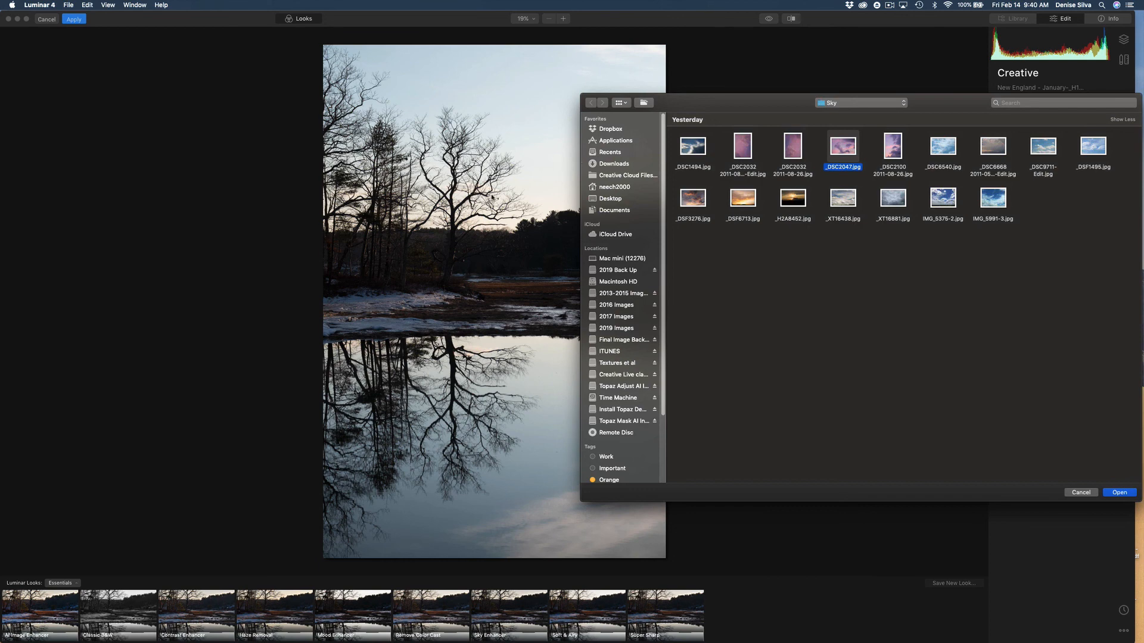
{"action": "left_click_drag", "start_coordinate": [710, 111], "coordinate": [803, 72]}
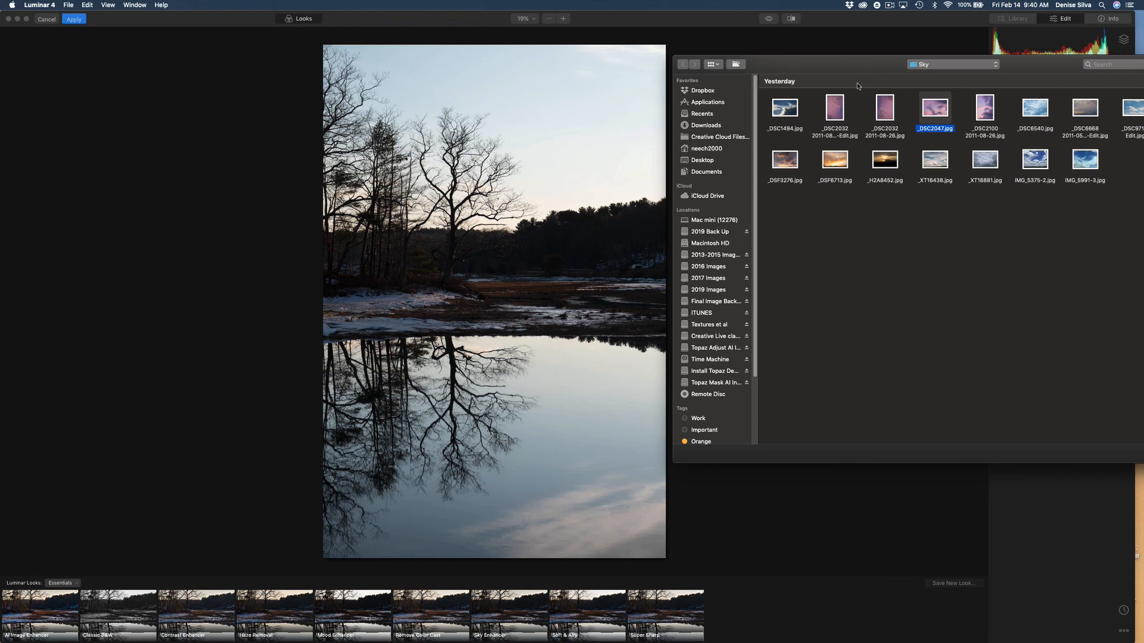
{"action": "left_click_drag", "start_coordinate": [835, 80], "coordinate": [796, 72]}
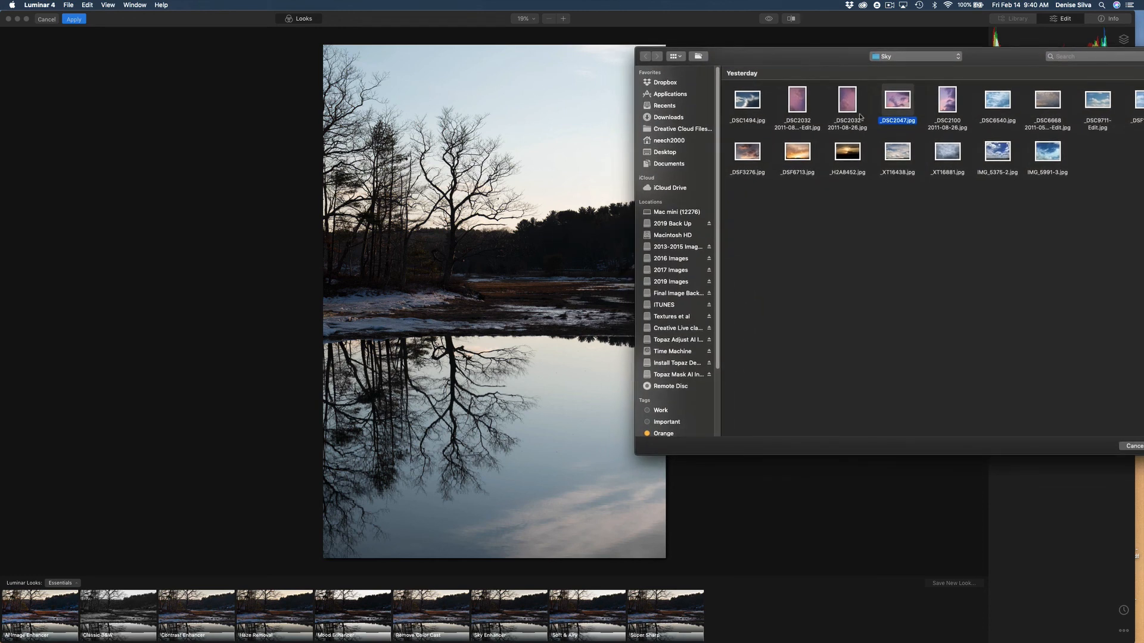
{"action": "left_click_drag", "start_coordinate": [835, 69], "coordinate": [315, 73]}
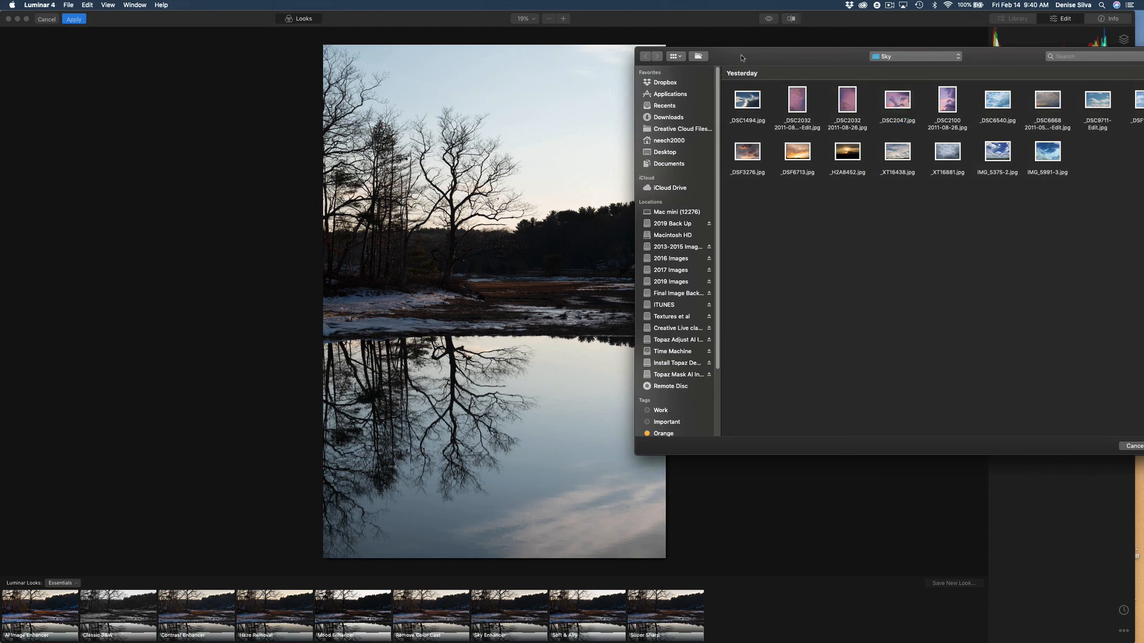
{"action": "left_click_drag", "start_coordinate": [742, 56], "coordinate": [335, 56]}
{"action": "left_click", "coordinate": [506, 93]}
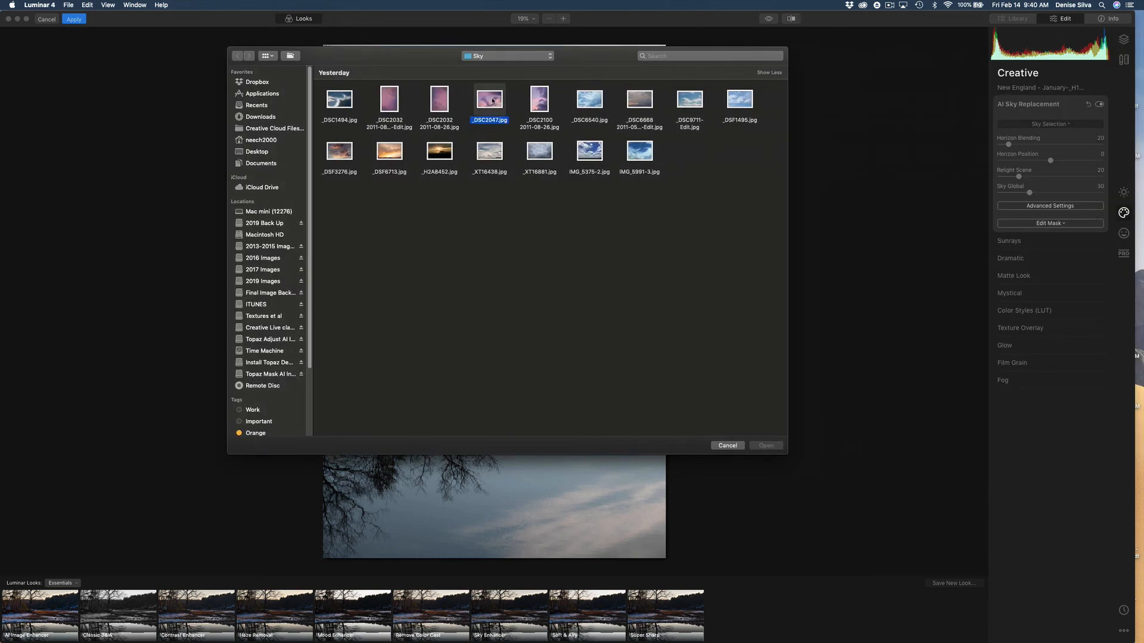
{"action": "key", "text": "Return"}
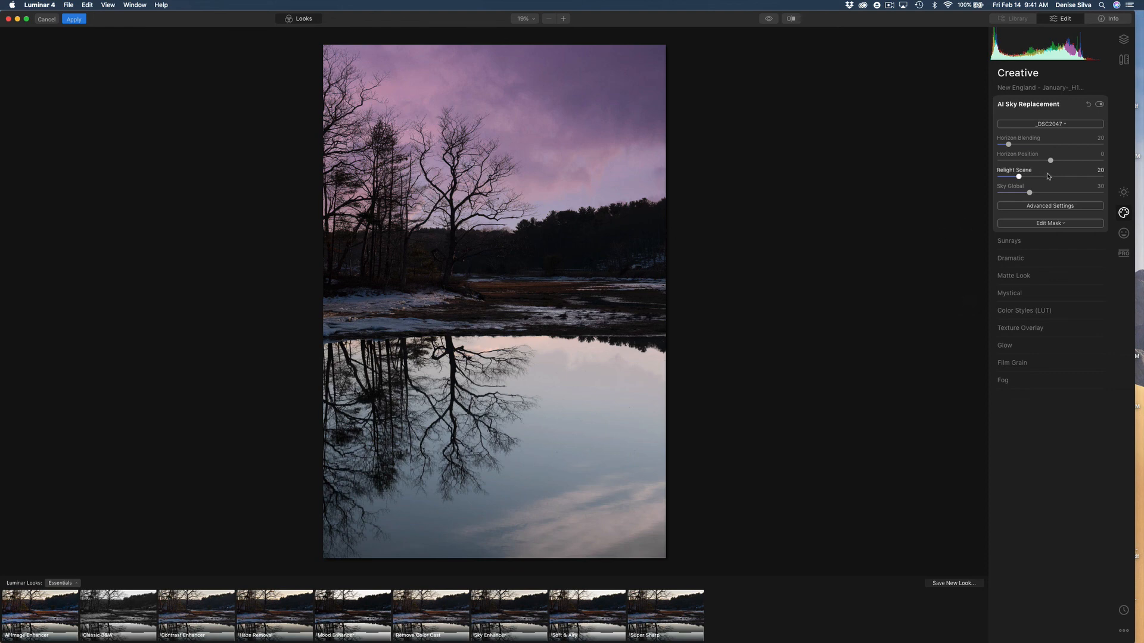
Step: Adjust the position of the pink sky over the lake, setting Horizon Position to 25
{"action": "left_click_drag", "start_coordinate": [1052, 160], "coordinate": [1059, 163]}
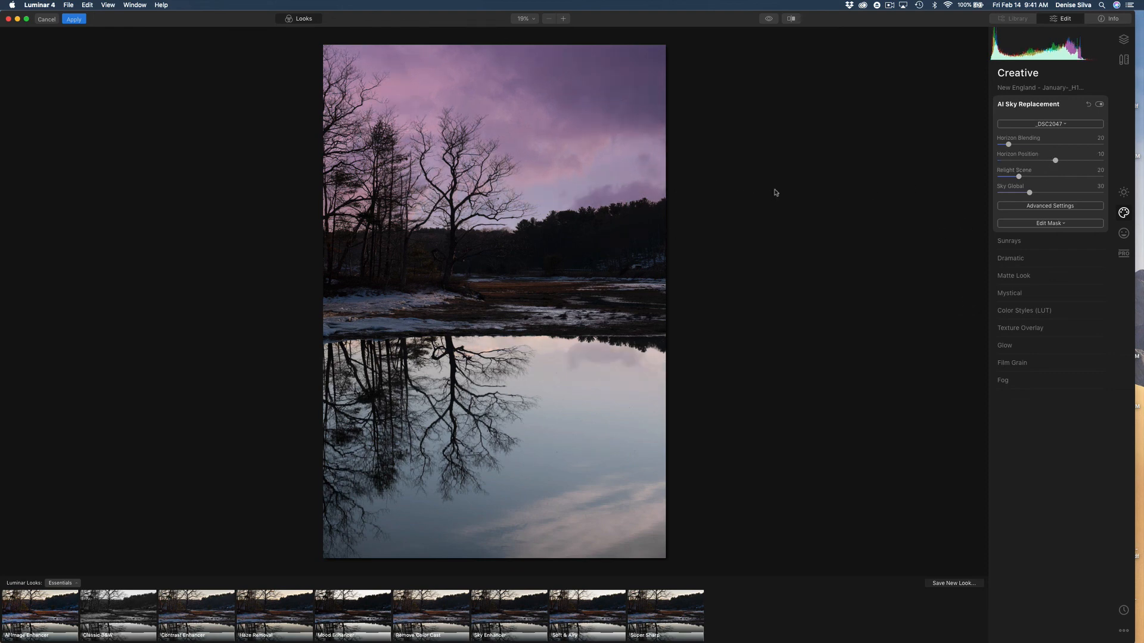
{"action": "left_click_drag", "start_coordinate": [1055, 160], "coordinate": [1066, 162]}
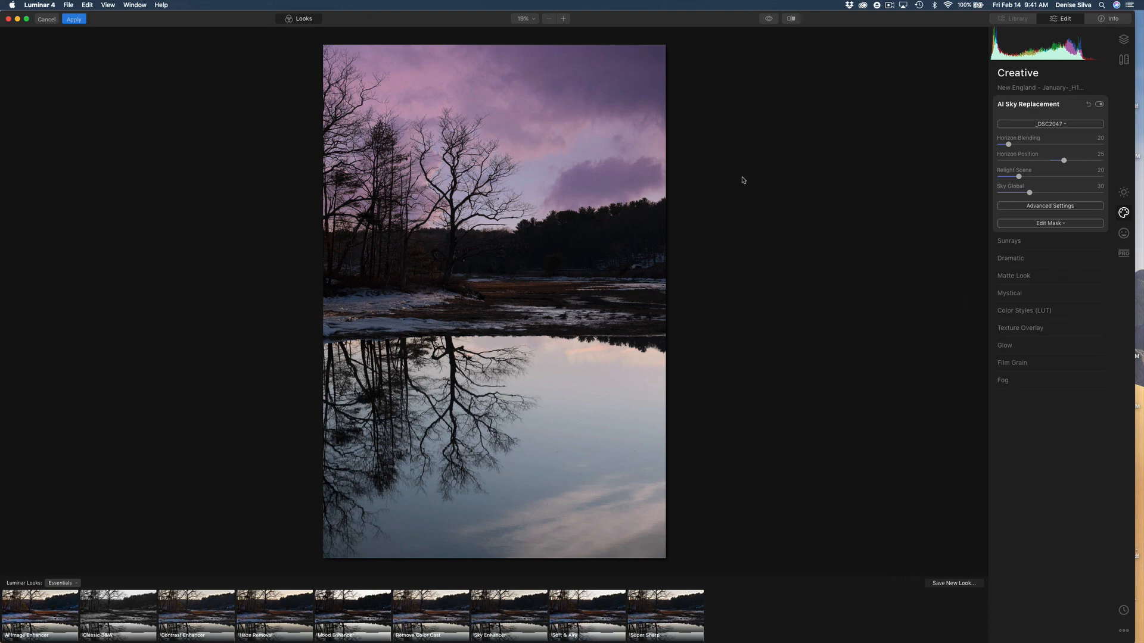
Step: Expand the advanced AI Sky Replacement settings and set Sky Exposure to 17 for the lake photo
{"action": "left_click", "coordinate": [1050, 206]}
{"action": "left_click_drag", "start_coordinate": [1050, 326], "coordinate": [1061, 327]}
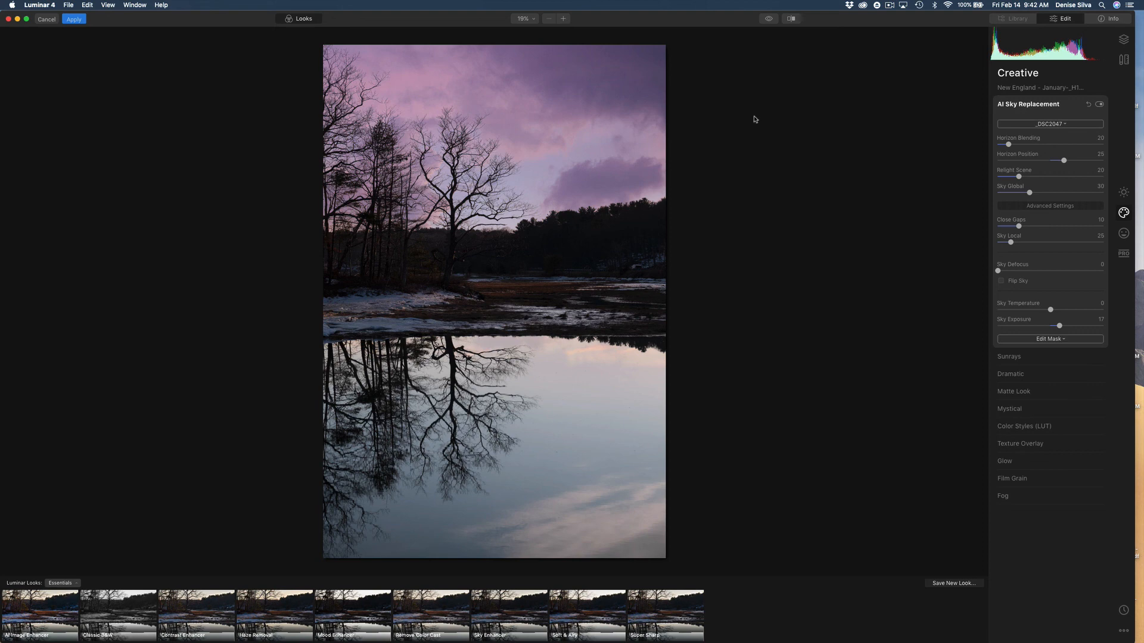
Step: Add the sky image _DSC2047.jpg as a new image layer above the New England lake photo
{"action": "left_click", "coordinate": [1124, 40]}
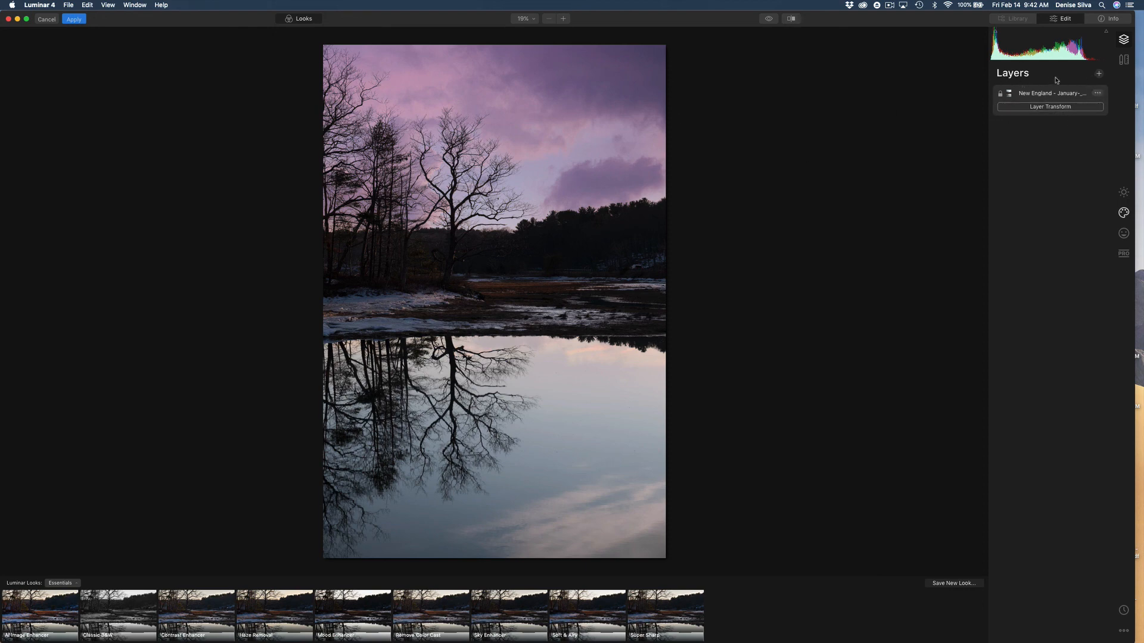
{"action": "left_click", "coordinate": [1099, 76]}
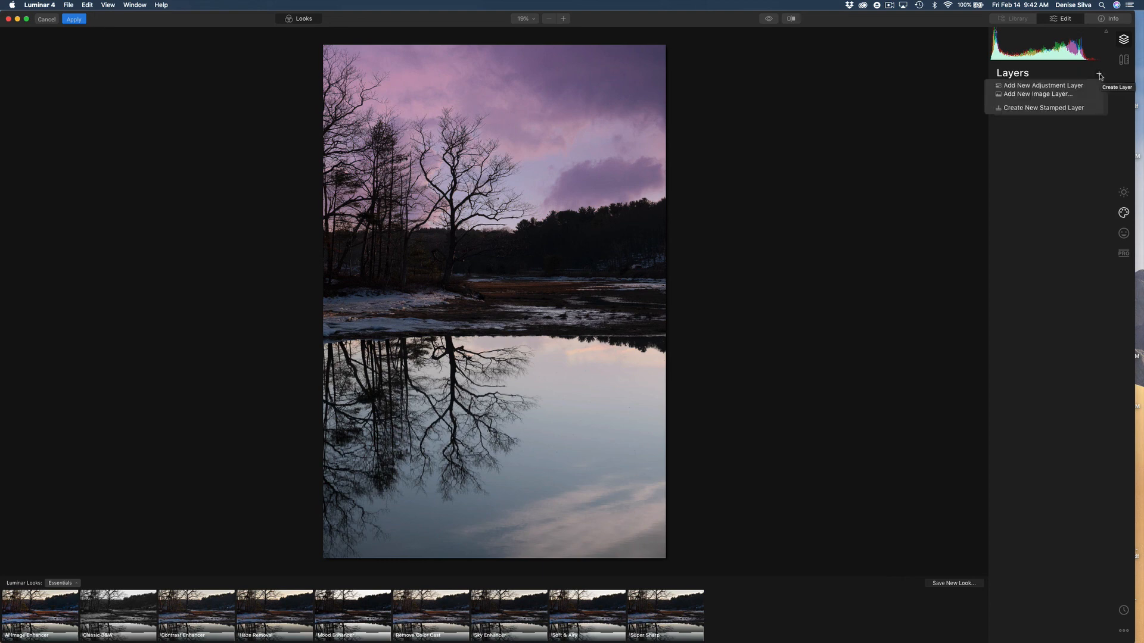
{"action": "left_click", "coordinate": [1033, 97]}
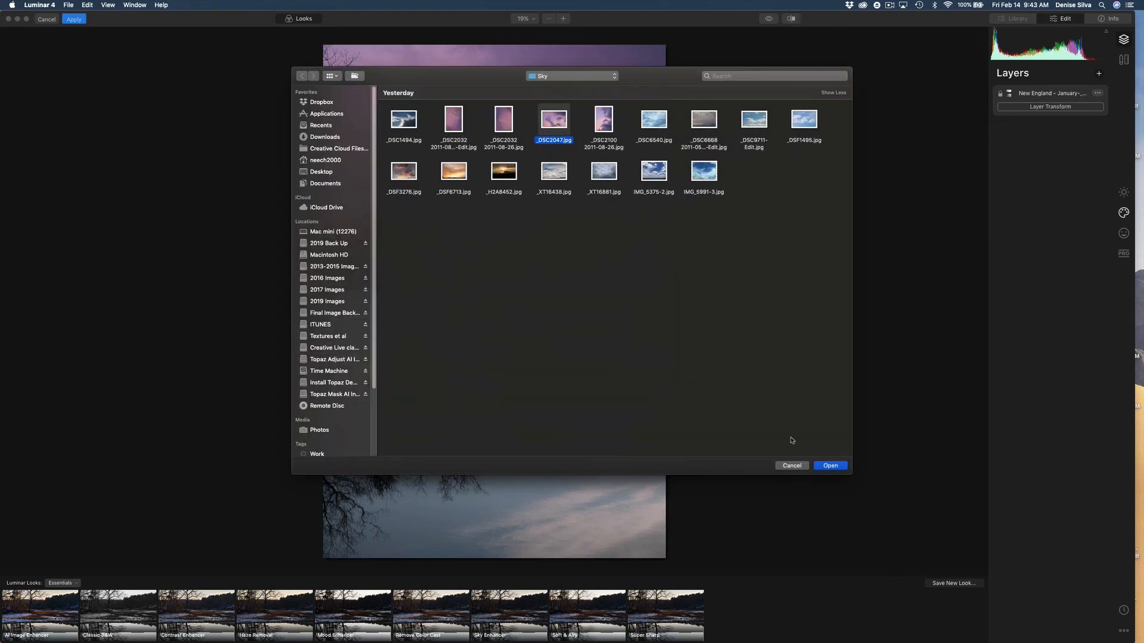
{"action": "left_click", "coordinate": [836, 468]}
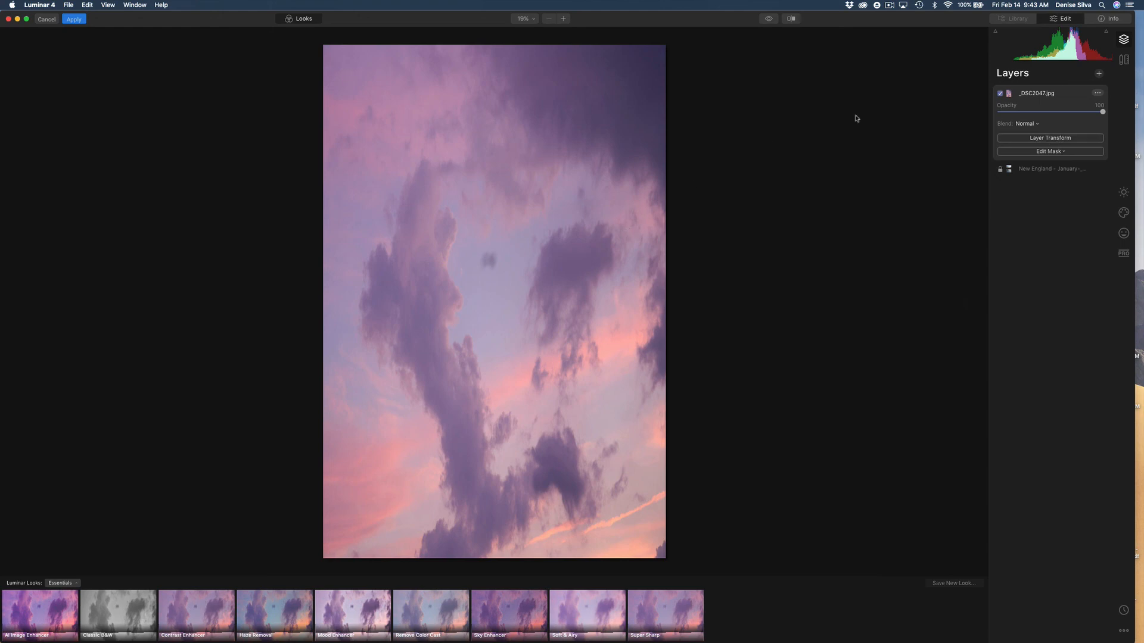
Step: Transform the sky layer to about 5393 × 3094 and move it down over the lake's water
{"action": "left_click", "coordinate": [1062, 142]}
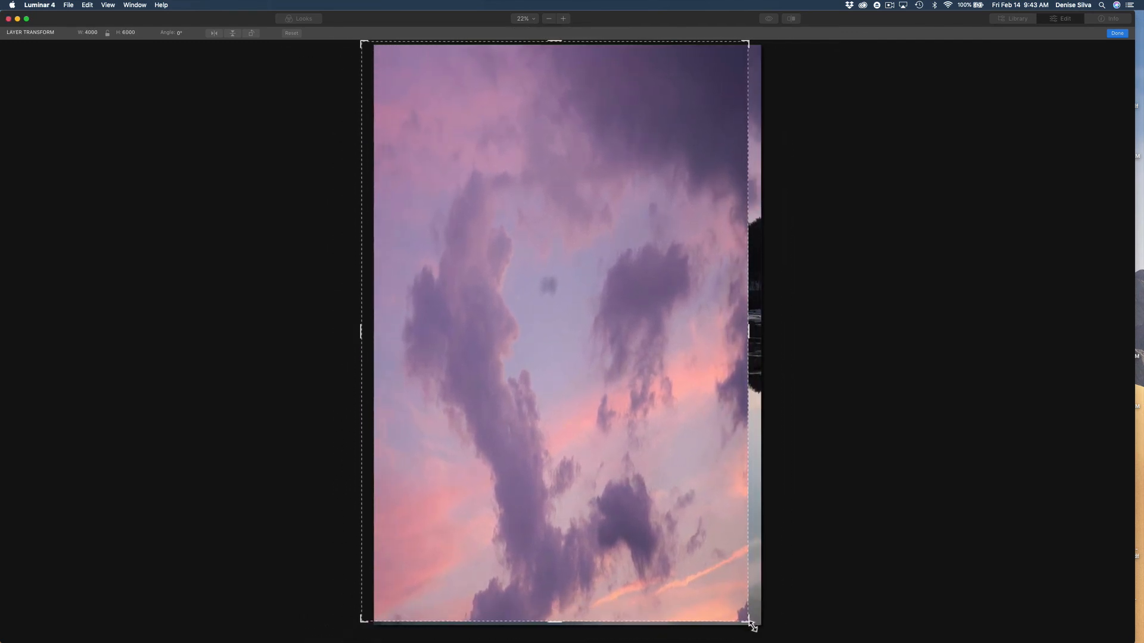
{"action": "left_click_drag", "start_coordinate": [750, 623], "coordinate": [799, 317]}
{"action": "left_click_drag", "start_coordinate": [703, 211], "coordinate": [679, 434]}
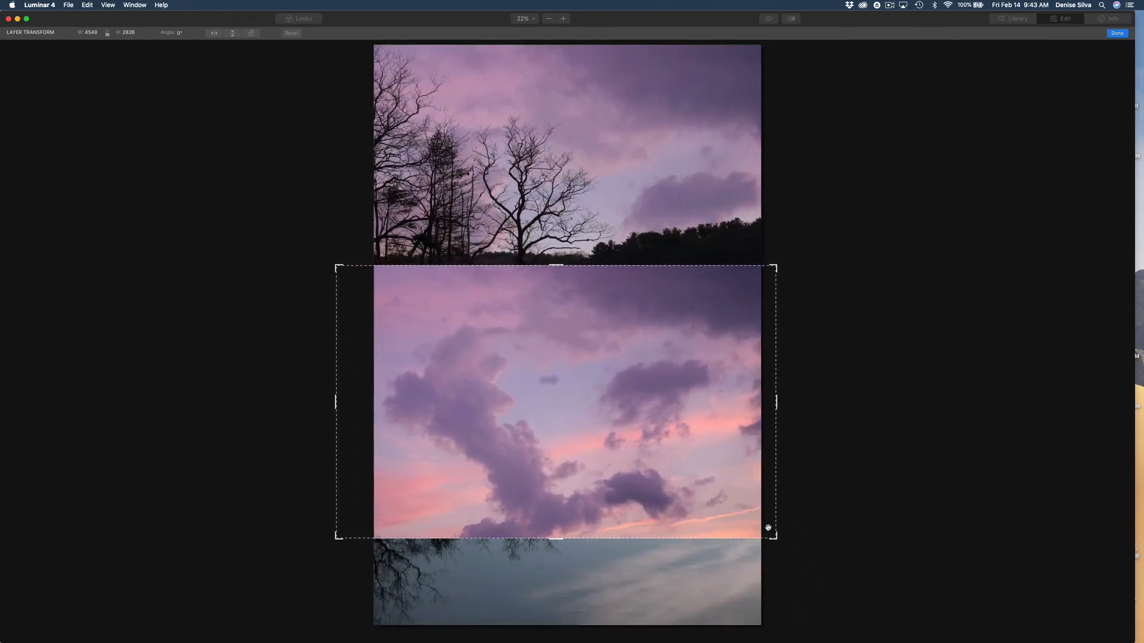
{"action": "left_click_drag", "start_coordinate": [777, 539], "coordinate": [830, 557]}
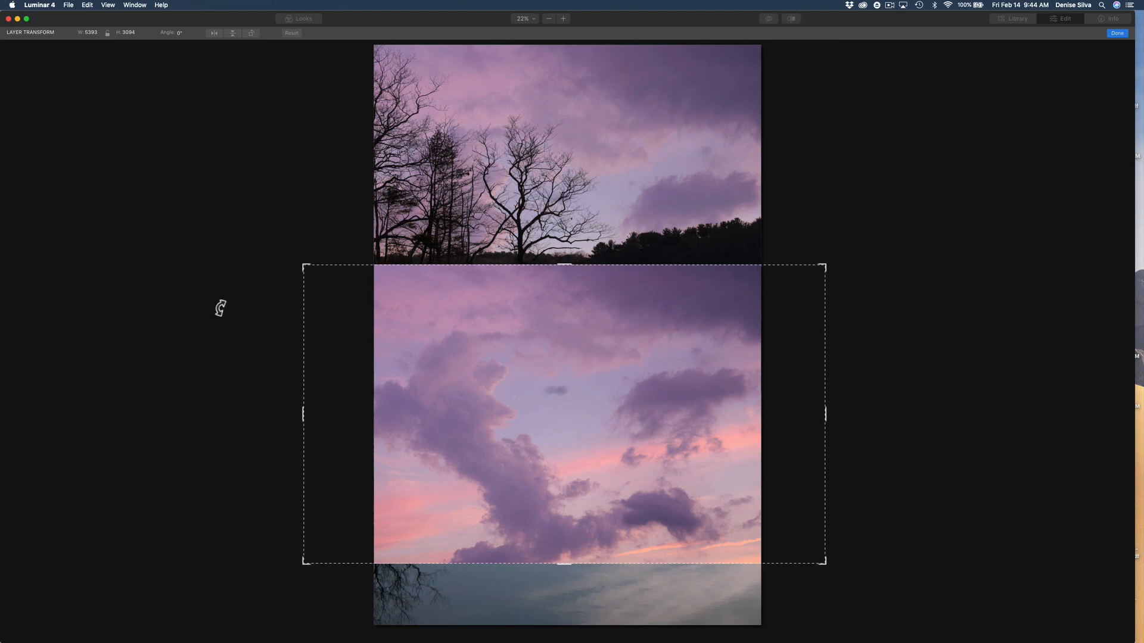
Step: Flip the sky layer vertically, position it over the water from the far treeline down, and finish the transform
{"action": "left_click", "coordinate": [233, 34]}
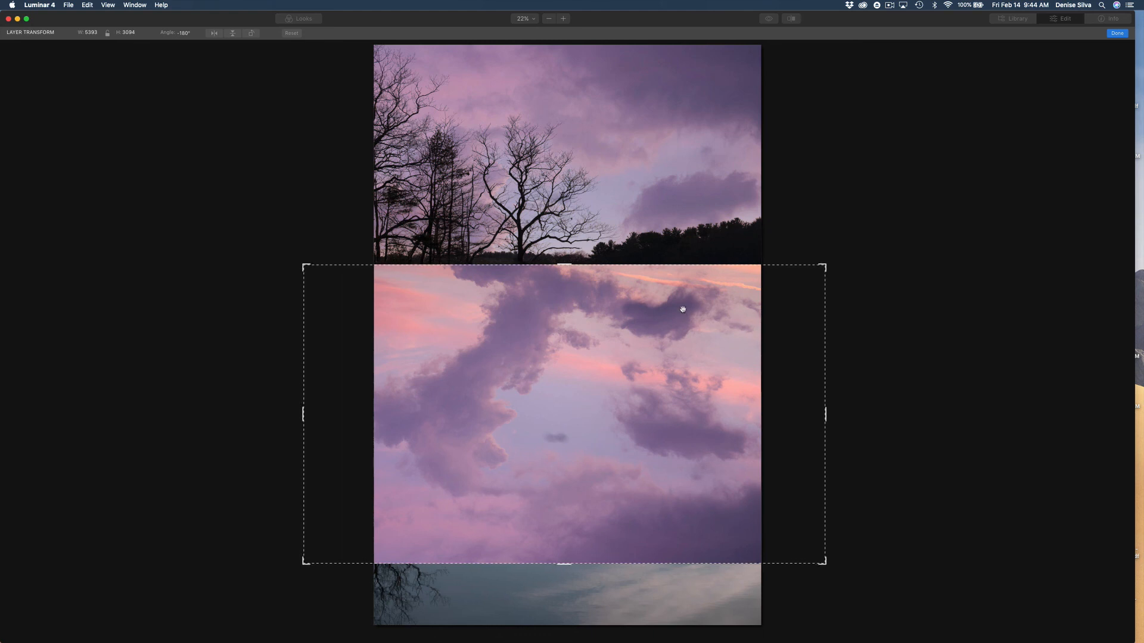
{"action": "left_click_drag", "start_coordinate": [684, 307], "coordinate": [692, 524]}
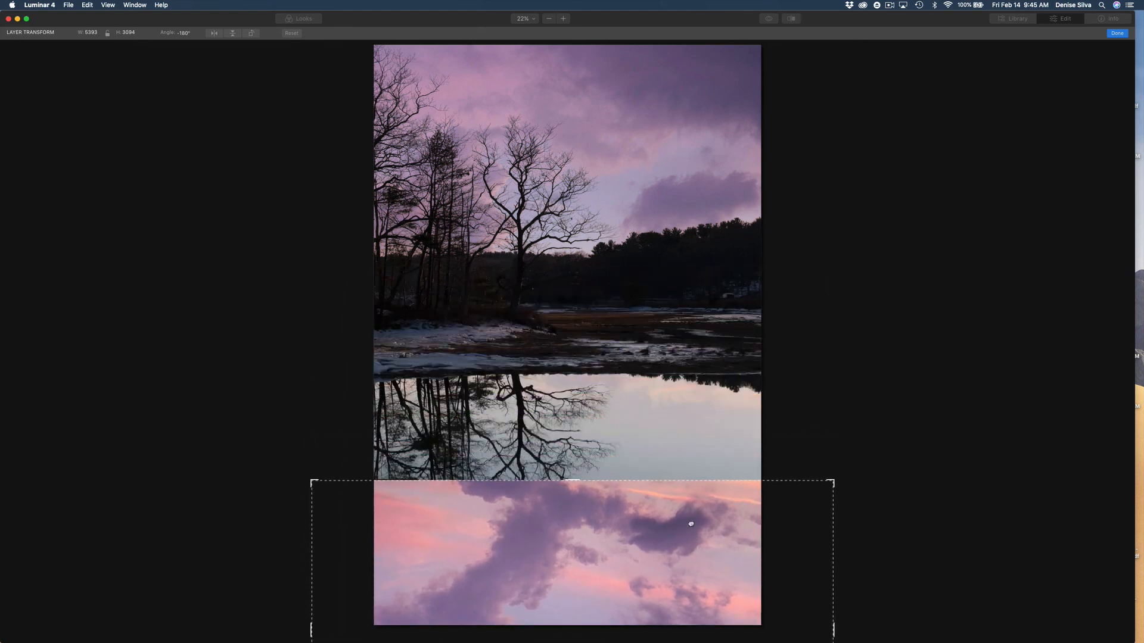
{"action": "left_click_drag", "start_coordinate": [691, 524], "coordinate": [692, 316]}
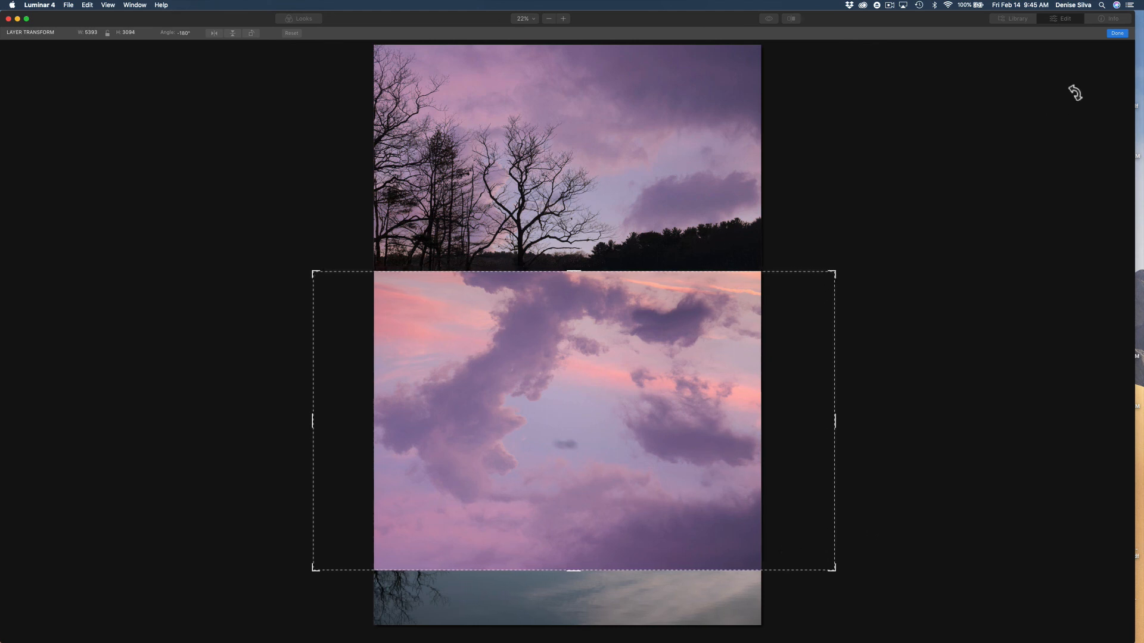
{"action": "left_click", "coordinate": [1118, 34]}
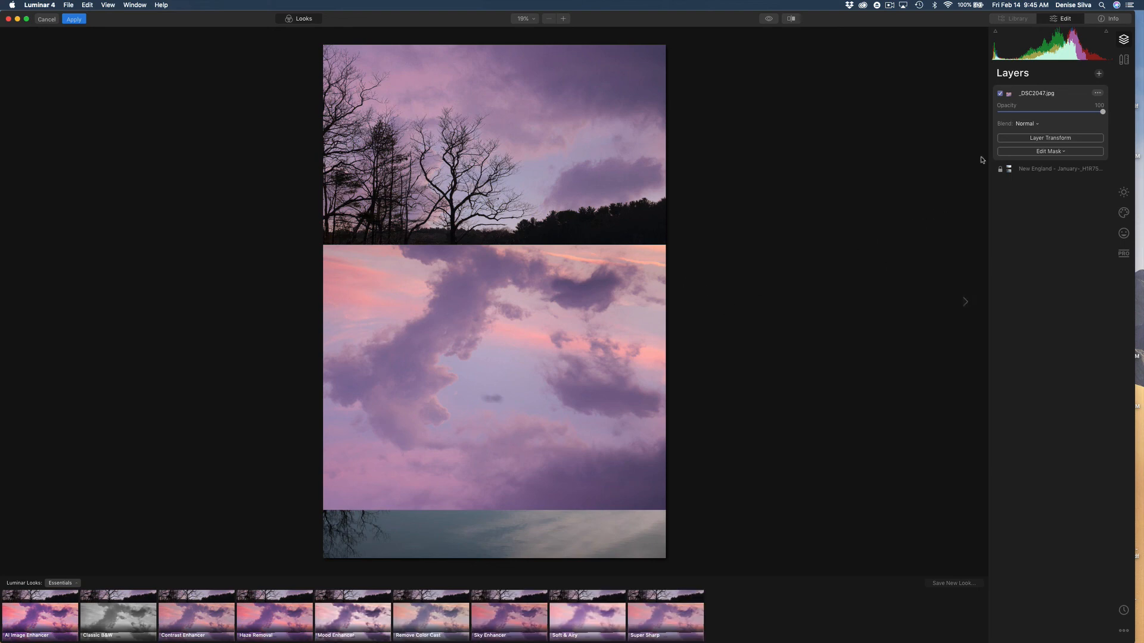
Step: Try the Hue blend mode on the flipped sky layer, and settle on Multiply
{"action": "left_click", "coordinate": [1021, 125]}
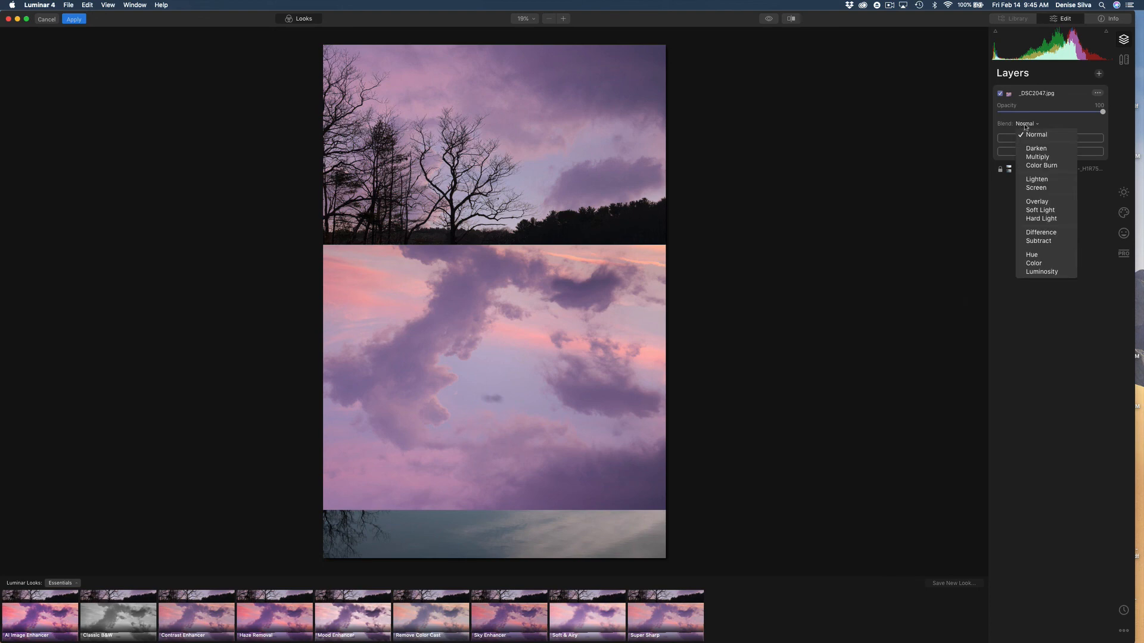
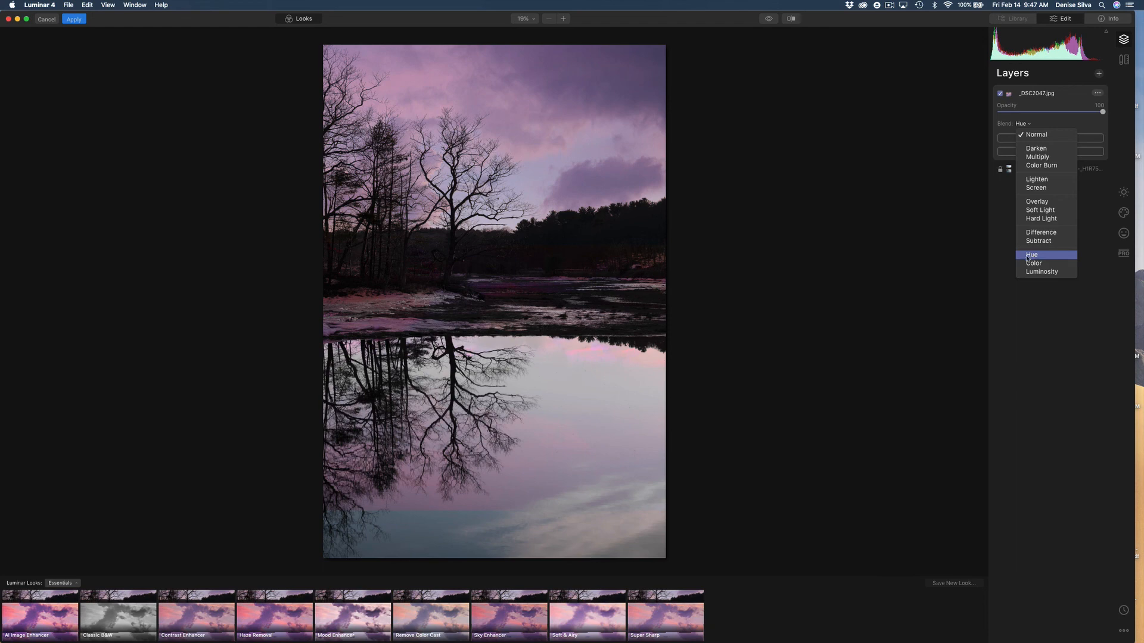
{"action": "left_click", "coordinate": [1039, 255]}
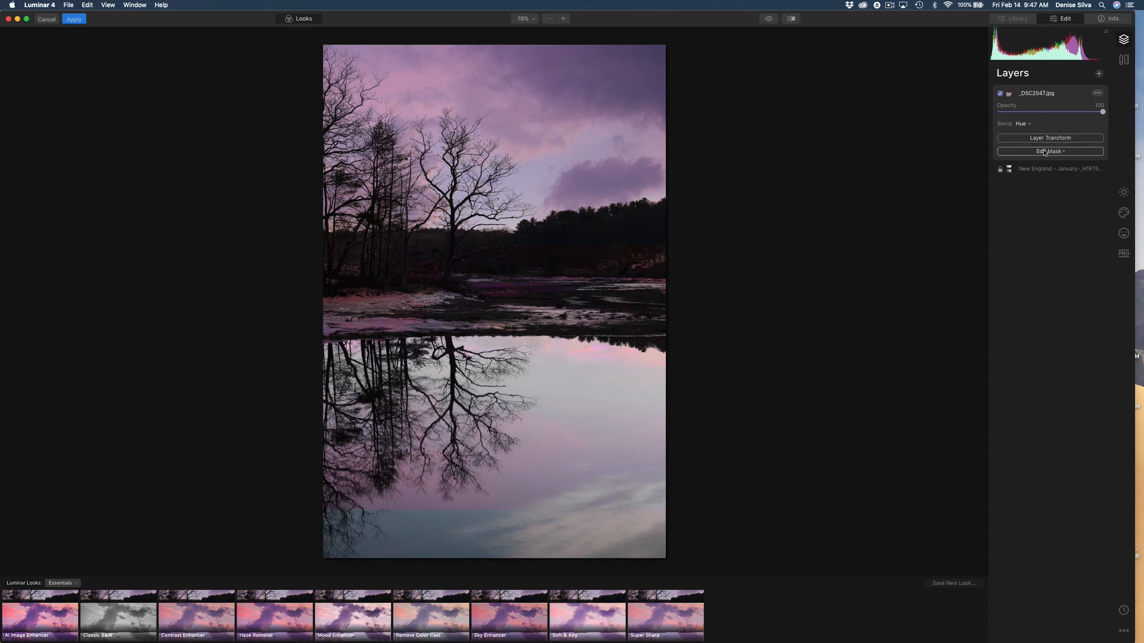
{"action": "left_click", "coordinate": [1021, 124]}
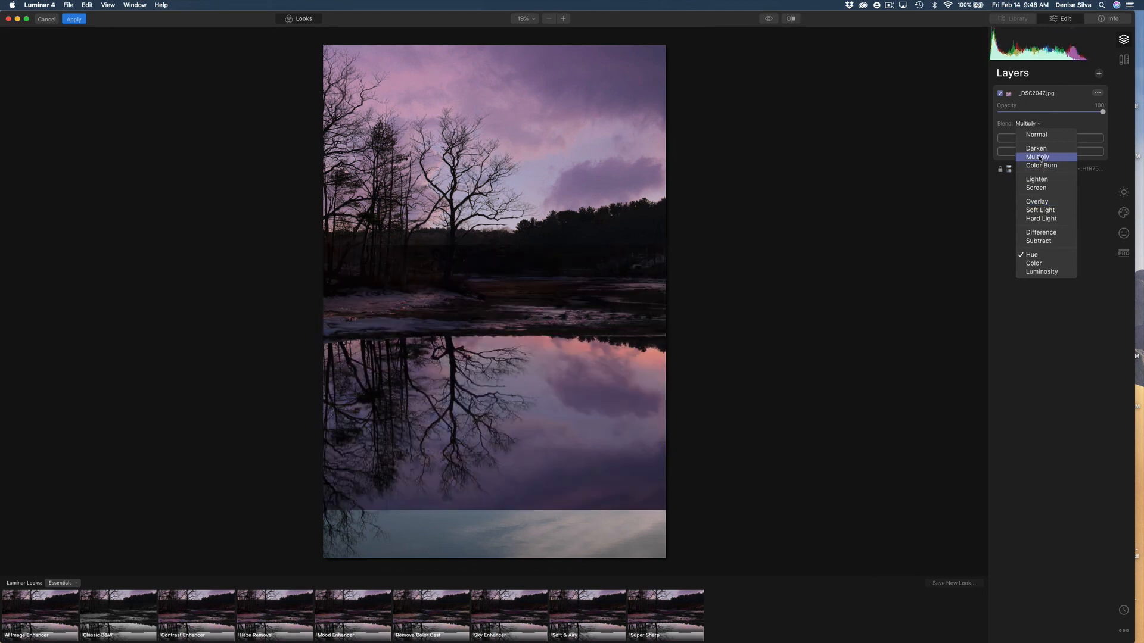
{"action": "left_click", "coordinate": [1039, 158]}
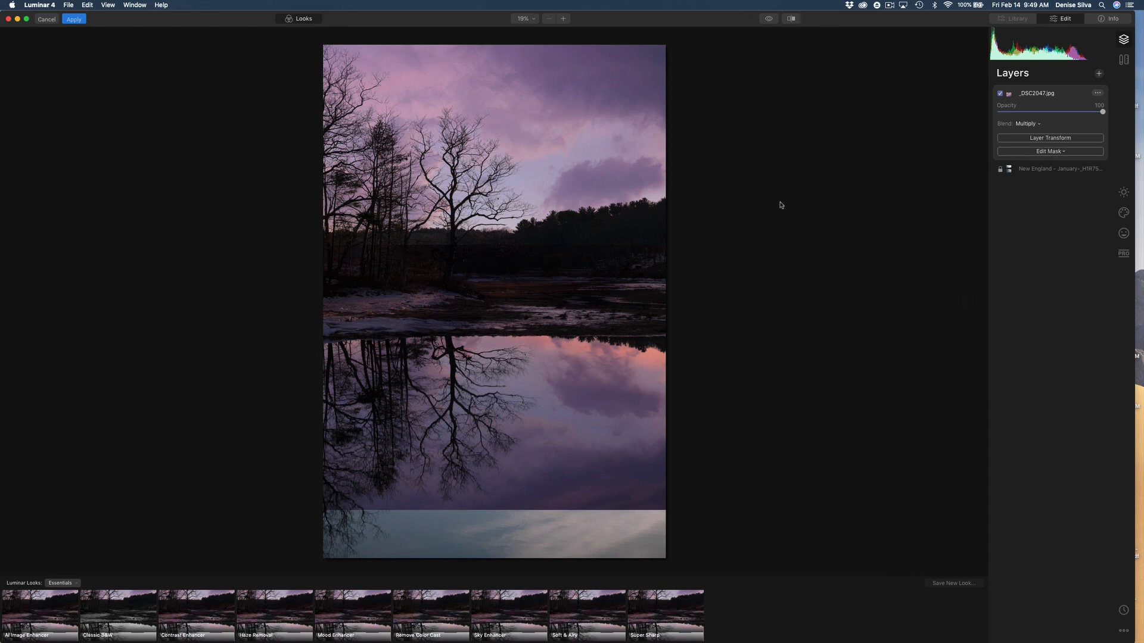
Step: Erase the sky layer's upper edge along the treeline with a mask brush and apply the edits back to Photoshop
{"action": "left_click", "coordinate": [1052, 152]}
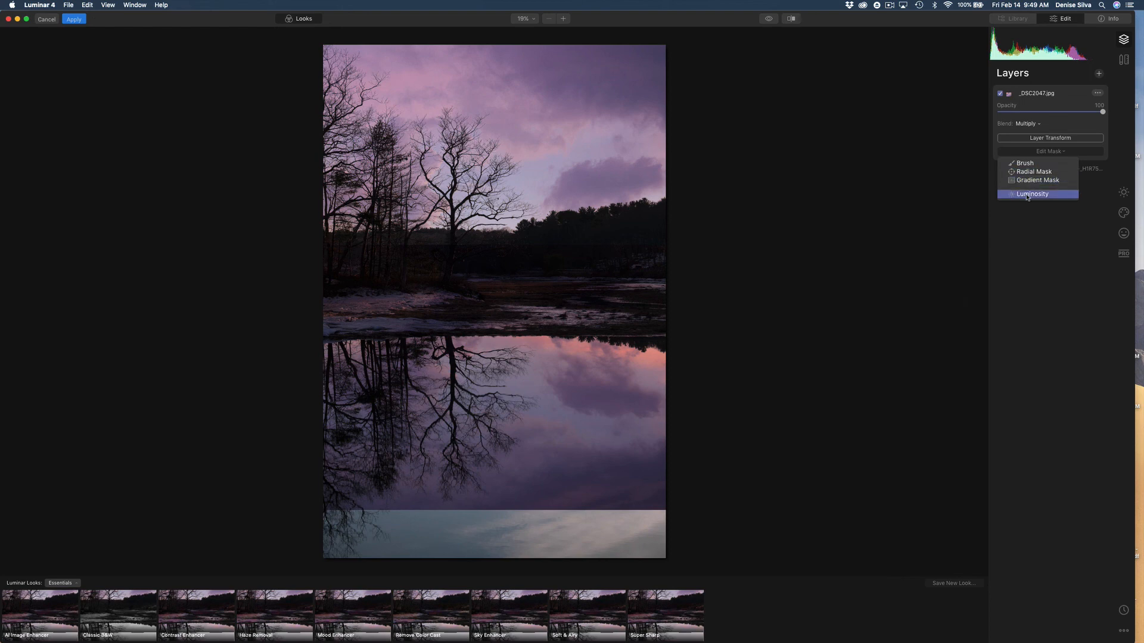
{"action": "left_click", "coordinate": [1021, 163]}
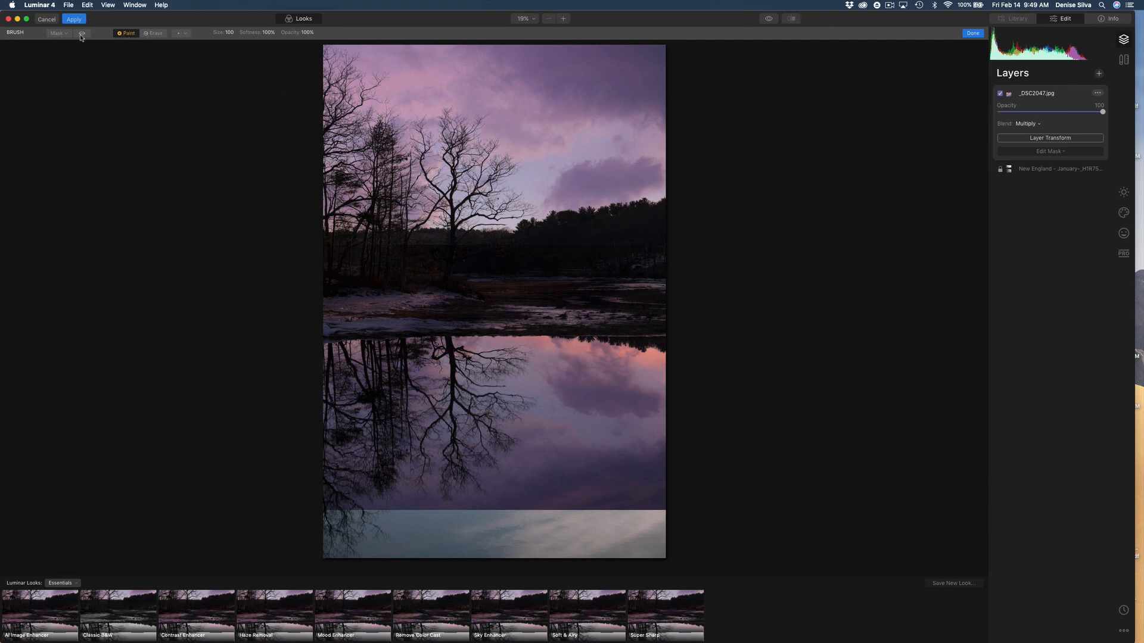
{"action": "left_click", "coordinate": [153, 33]}
{"action": "left_click_drag", "start_coordinate": [332, 251], "coordinate": [694, 255]}
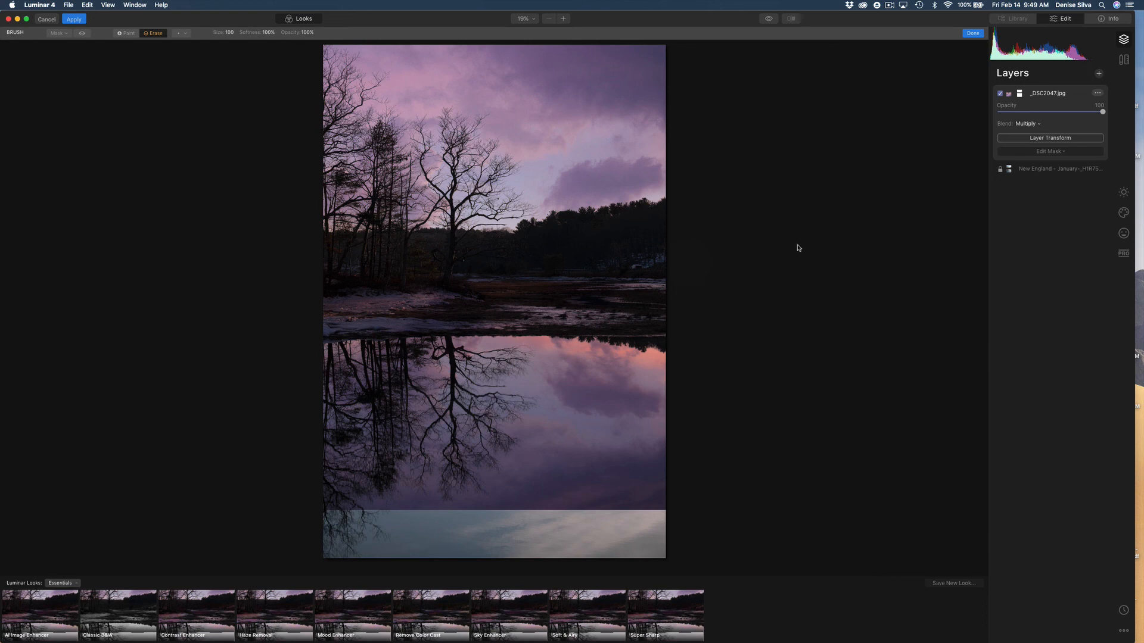
{"action": "left_click", "coordinate": [77, 20]}
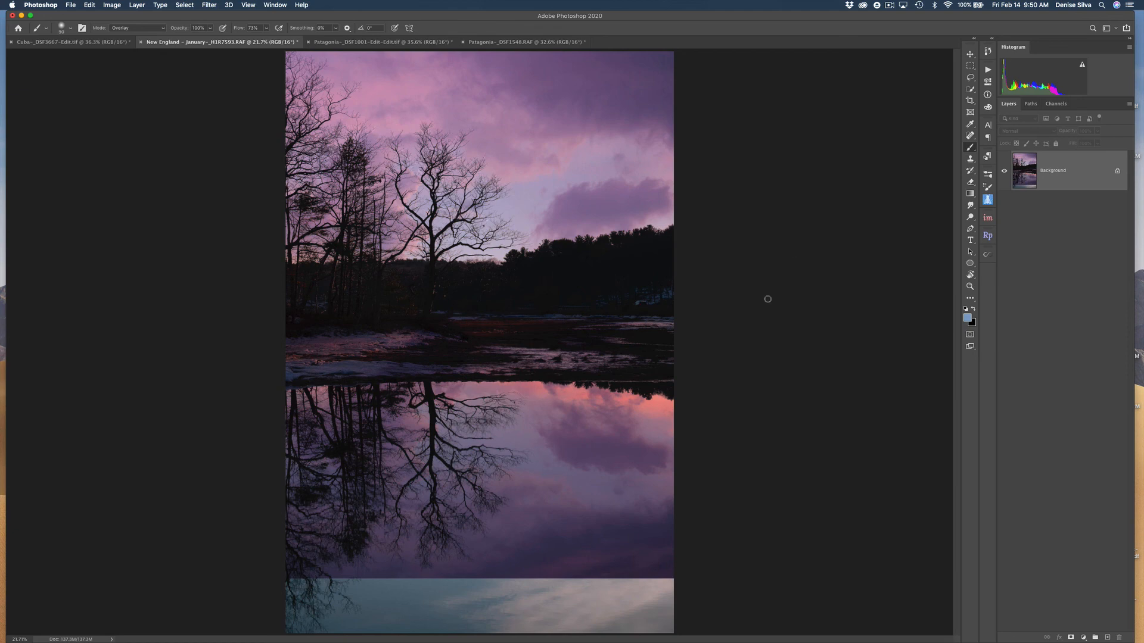
Step: Crop the lake photo to remove the uncovered water strip along its lower edge and narrow its right side
{"action": "left_click", "coordinate": [970, 100]}
{"action": "left_click_drag", "start_coordinate": [674, 633], "coordinate": [675, 581]}
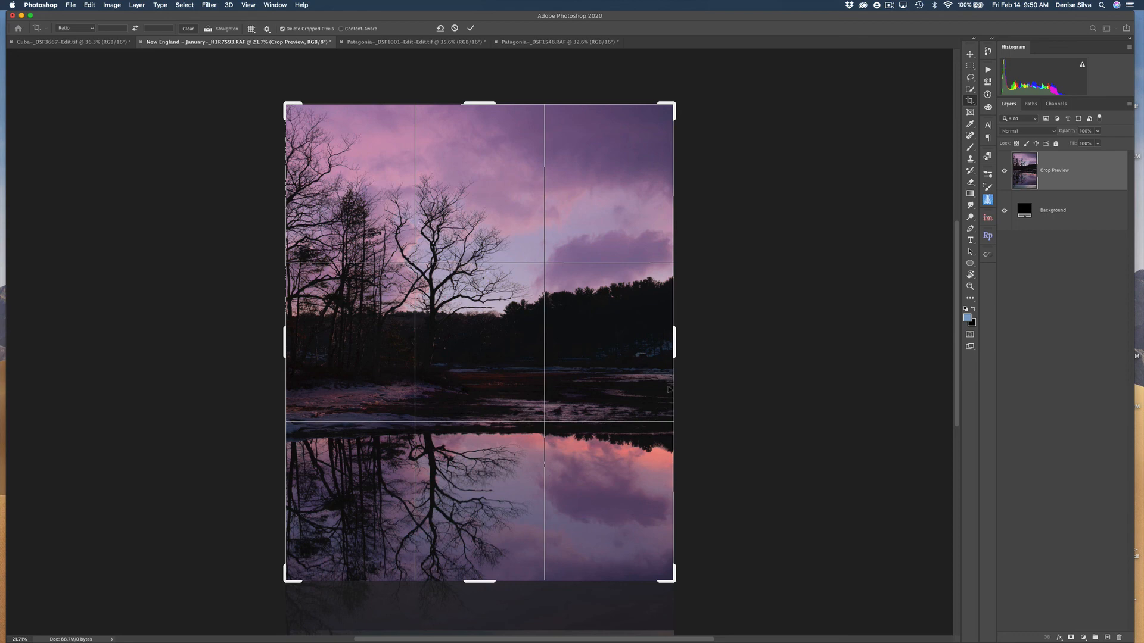
{"action": "left_click_drag", "start_coordinate": [673, 581], "coordinate": [654, 585]}
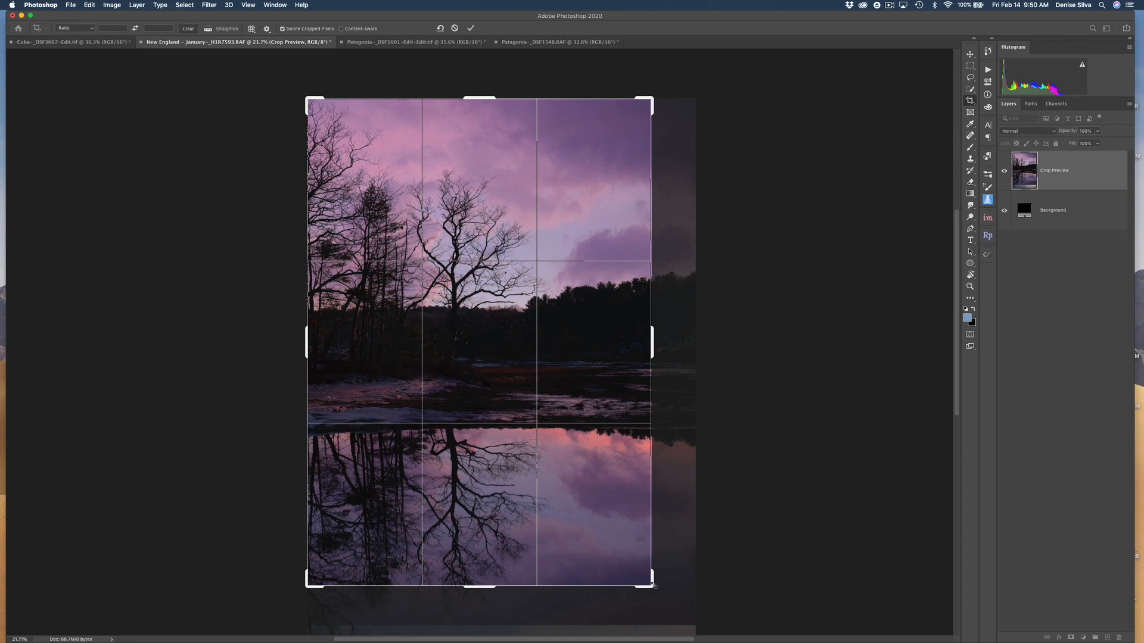
{"action": "key", "text": "Return"}
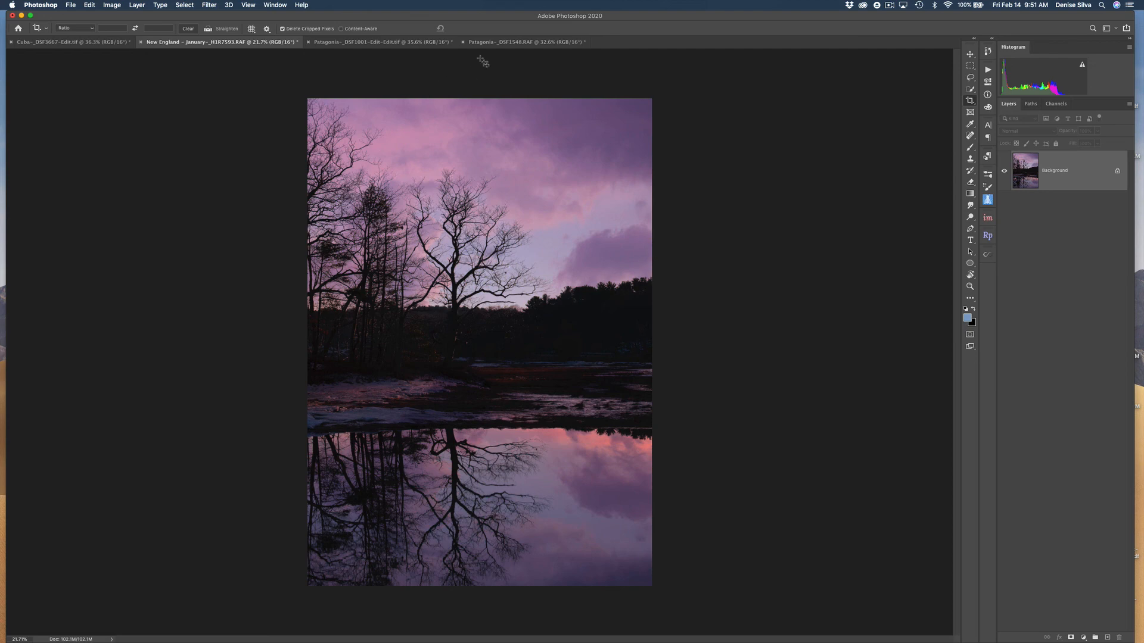
Step: Review the edited Patagonia, New England and Cuba photos one after another, checking their replaced skies
{"action": "left_click", "coordinate": [499, 42]}
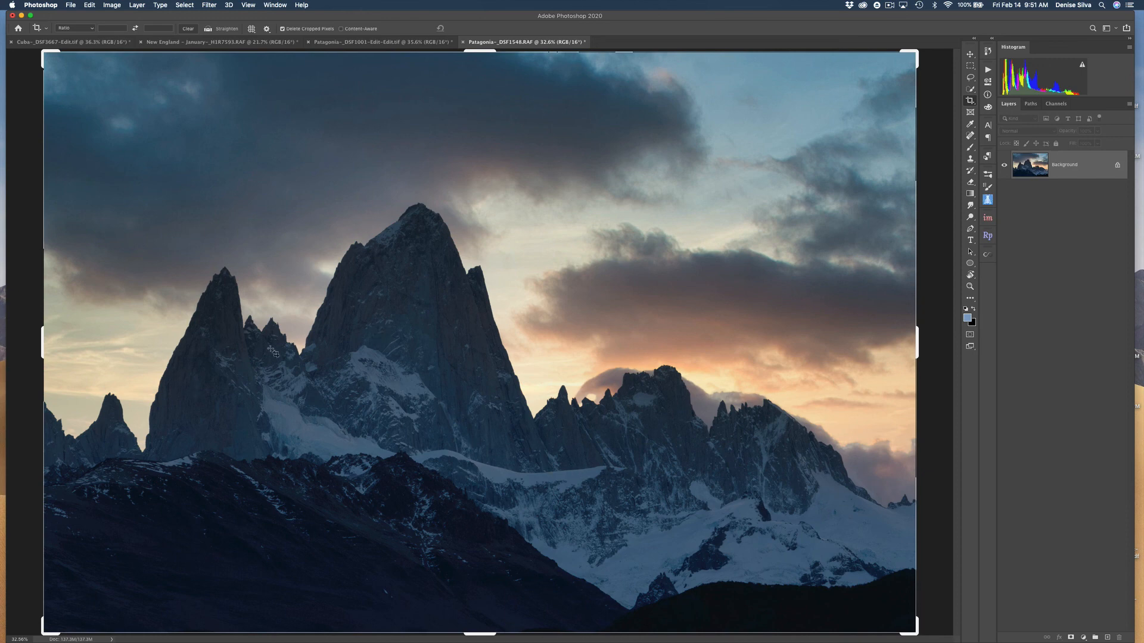
{"action": "left_click", "coordinate": [441, 42]}
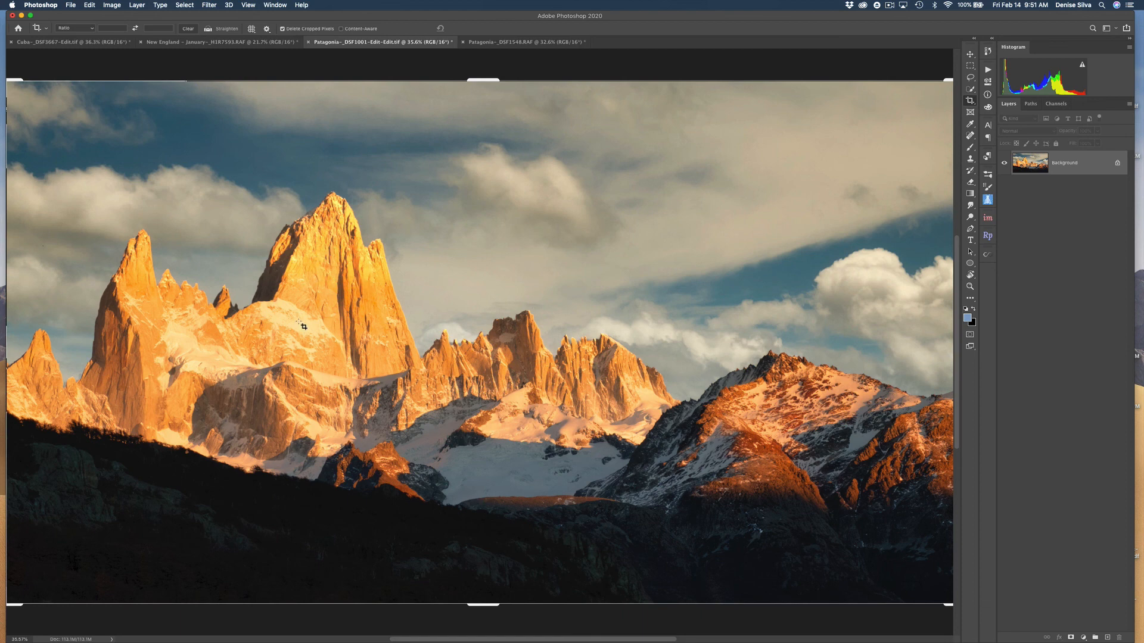
{"action": "key", "text": "b"}
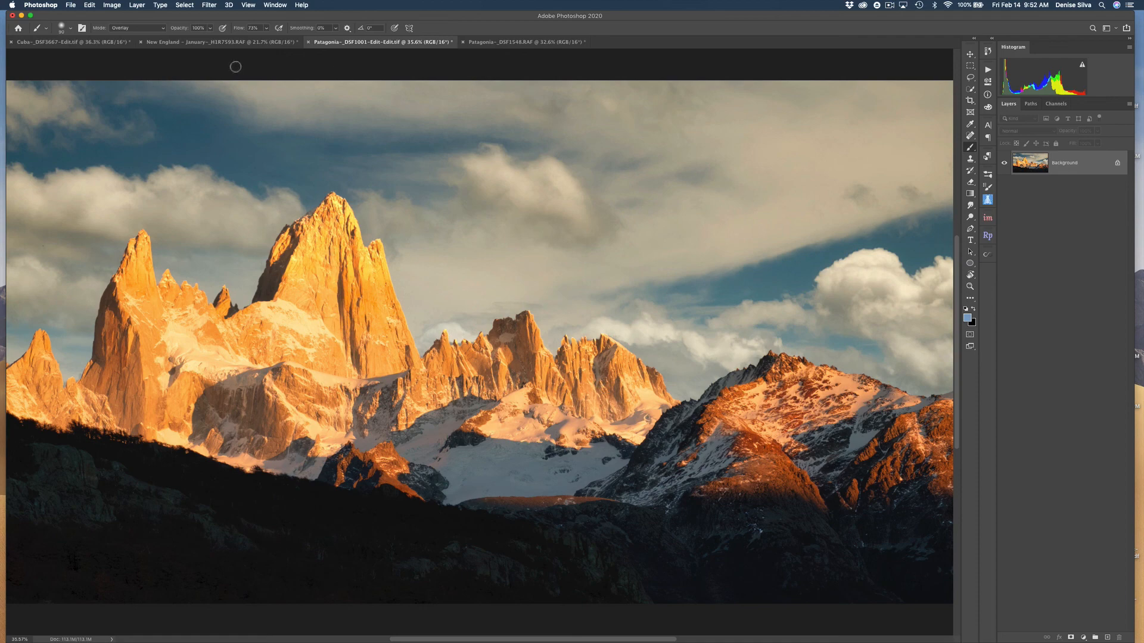
{"action": "left_click", "coordinate": [232, 42]}
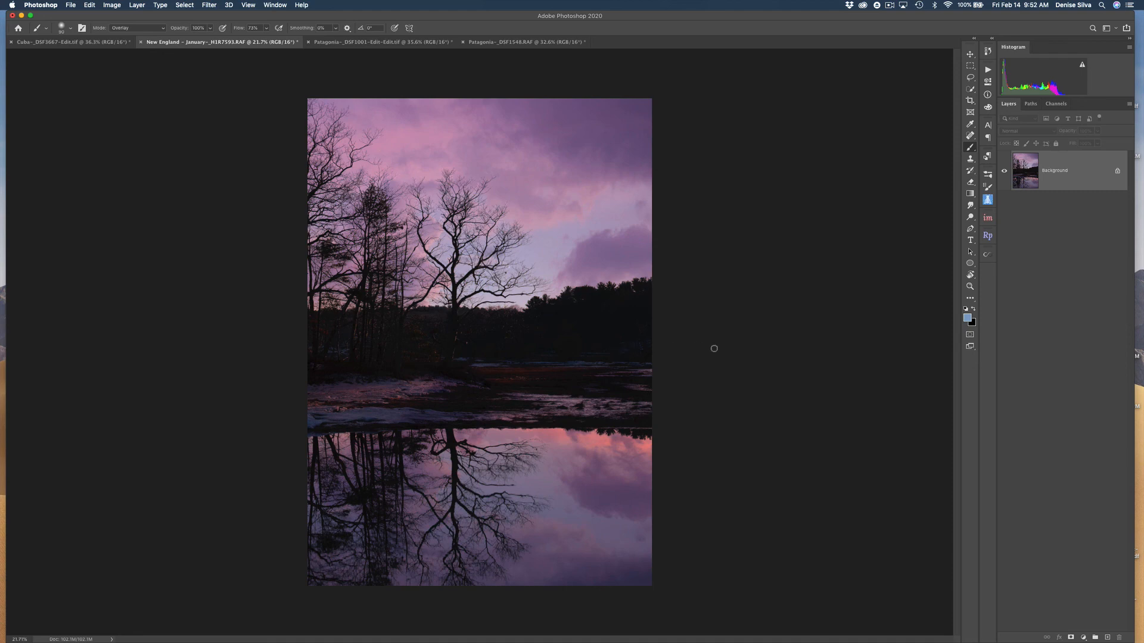
{"action": "left_click", "coordinate": [116, 42]}
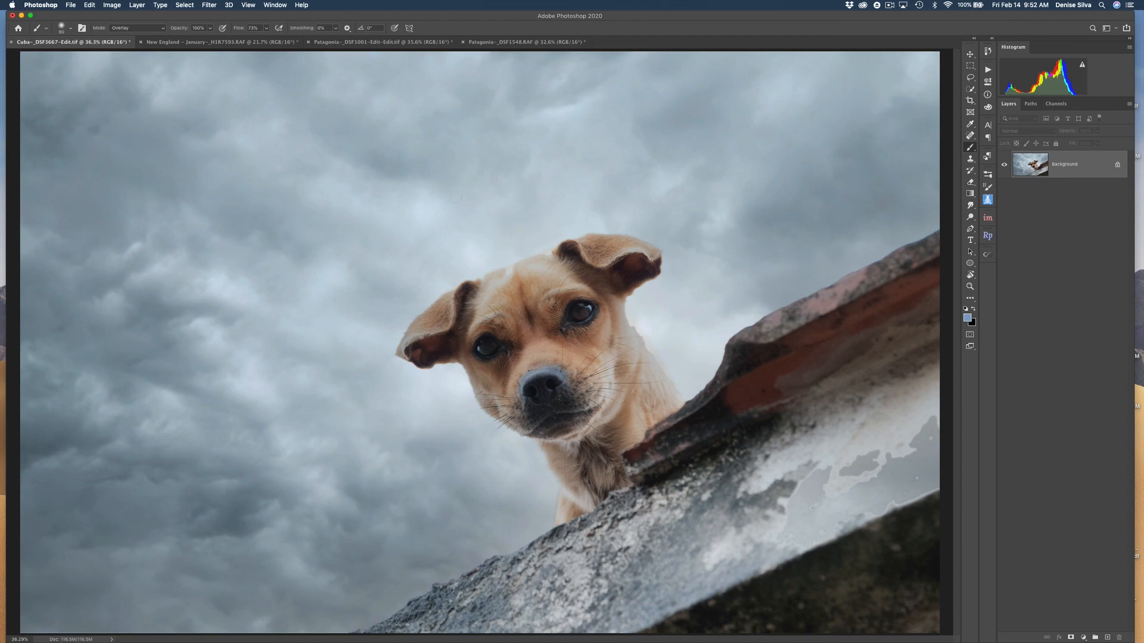
{"action": "left_click", "coordinate": [437, 43]}
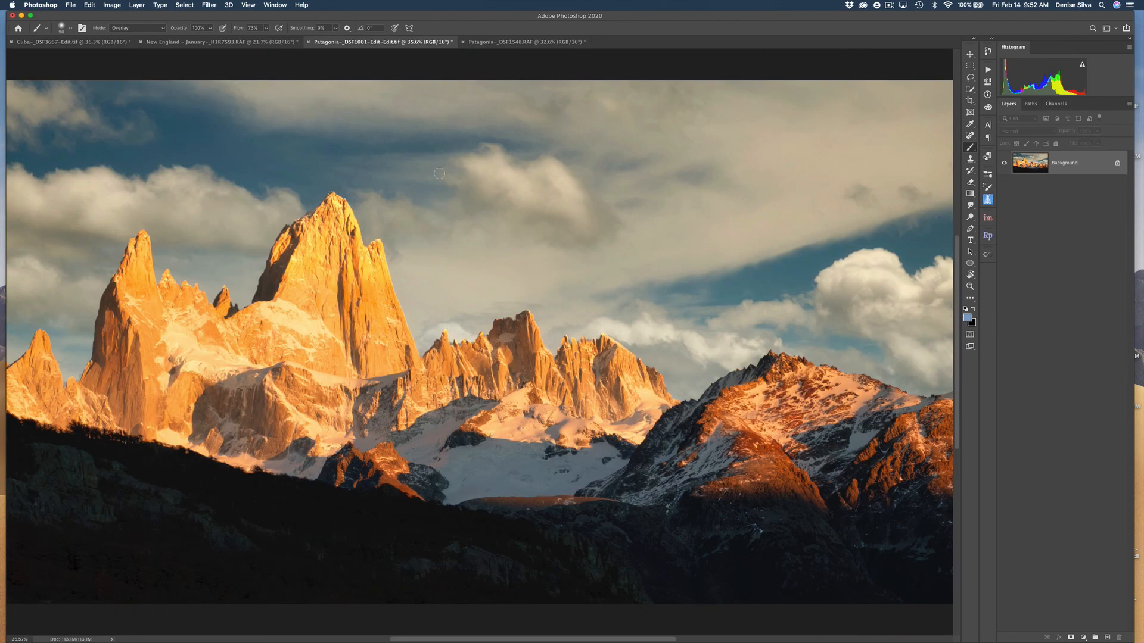